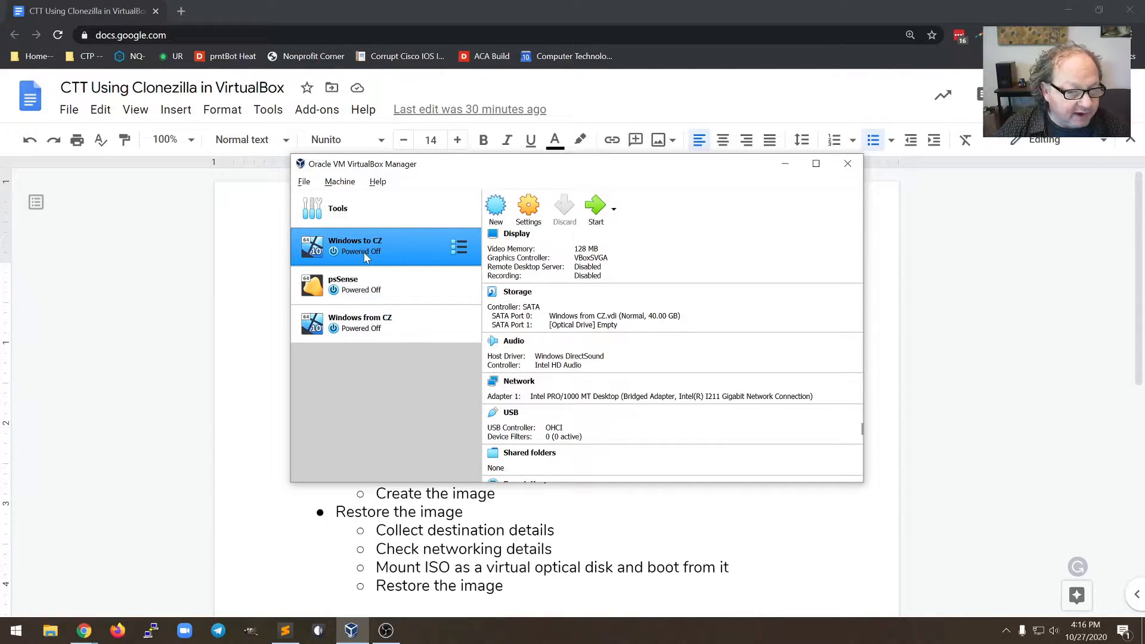
Bring the 'Using Clonezilla in VirtualBox' Google Docs guide in front of VirtualBox Manager
{"action": "left_click", "coordinate": [264, 325]}
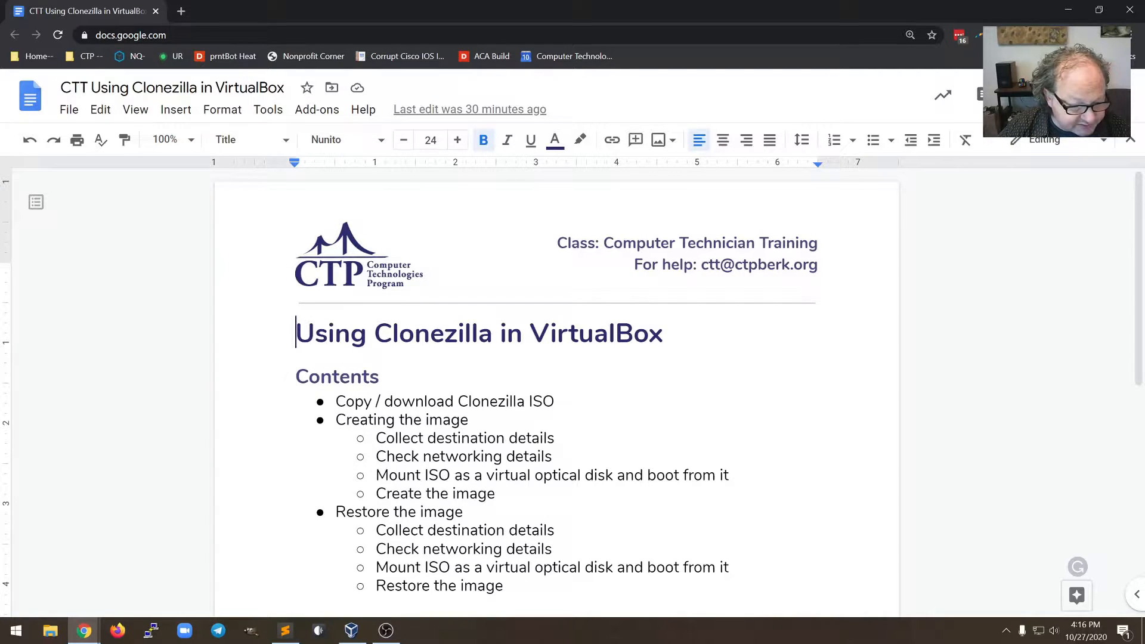
Highlight the NAS address 10.0.190.1 and freenas server name in the Sublime Text notes, then launch File Explorer
{"action": "left_click", "coordinate": [286, 631]}
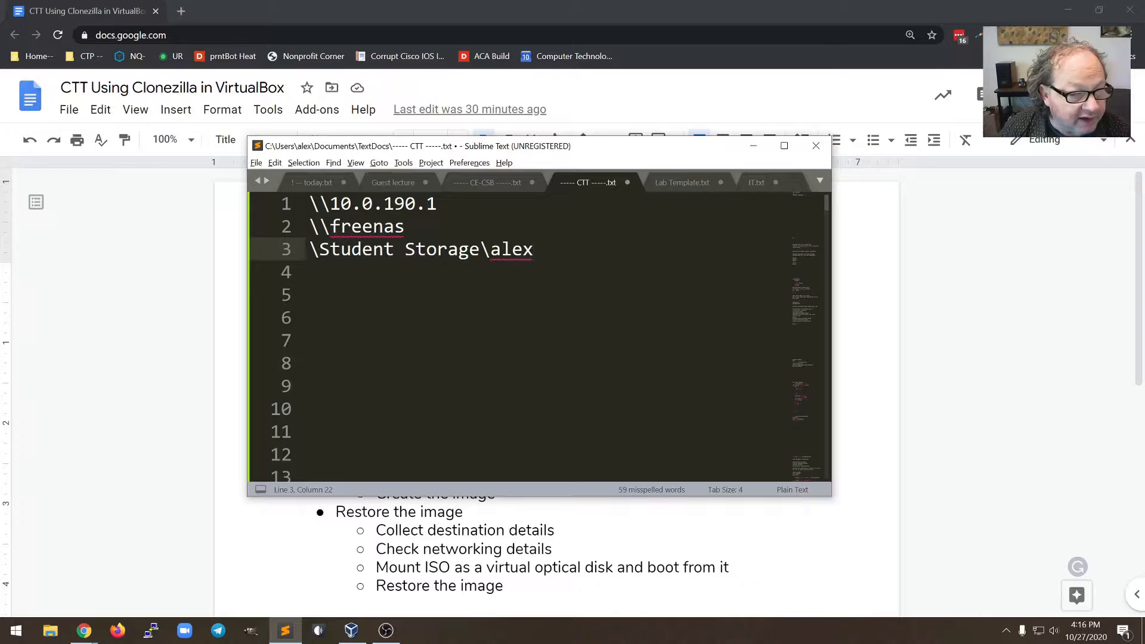
{"action": "left_click_drag", "start_coordinate": [330, 203], "coordinate": [438, 204]}
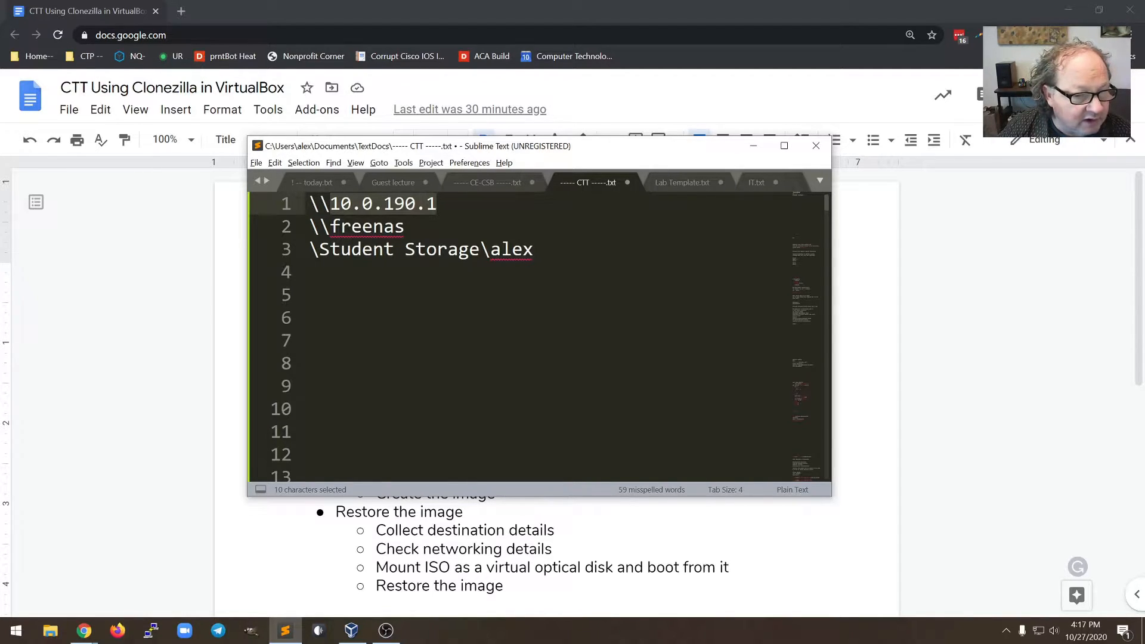
{"action": "left_click_drag", "start_coordinate": [331, 227], "coordinate": [429, 224]}
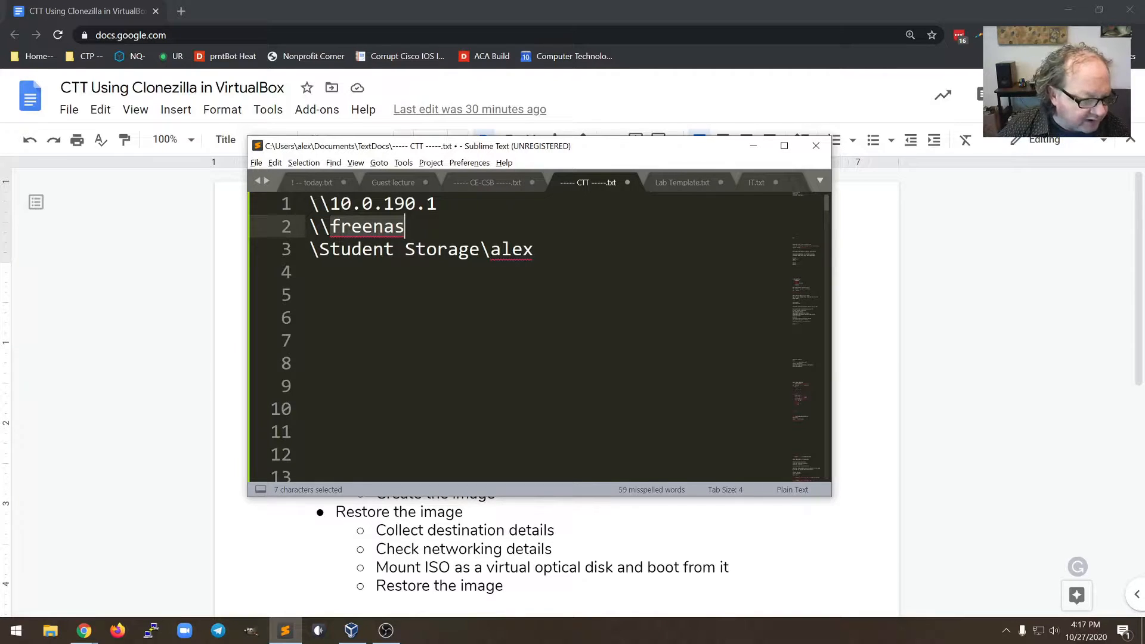
{"action": "left_click", "coordinate": [50, 630]}
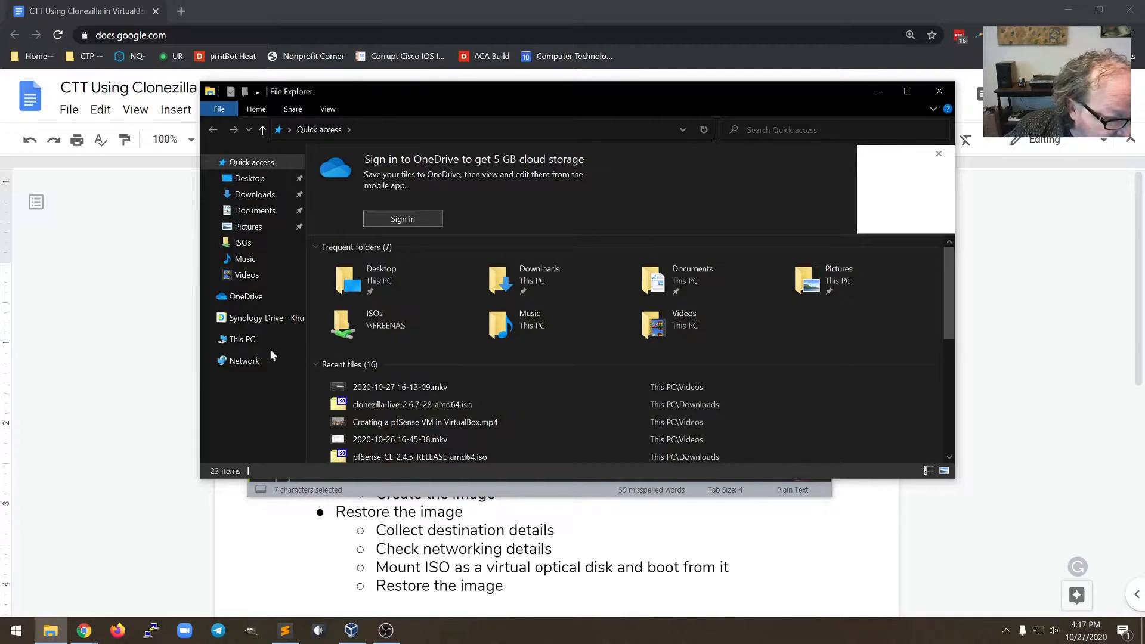
Browse to \\FREENAS\Student Storage\alex, confirm the test-img folder, then return to the guide
{"action": "left_click", "coordinate": [241, 362]}
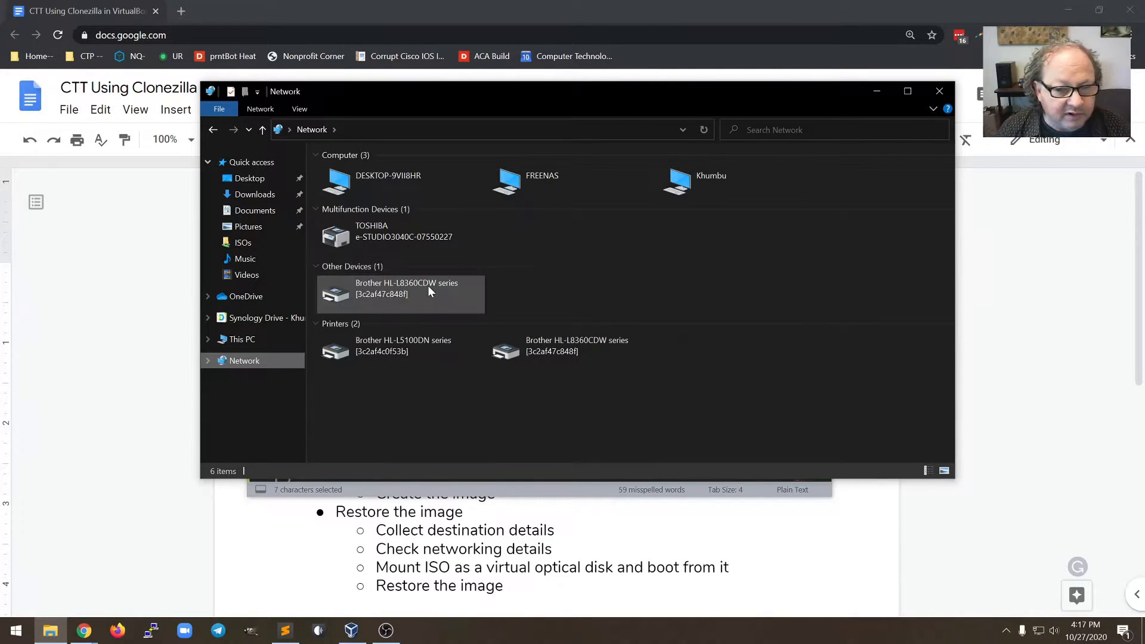
{"action": "double_click", "coordinate": [510, 181]}
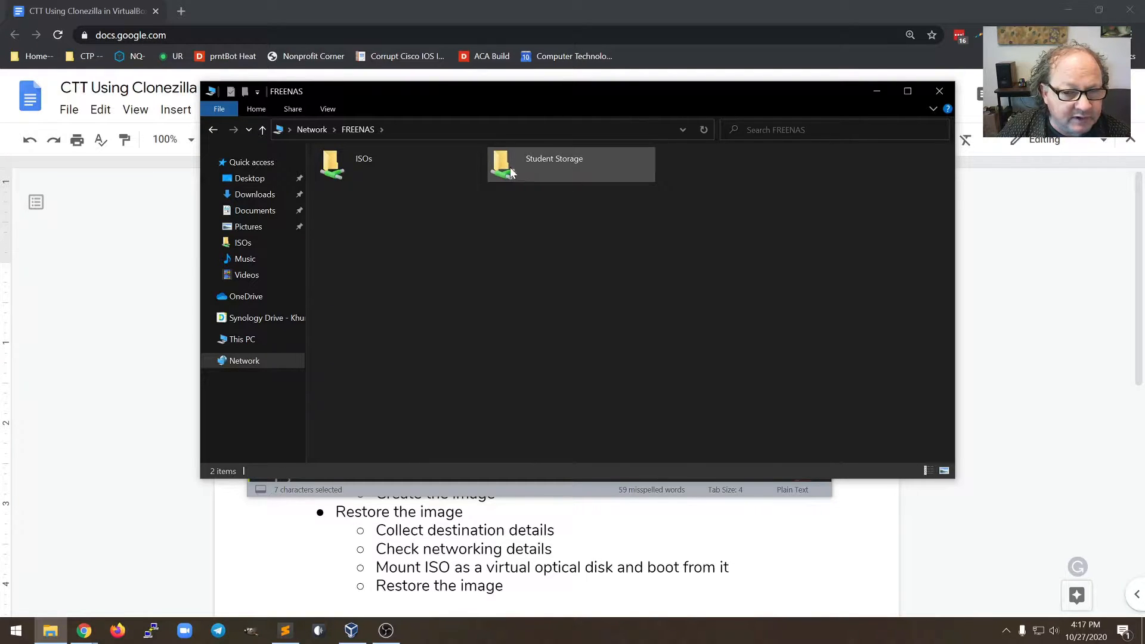
{"action": "double_click", "coordinate": [504, 168]}
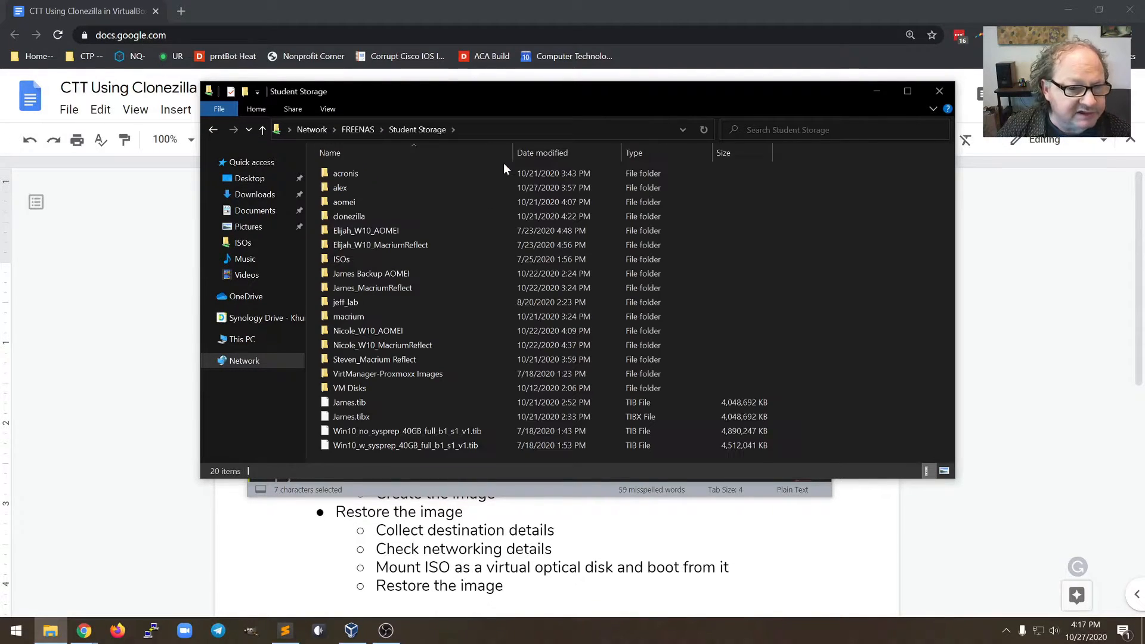
{"action": "double_click", "coordinate": [368, 190]}
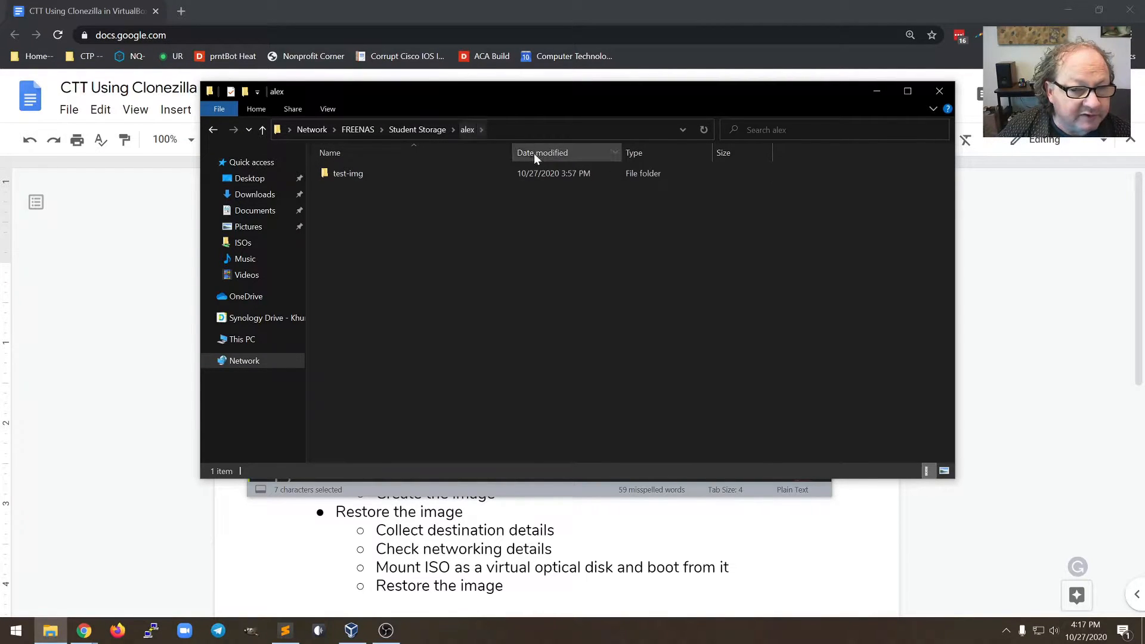
{"action": "left_click", "coordinate": [536, 132]}
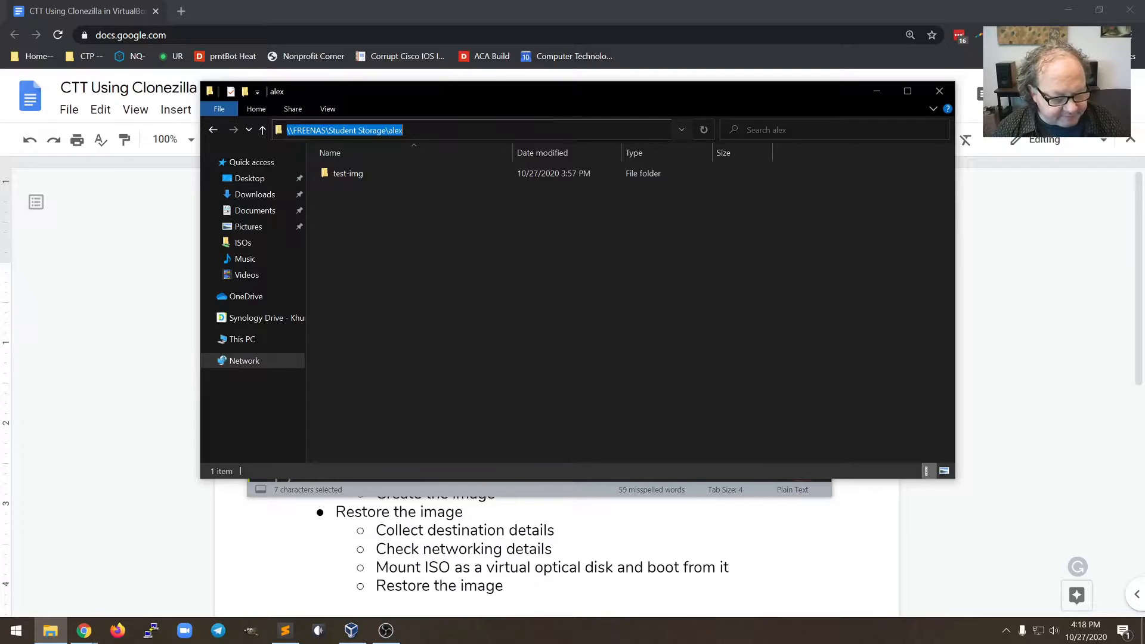
{"action": "key", "text": "alt+Tab"}
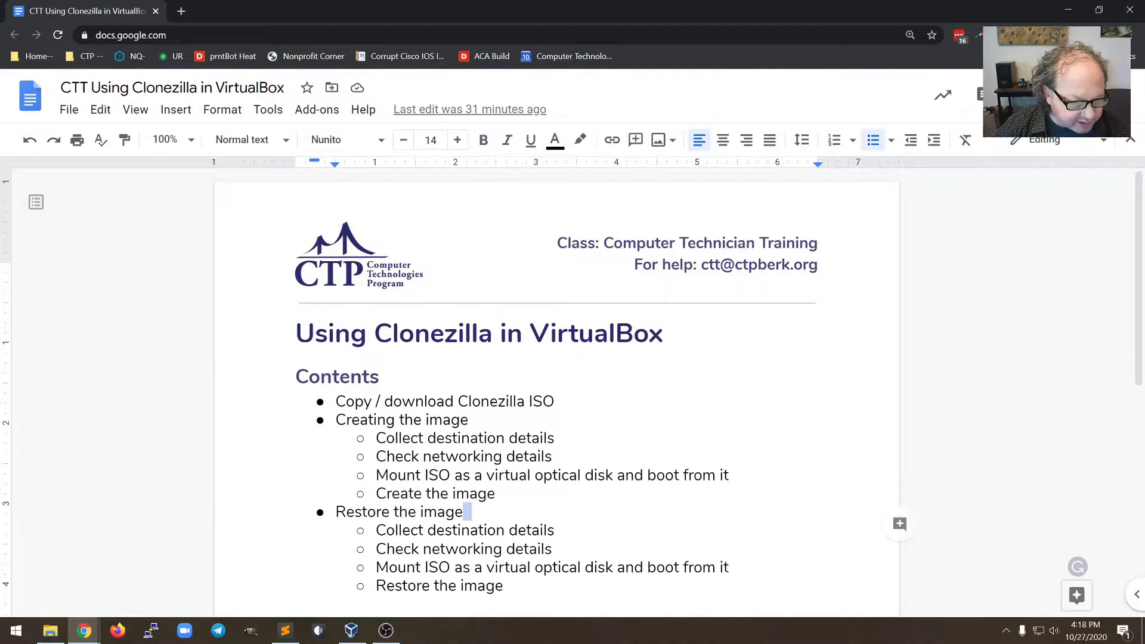
Set Windows to CZ's Adapter 1 to Bridged Adapter on the Intel I211 Gigabit connection and save
{"action": "left_click_drag", "start_coordinate": [376, 457], "coordinate": [552, 457]}
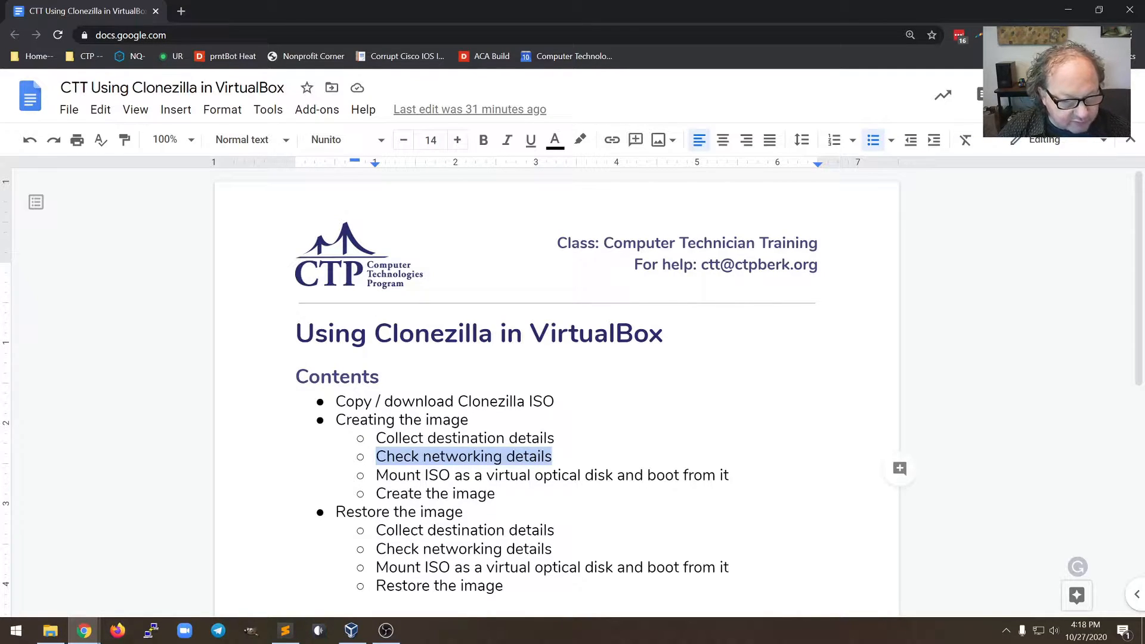
{"action": "left_click", "coordinate": [351, 631]}
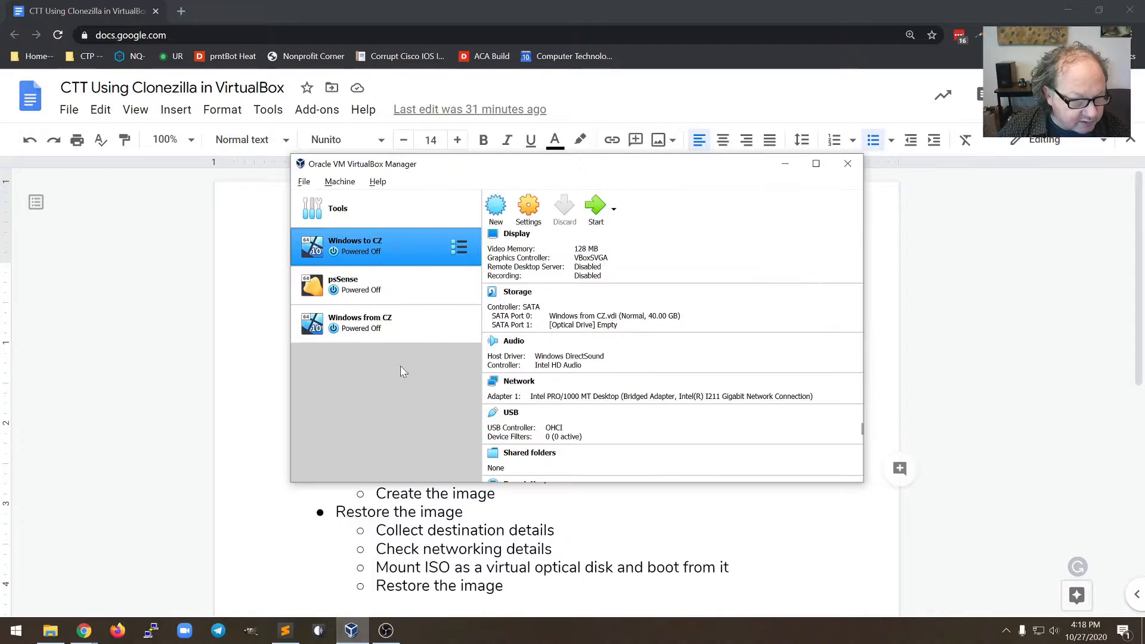
{"action": "left_click", "coordinate": [530, 213]}
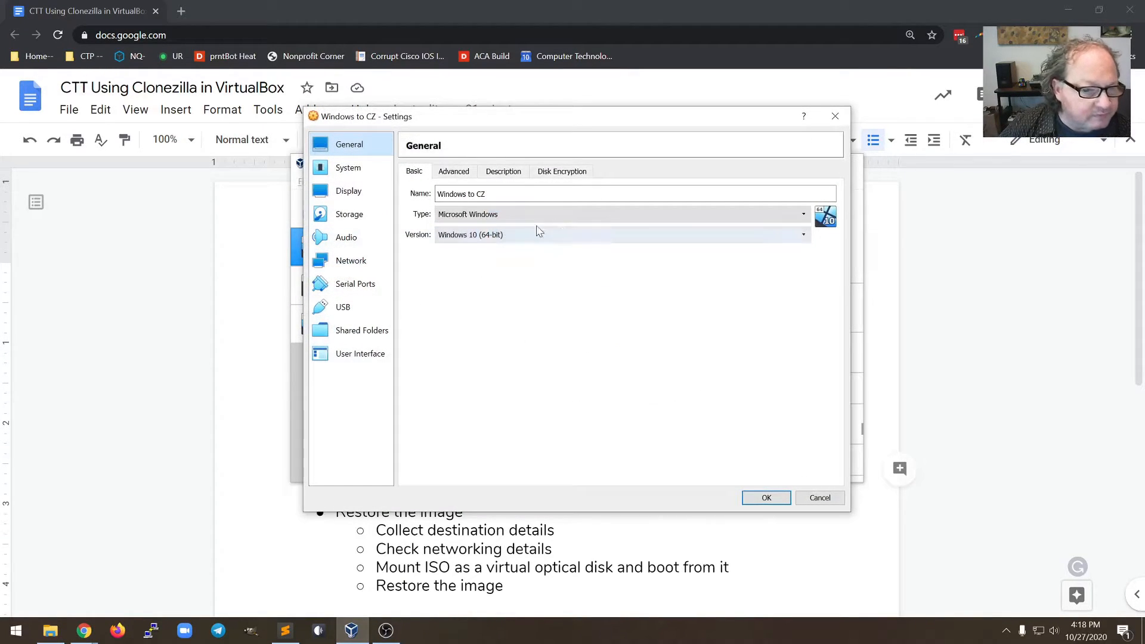
{"action": "left_click", "coordinate": [372, 262]}
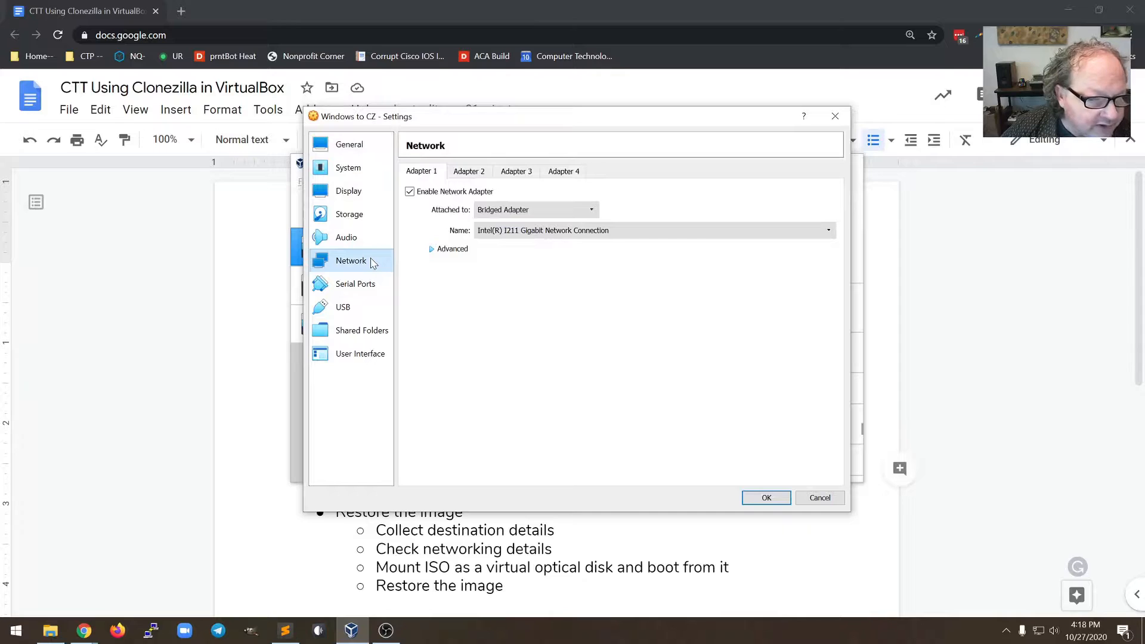
{"action": "left_click", "coordinate": [525, 212]}
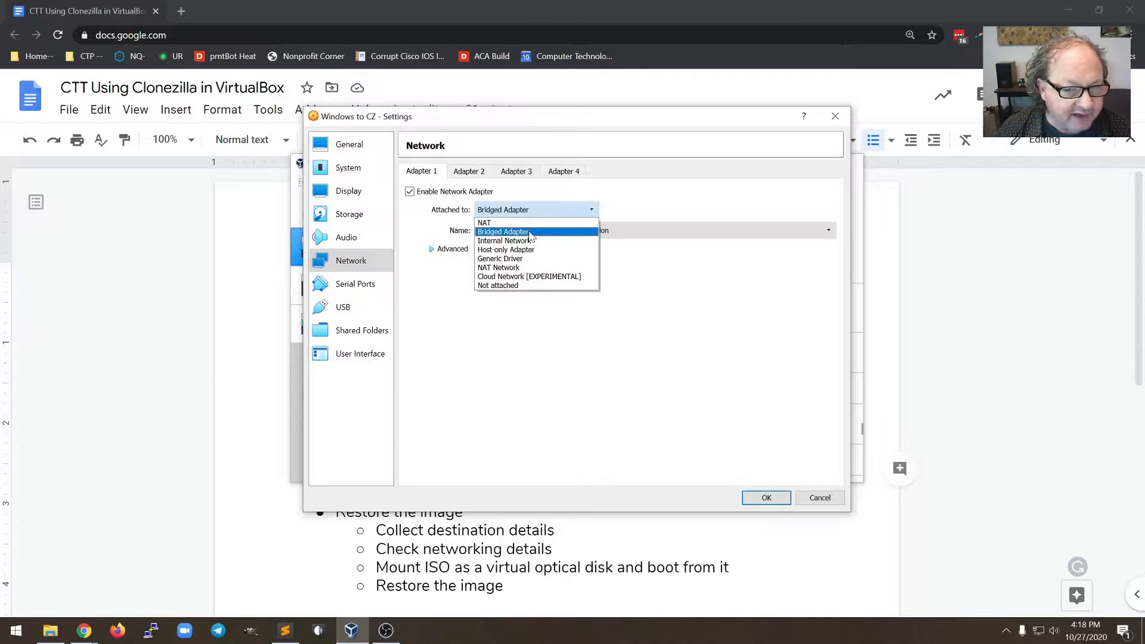
{"action": "key", "text": "Up"}
{"action": "key", "text": "Return"}
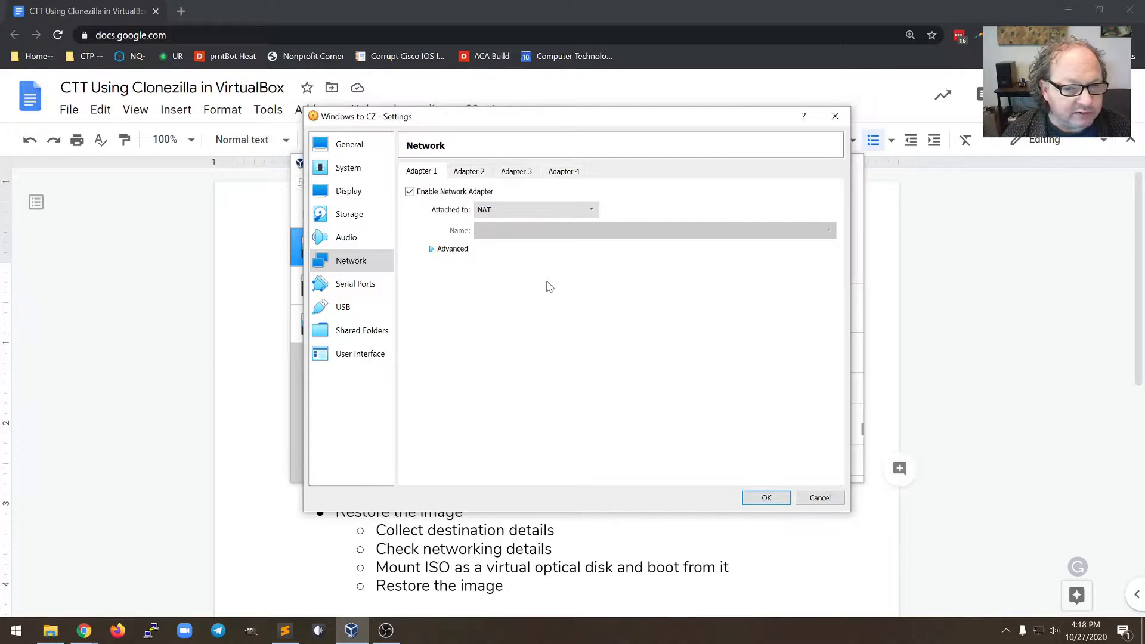
{"action": "left_click", "coordinate": [592, 212]}
{"action": "left_click", "coordinate": [526, 235]}
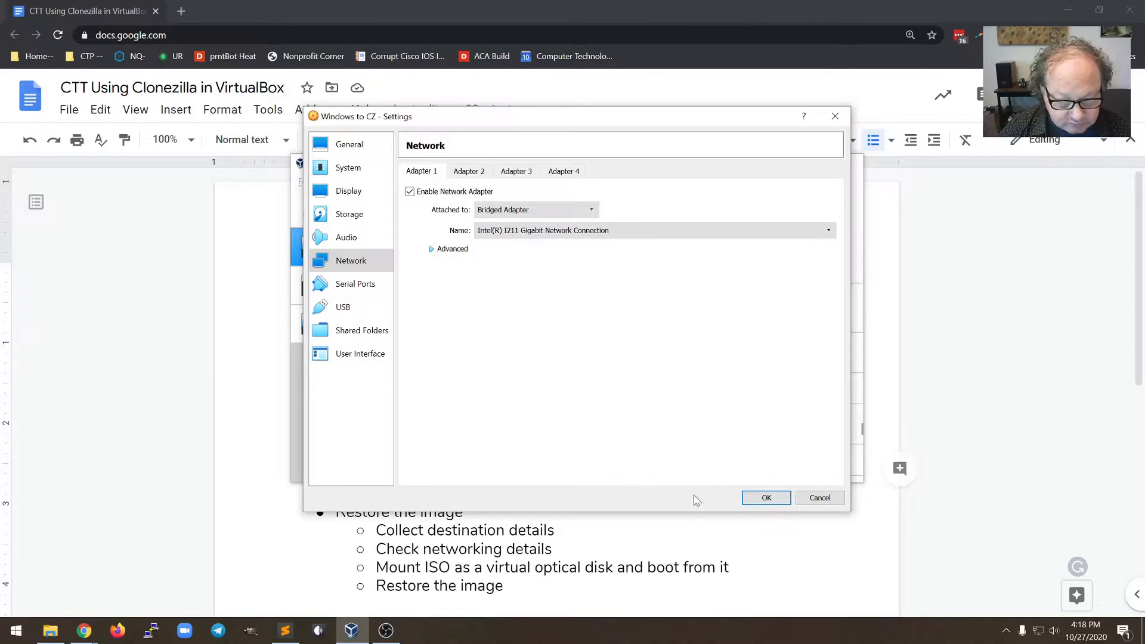
{"action": "left_click", "coordinate": [767, 498]}
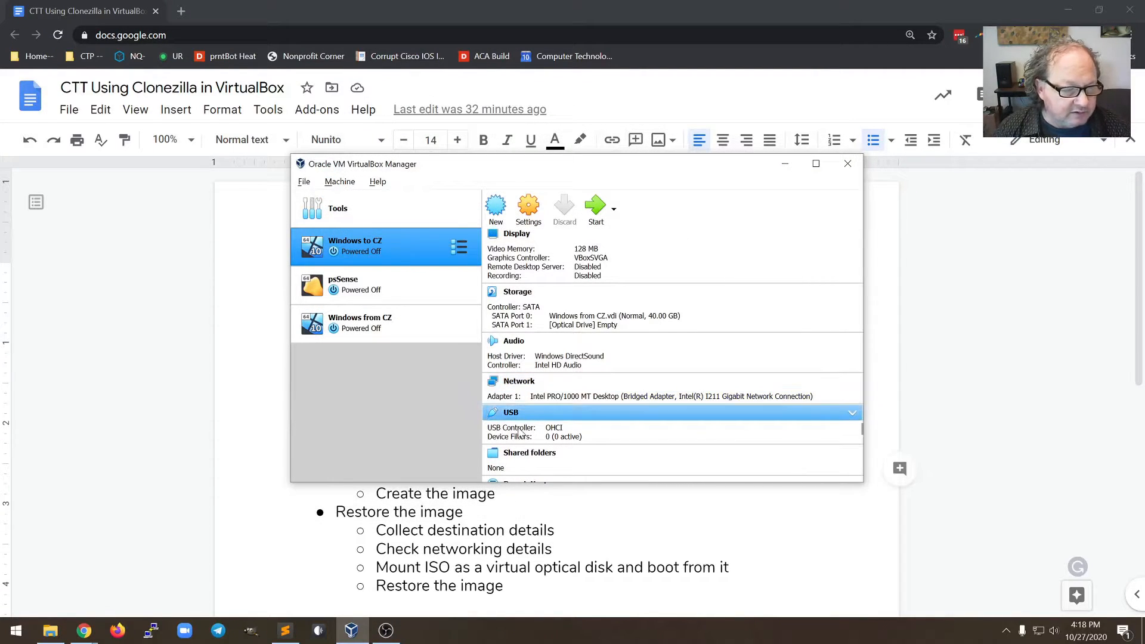
Mount clonezilla-live-2.6.7-28-amd64.iso in the Windows to CZ VM's empty optical drive
{"action": "key", "text": "alt+Tab"}
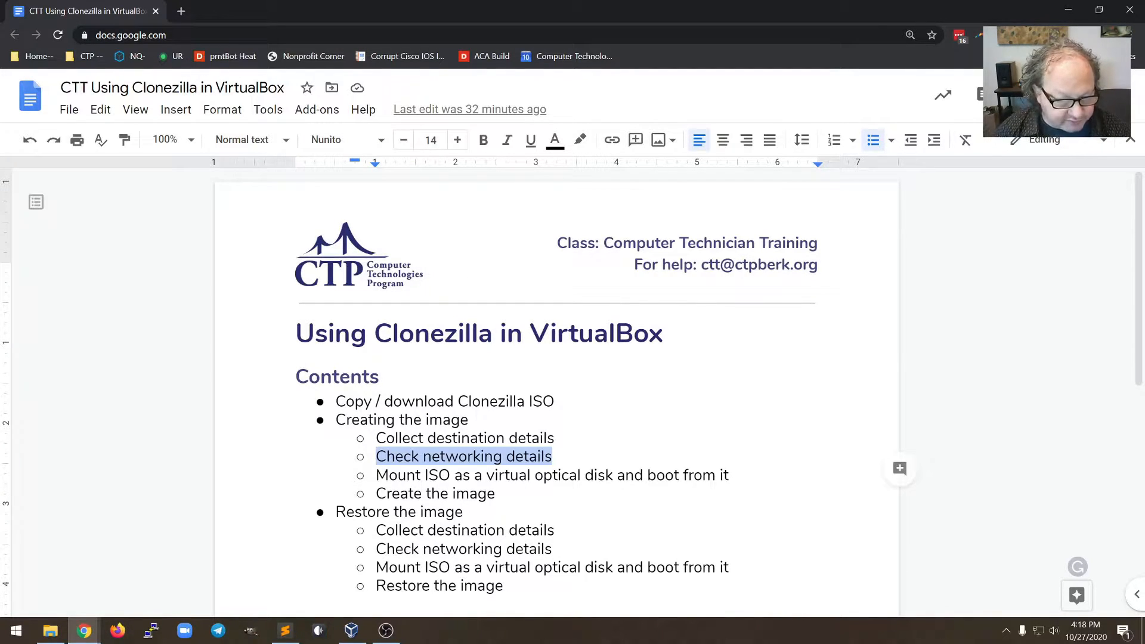
{"action": "key", "text": "alt+Tab"}
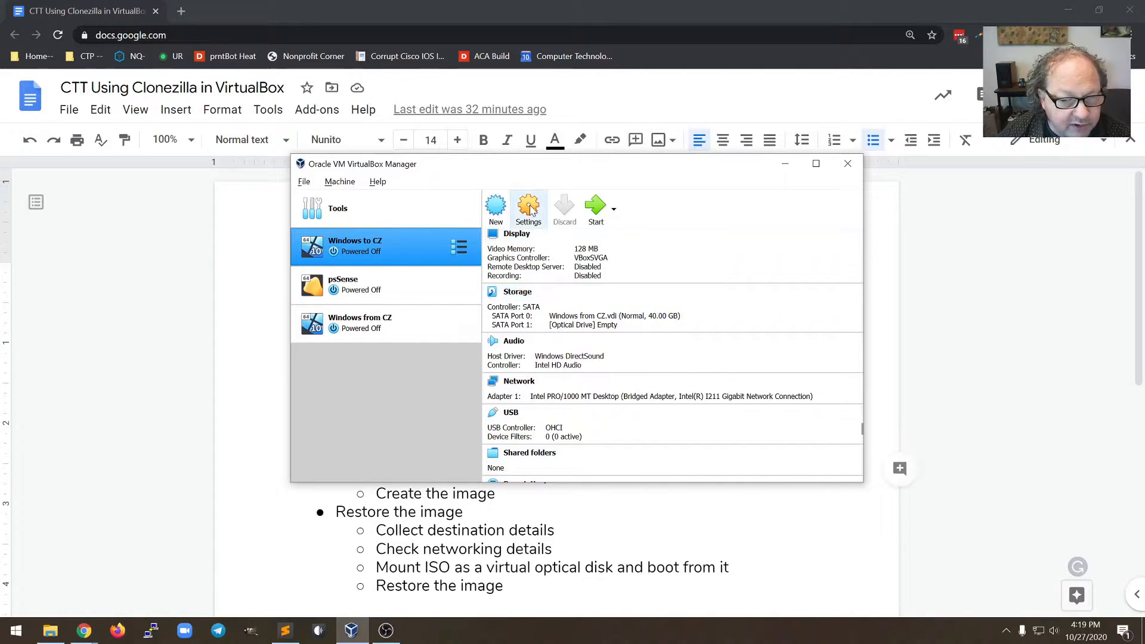
{"action": "scroll", "coordinate": [630, 344], "scroll_direction": "down", "scroll_amount": 1}
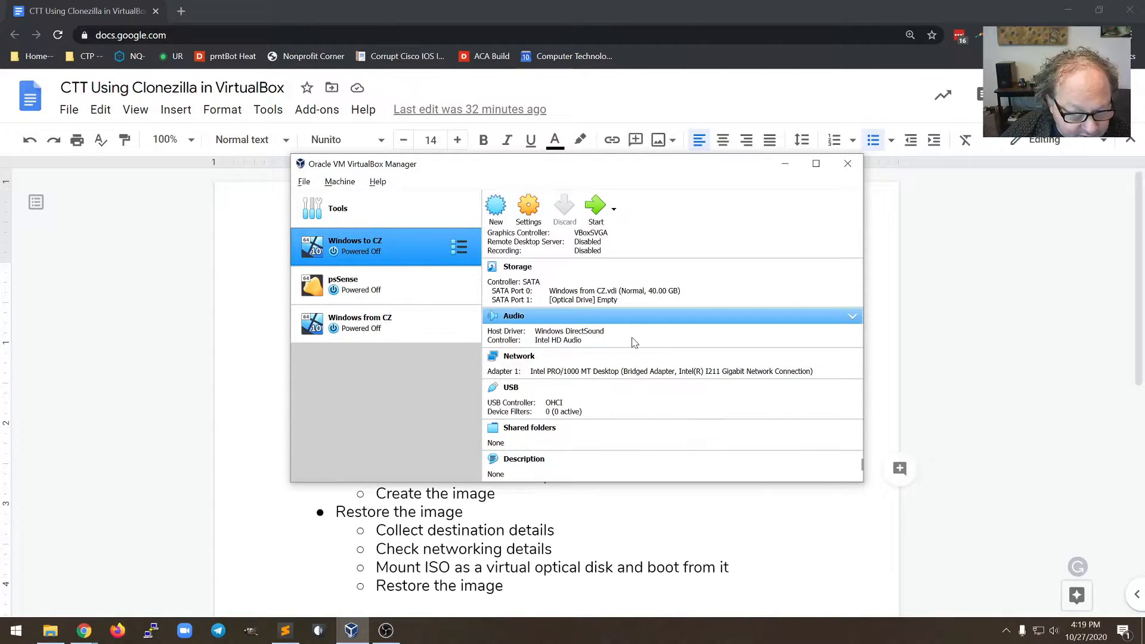
{"action": "scroll", "coordinate": [602, 361], "scroll_direction": "up", "scroll_amount": 2}
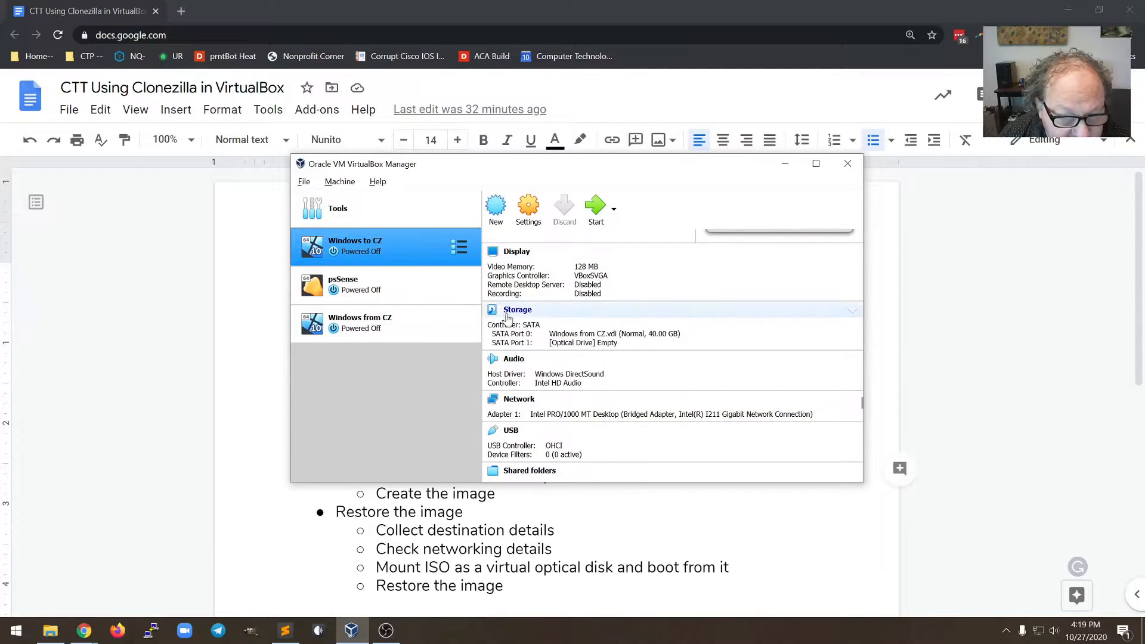
{"action": "left_click", "coordinate": [611, 344]}
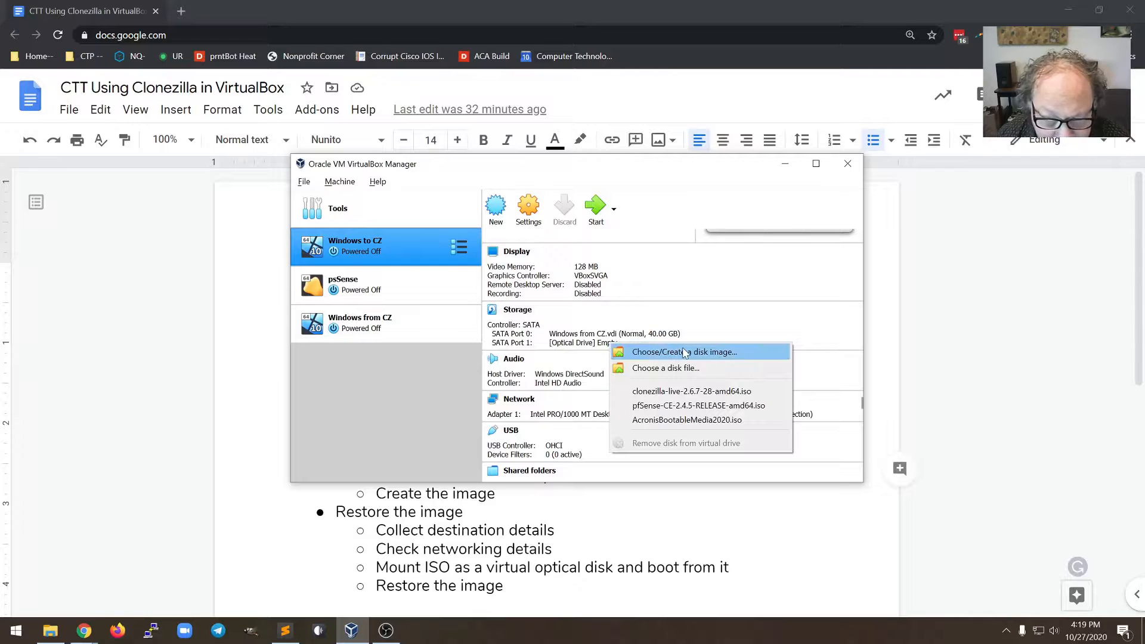
{"action": "left_click", "coordinate": [716, 368]}
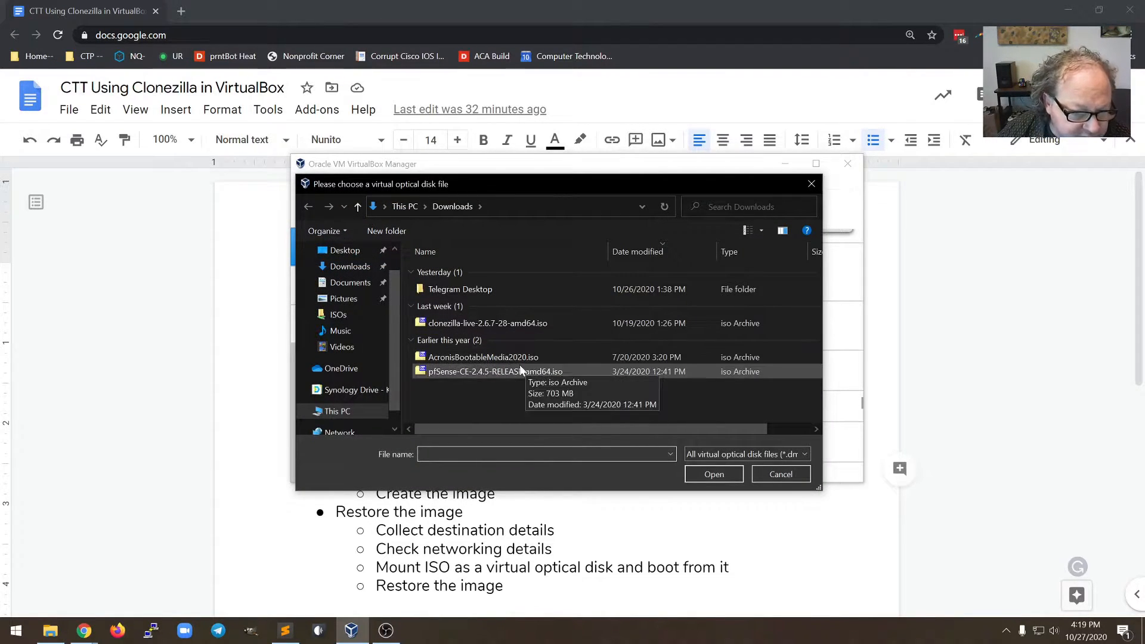
{"action": "left_click", "coordinate": [471, 323]}
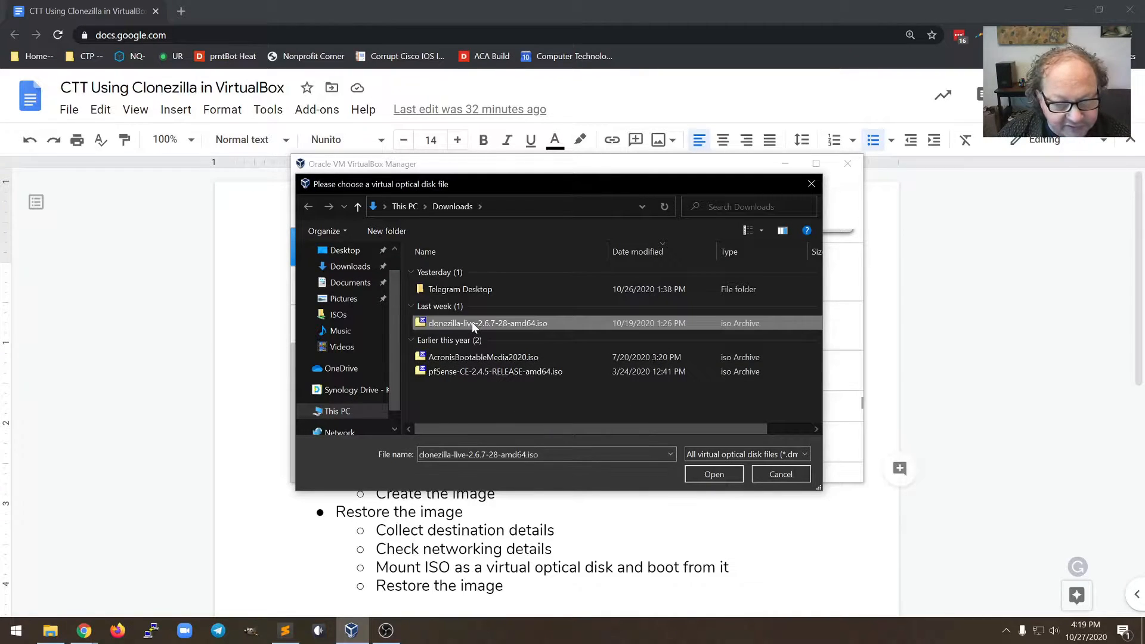
{"action": "left_click", "coordinate": [709, 473]}
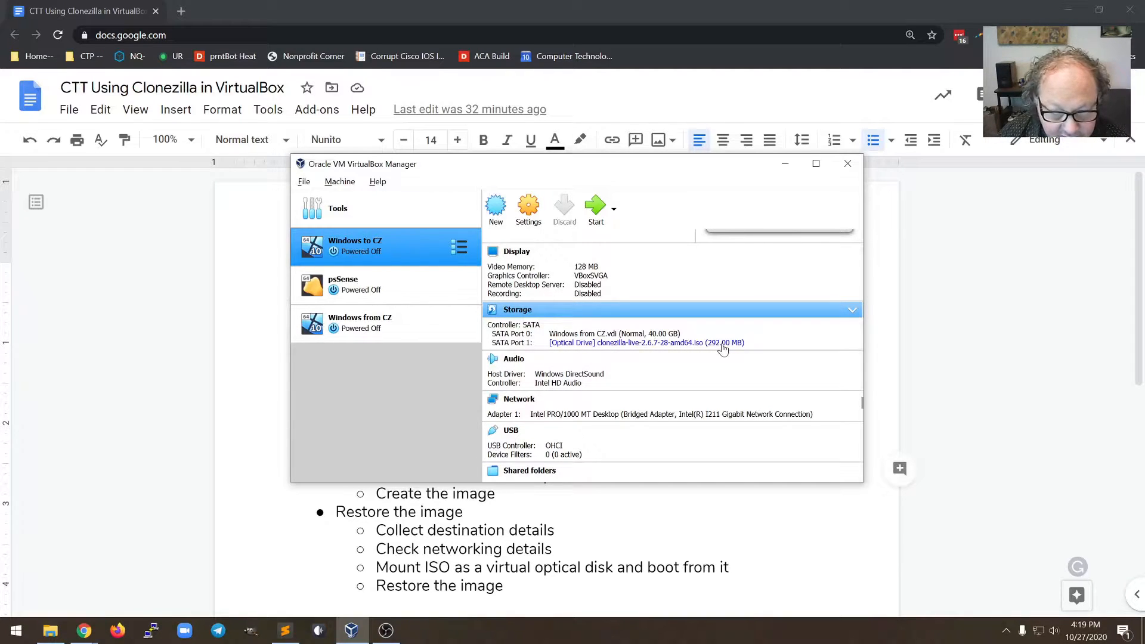
{"action": "left_click", "coordinate": [611, 401]}
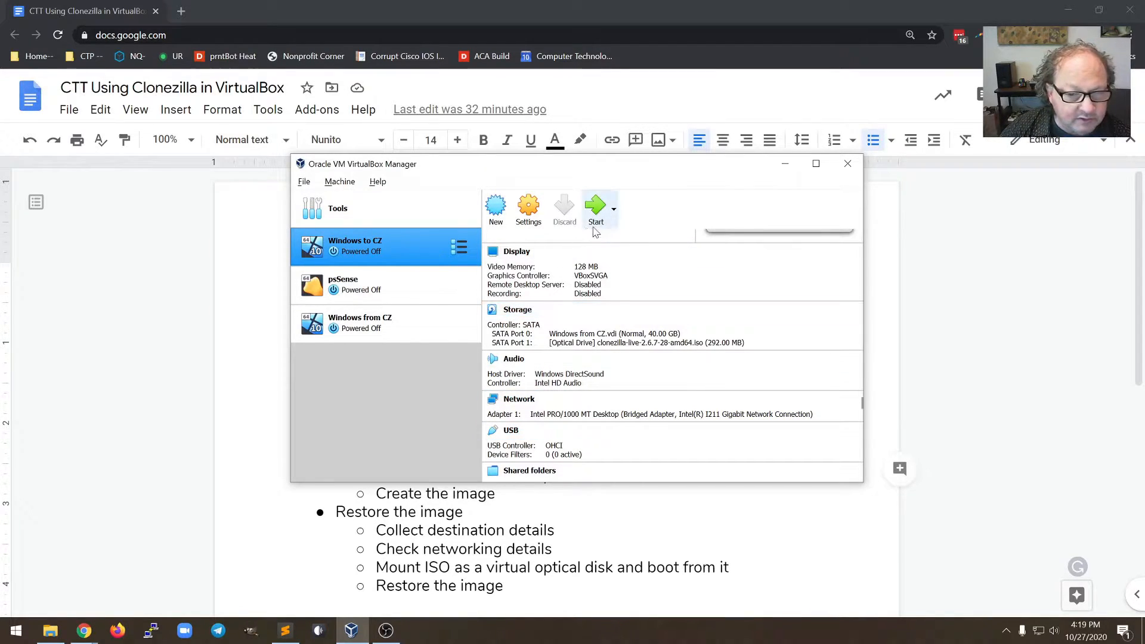
Check Windows to CZ's system boot order, save the settings, and start the VM
{"action": "left_click", "coordinate": [540, 228]}
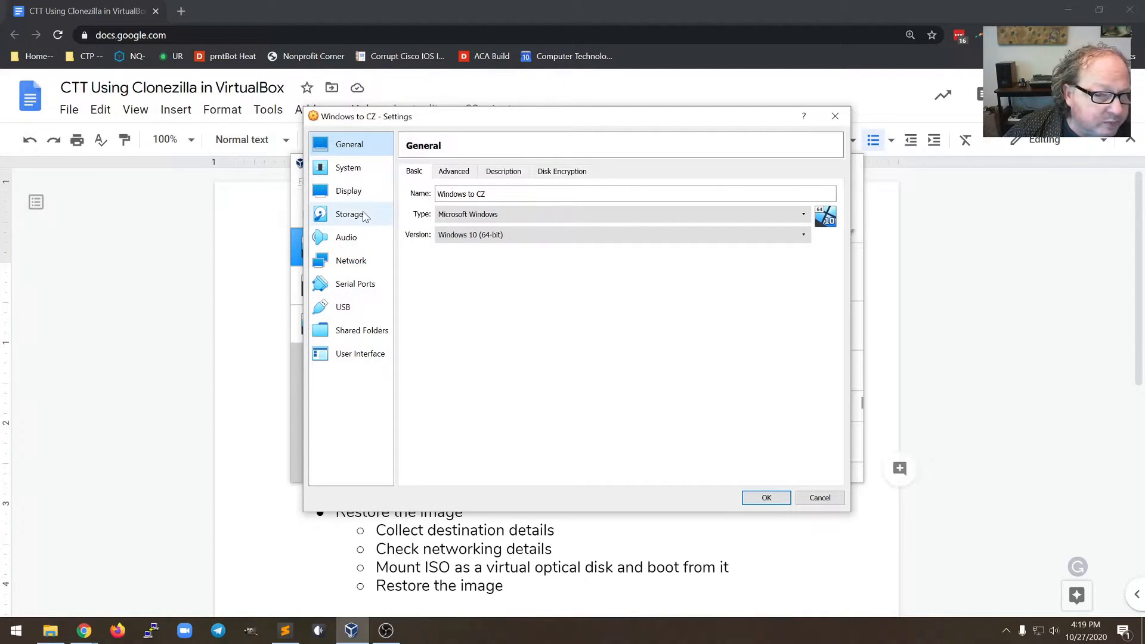
{"action": "left_click", "coordinate": [352, 171]}
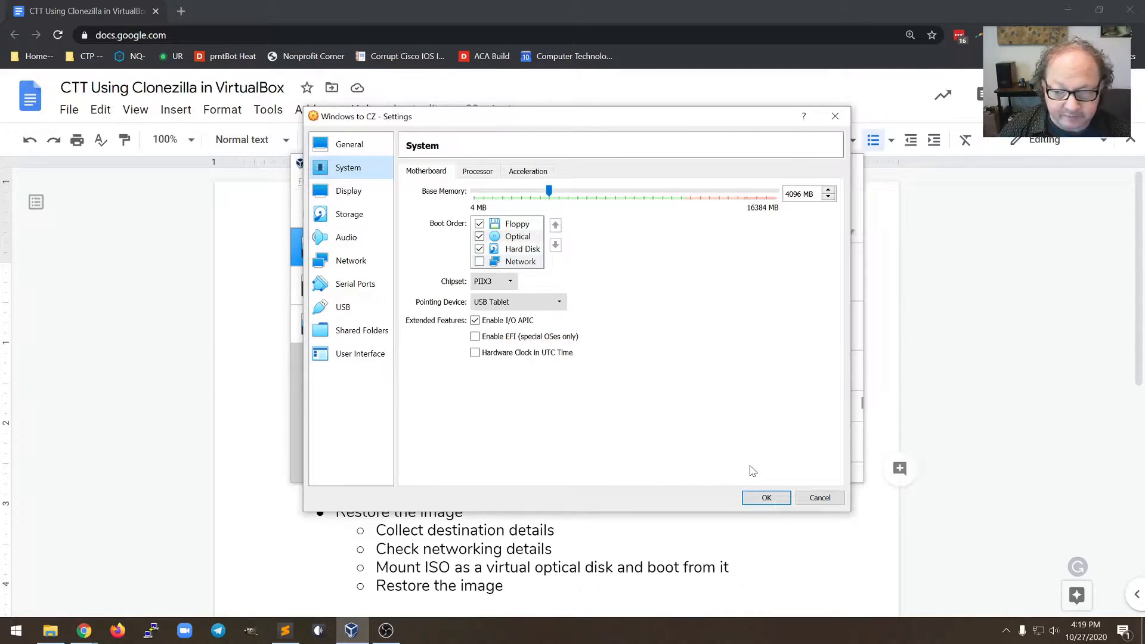
{"action": "left_click", "coordinate": [764, 497]}
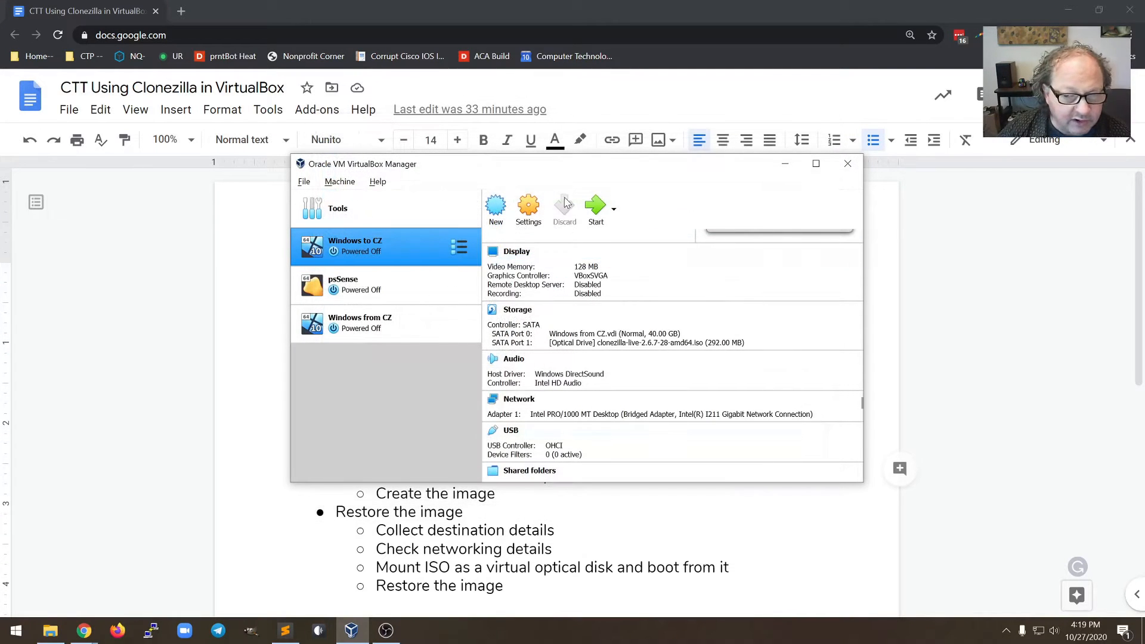
{"action": "left_click", "coordinate": [595, 210]}
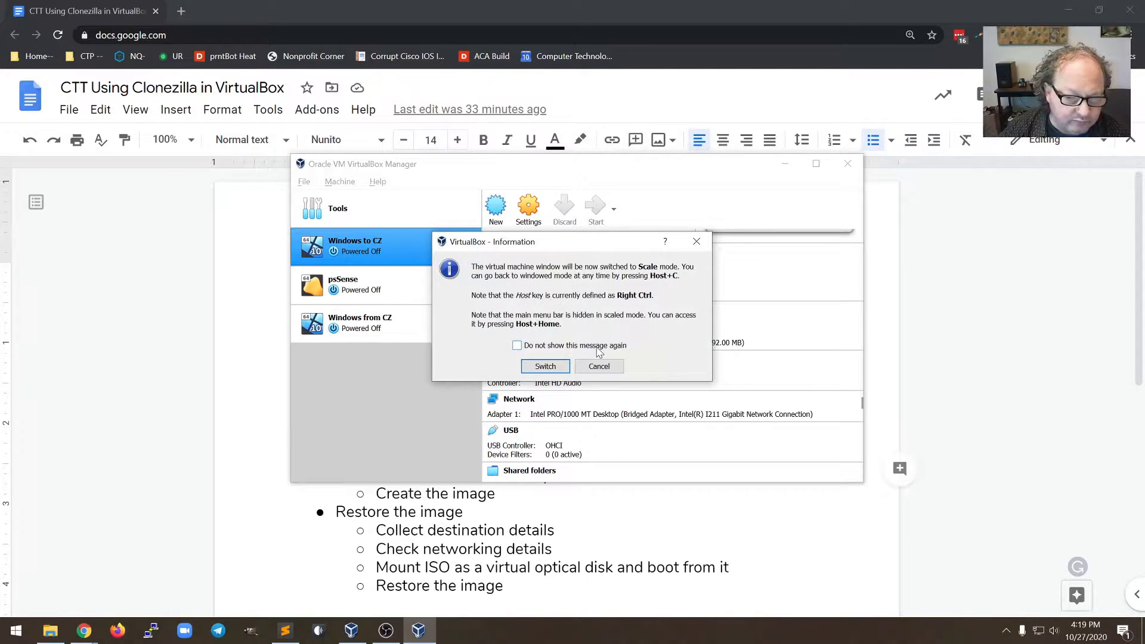
Boot Windows to CZ in scale mode from the default Clonezilla live entry, then power it off
{"action": "left_click", "coordinate": [558, 365]}
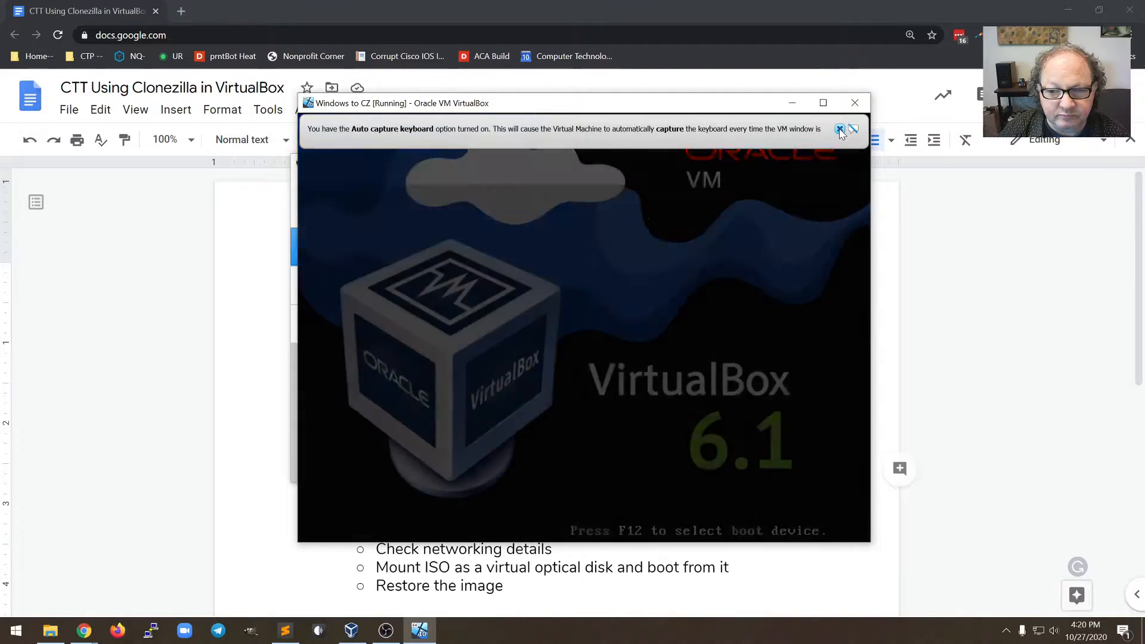
{"action": "left_click", "coordinate": [840, 130]}
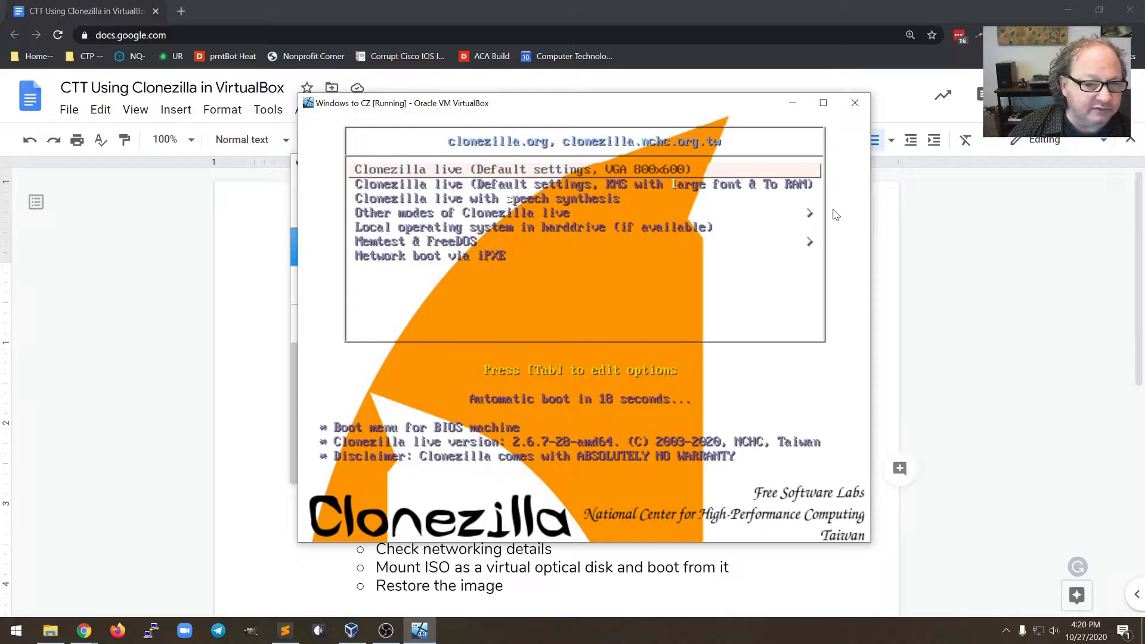
{"action": "key", "text": "Return"}
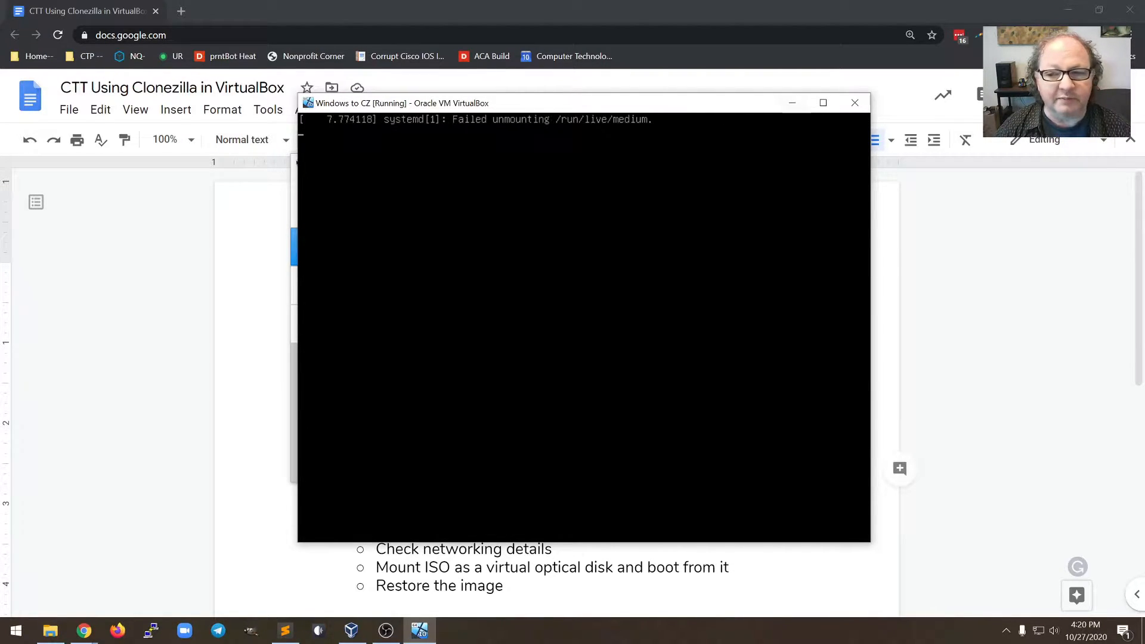
{"action": "left_click", "coordinate": [853, 110]}
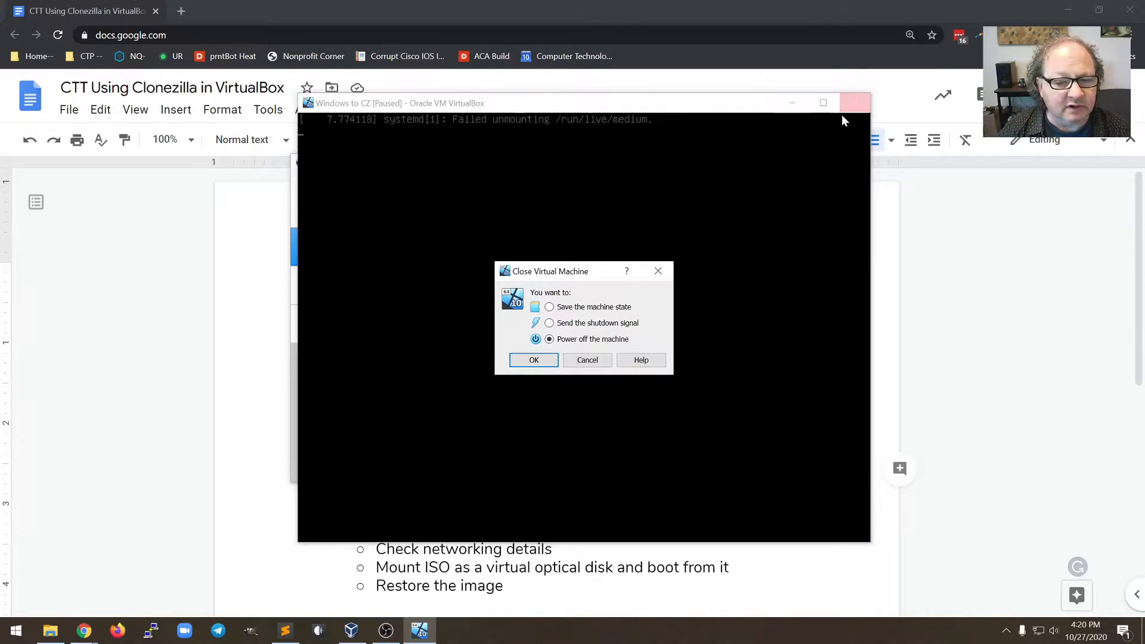
{"action": "left_click", "coordinate": [551, 361]}
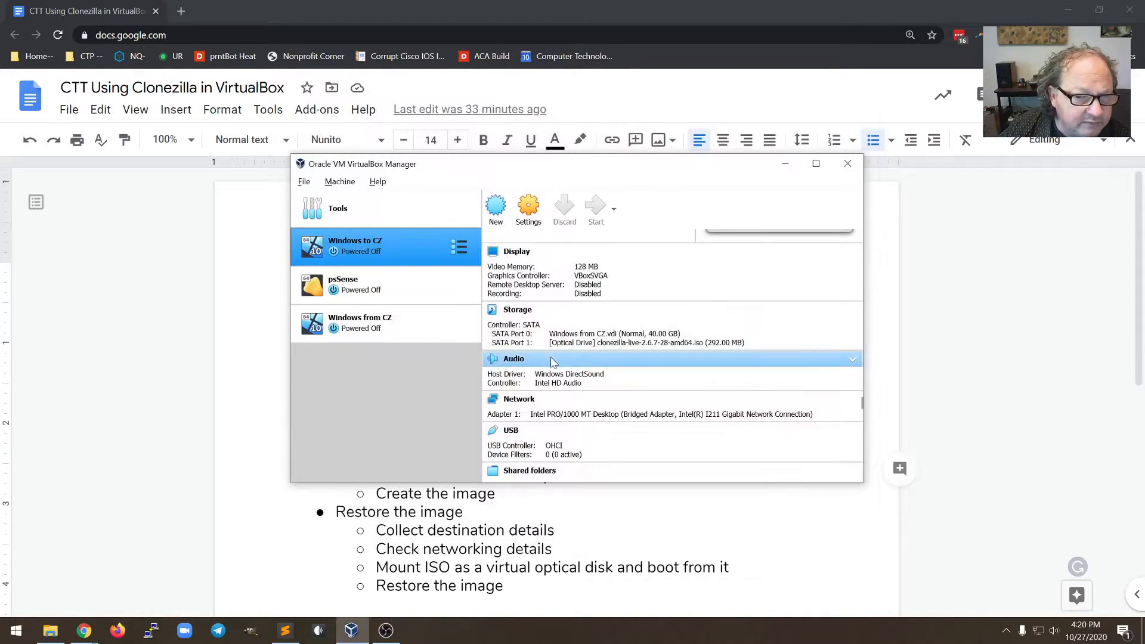
Remove the Clonezilla ISO from Windows to CZ's optical drive in Storage settings
{"action": "left_click", "coordinate": [528, 215]}
{"action": "left_click", "coordinate": [351, 215]}
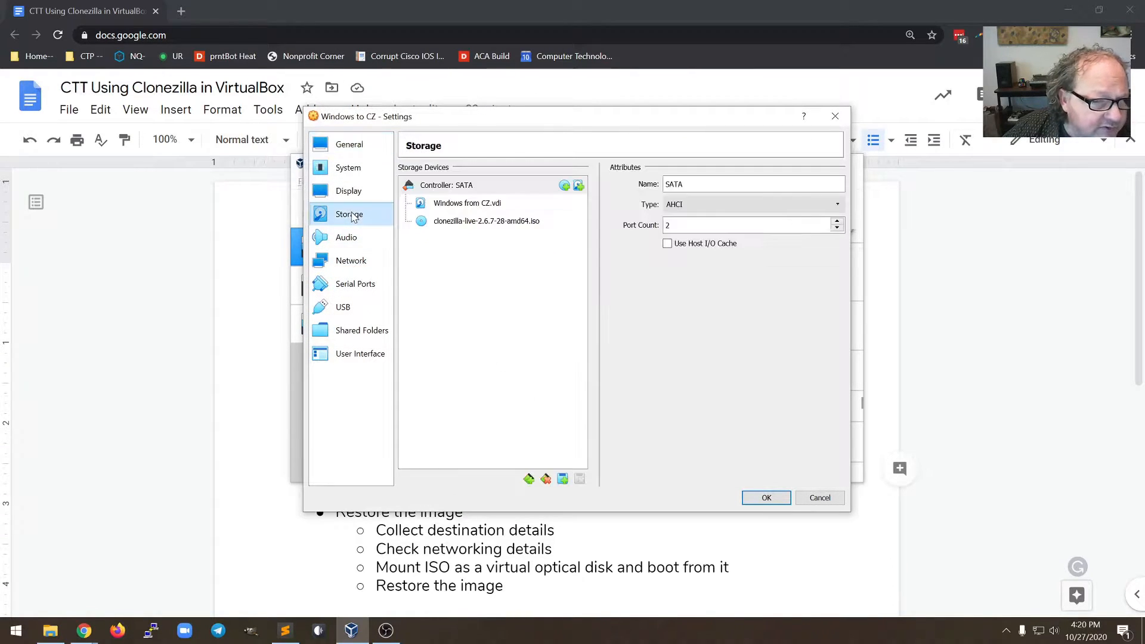
{"action": "left_click", "coordinate": [518, 221]}
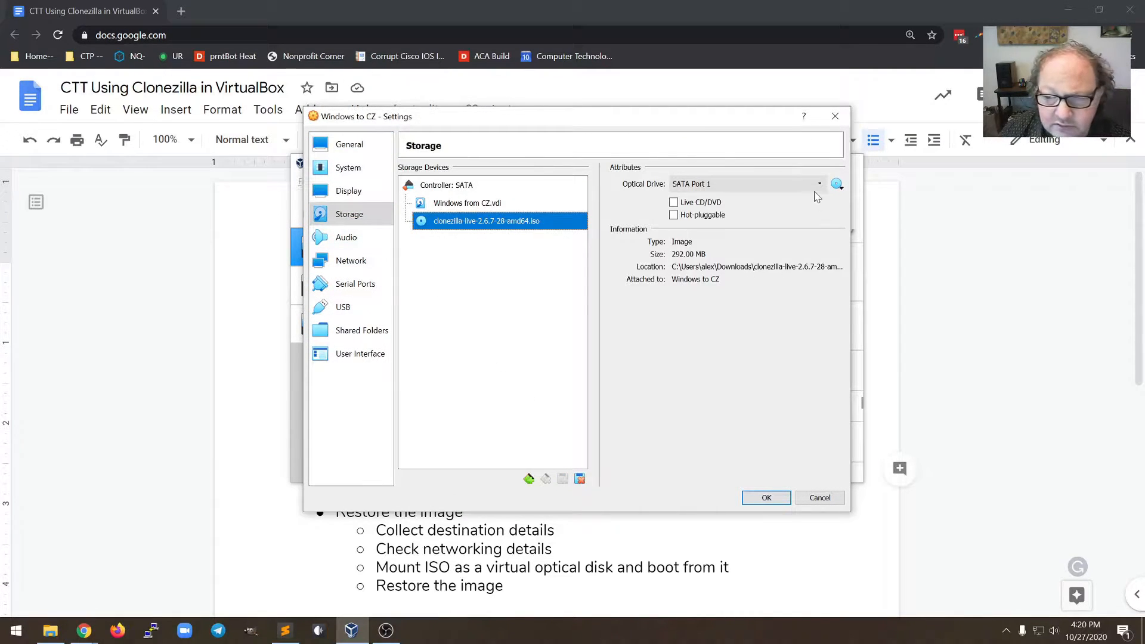
{"action": "left_click", "coordinate": [837, 184]}
{"action": "left_click", "coordinate": [895, 297]}
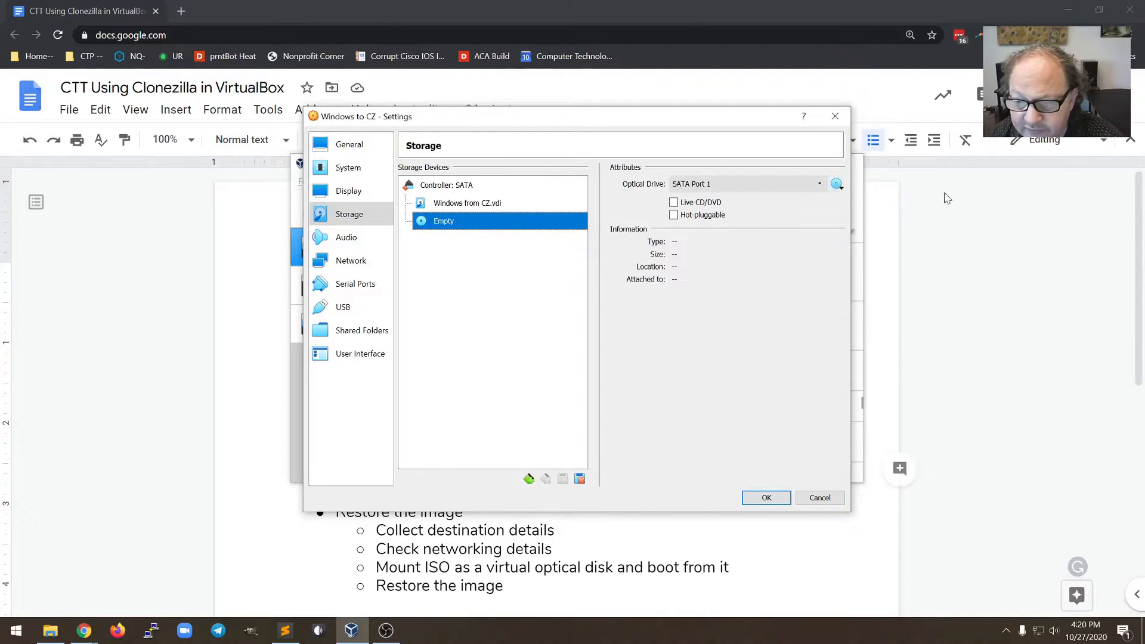
Re-attach clonezilla-live-2.6.7-28-amd64.iso through the disk selector, save, and start the VM
{"action": "left_click", "coordinate": [837, 184]}
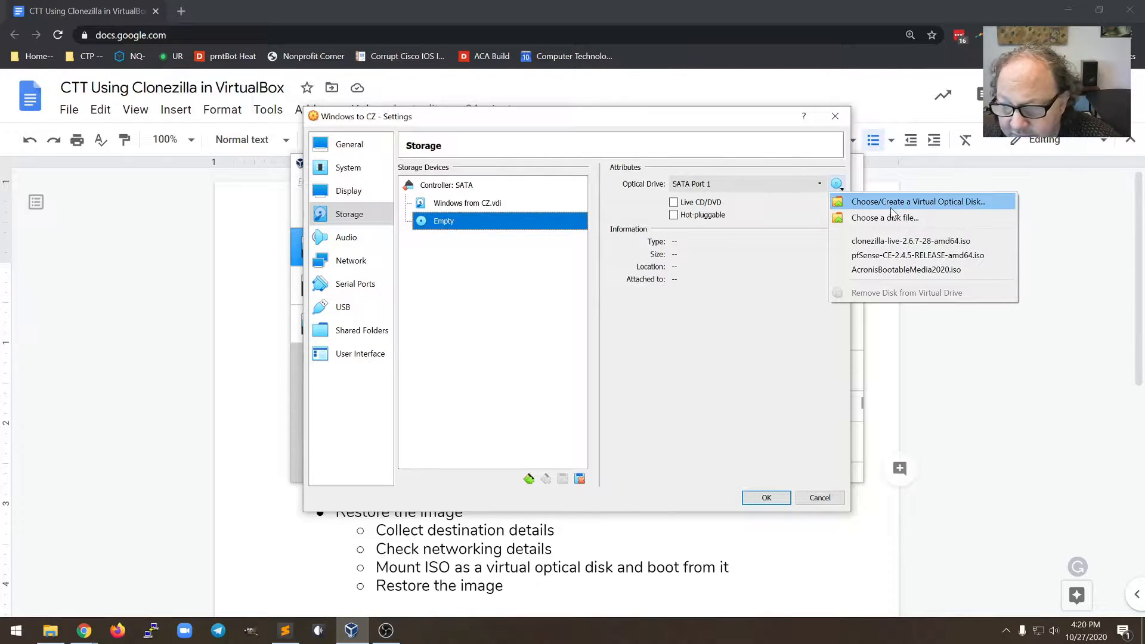
{"action": "left_click", "coordinate": [926, 205]}
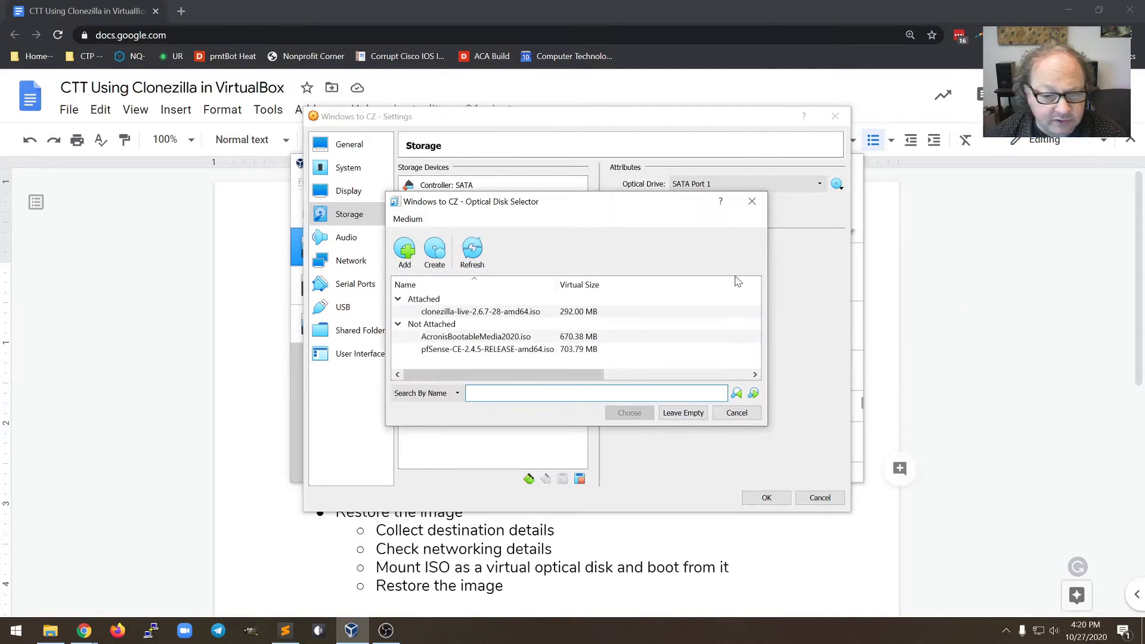
{"action": "left_click", "coordinate": [406, 253]}
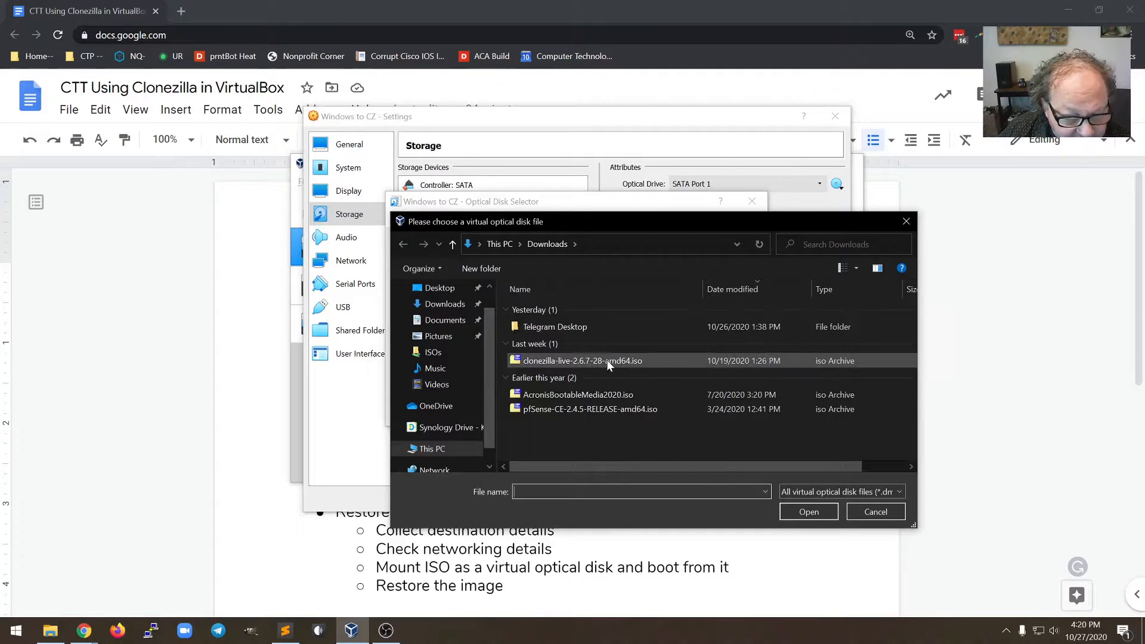
{"action": "left_click", "coordinate": [593, 361]}
{"action": "double_click", "coordinate": [557, 363]}
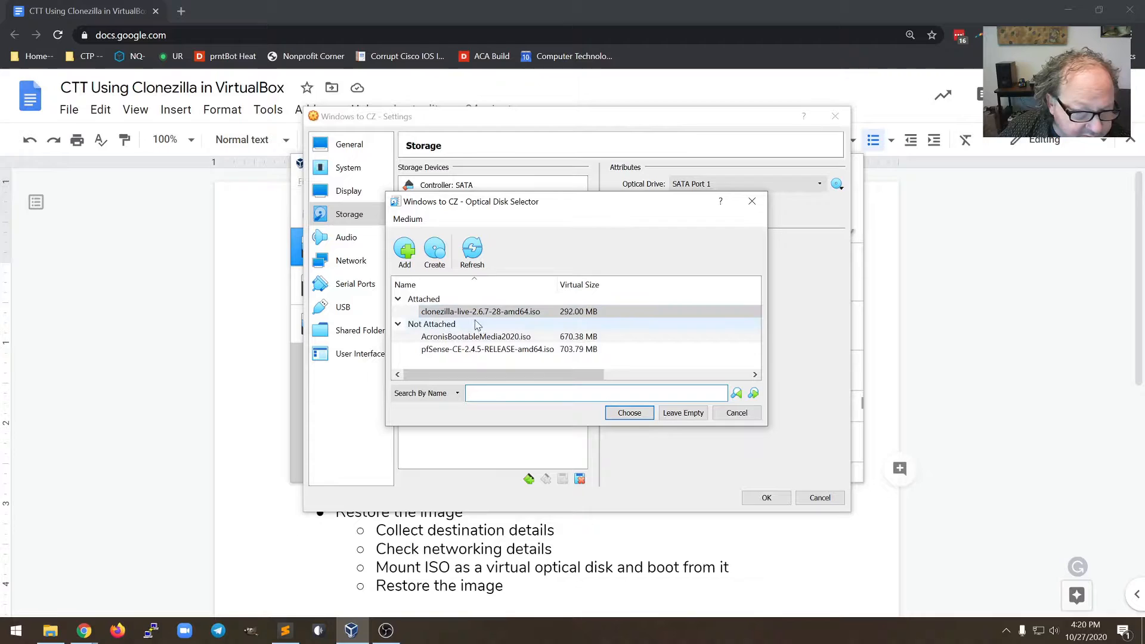
{"action": "left_click", "coordinate": [647, 416]}
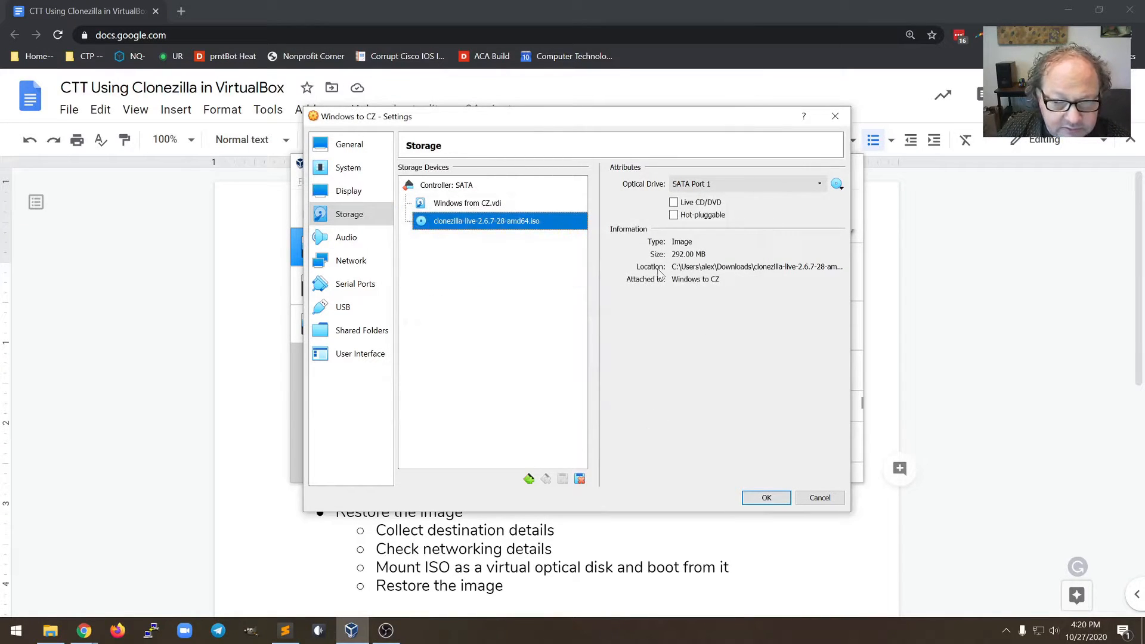
{"action": "left_click", "coordinate": [758, 501]}
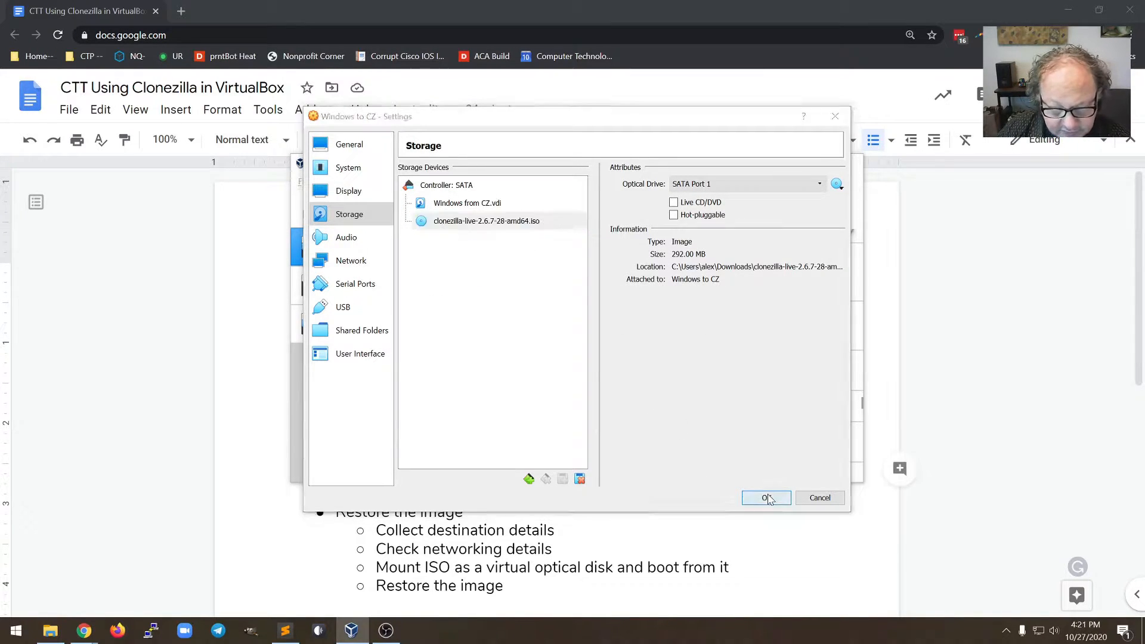
{"action": "left_click", "coordinate": [594, 211]}
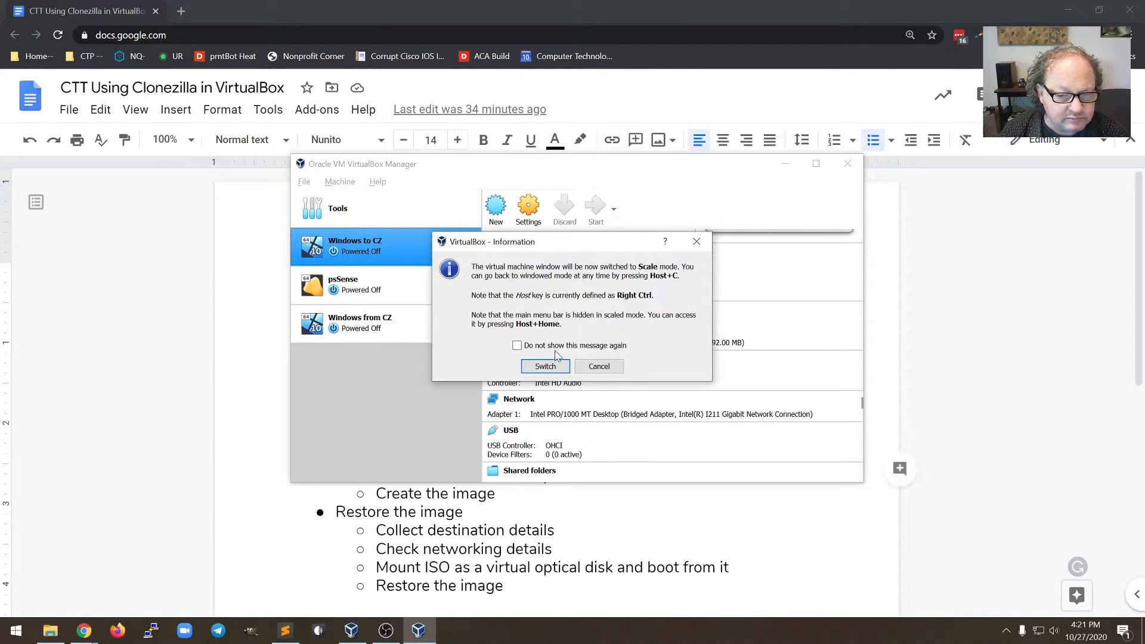
Switch to scale mode and boot the default Clonezilla live entry to the Choose language menu
{"action": "left_click", "coordinate": [545, 367]}
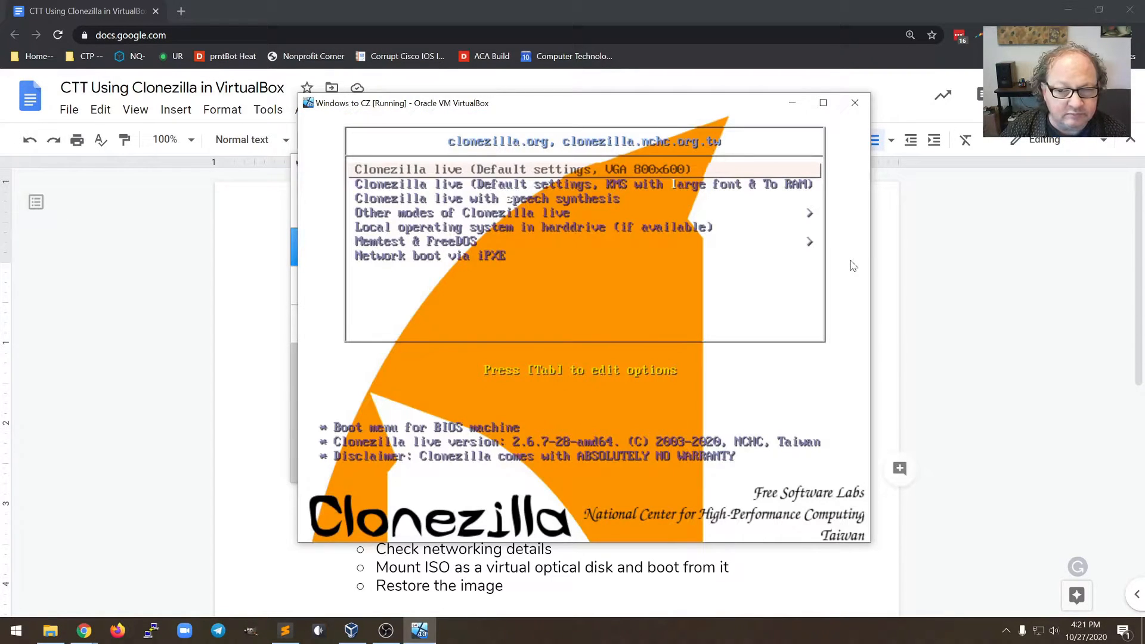
{"action": "key", "text": "Return"}
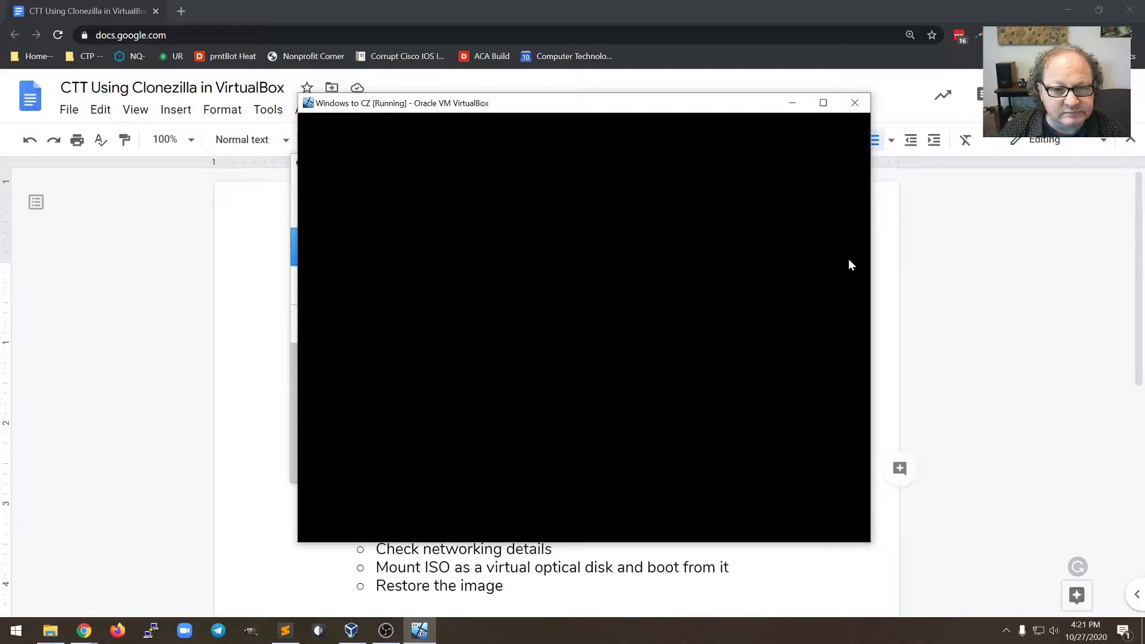
{"action": "left_click", "coordinate": [840, 129]}
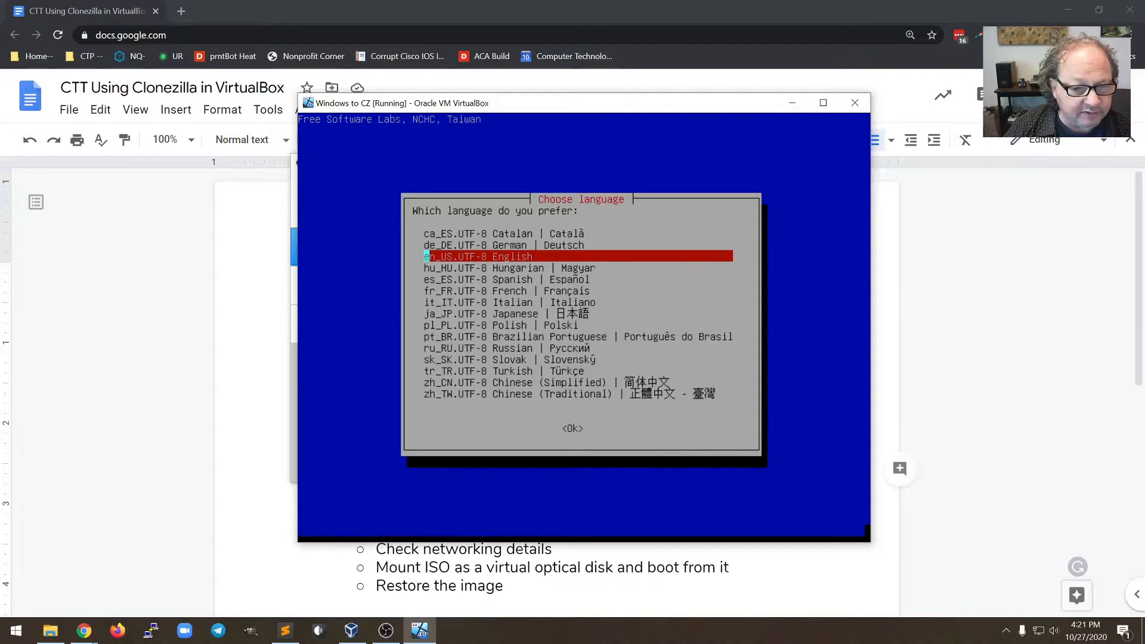
Pick en_US English, keep the US keyboard layout, start Clonezilla, and choose device-image mode
{"action": "key", "text": "Return"}
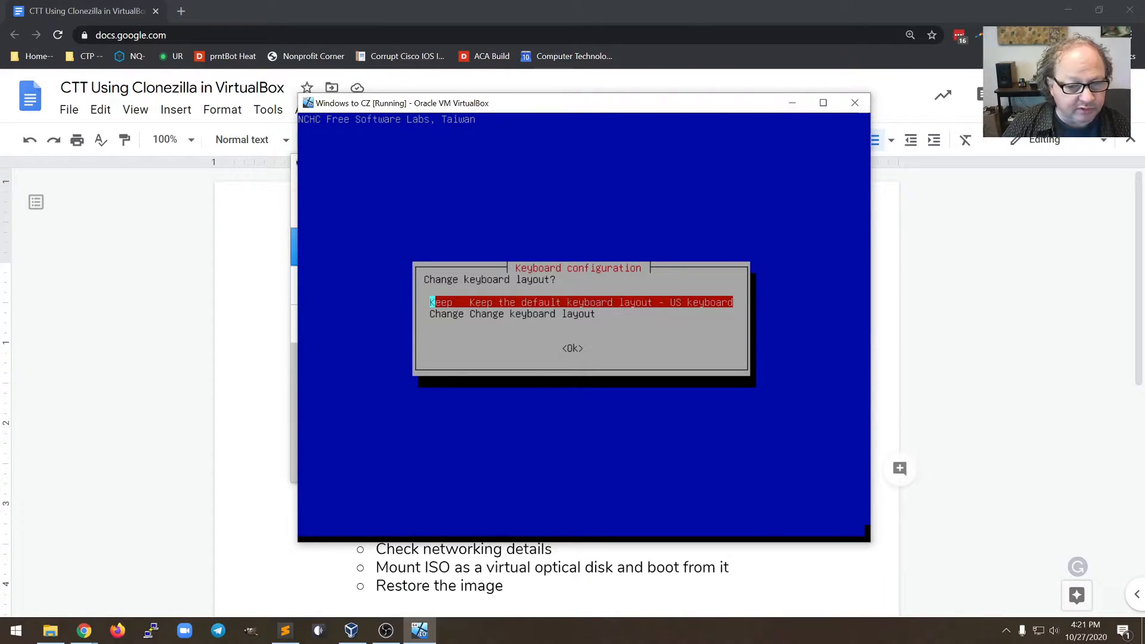
{"action": "key", "text": "Return"}
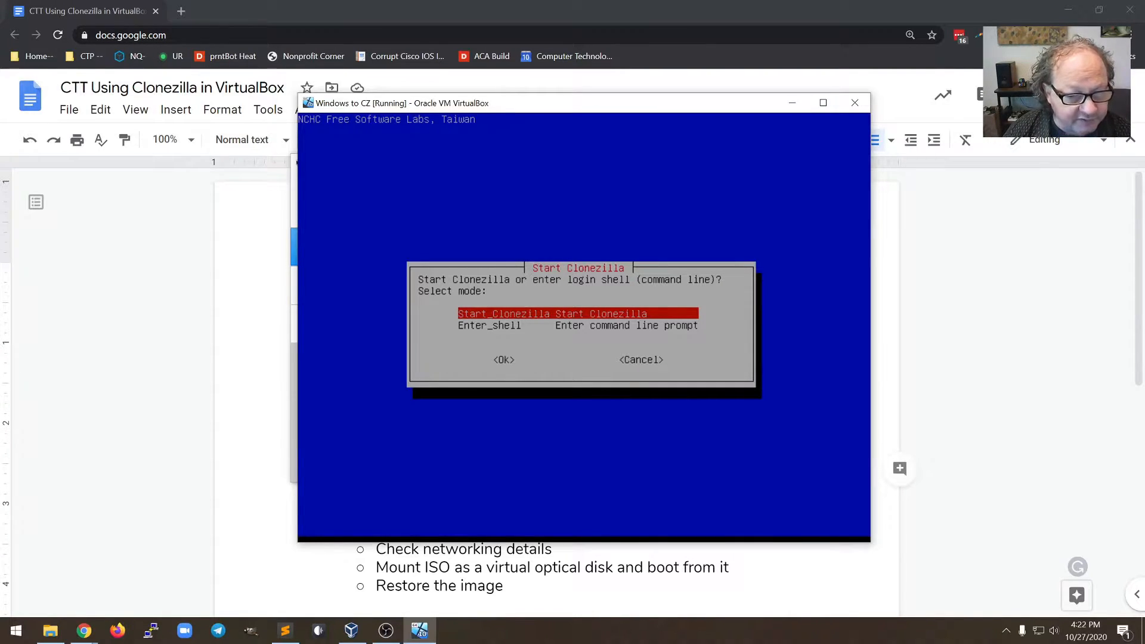
{"action": "key", "text": "Return"}
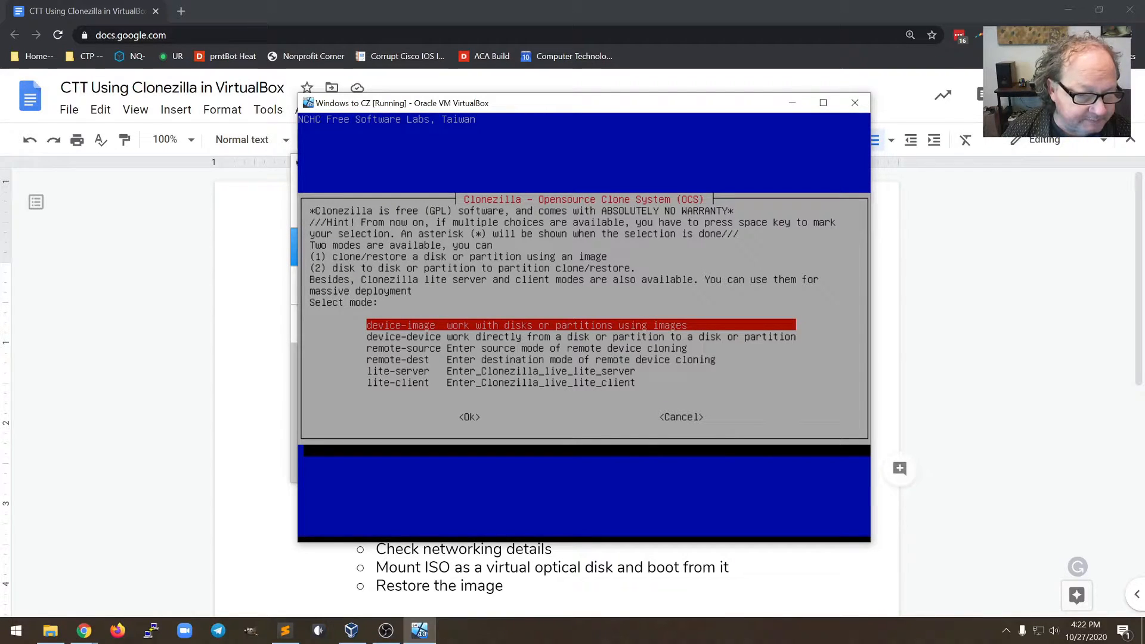
{"action": "key", "text": "Return"}
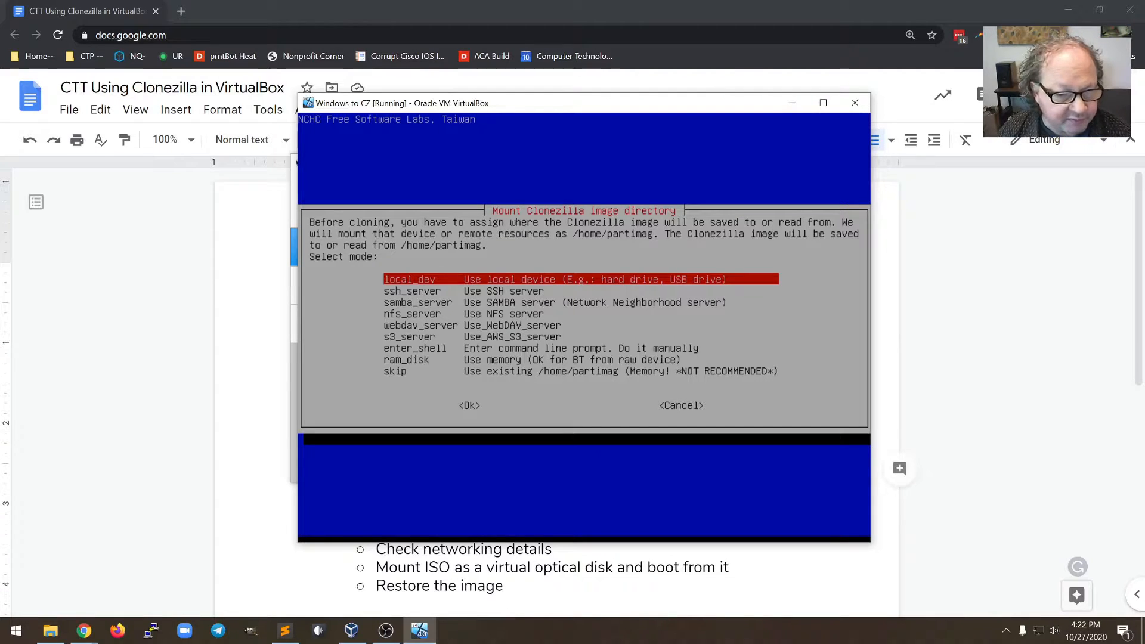
Choose samba_server as the location to mount the Clonezilla image directory
{"action": "key", "text": "Down"}
{"action": "key", "text": "Down"}
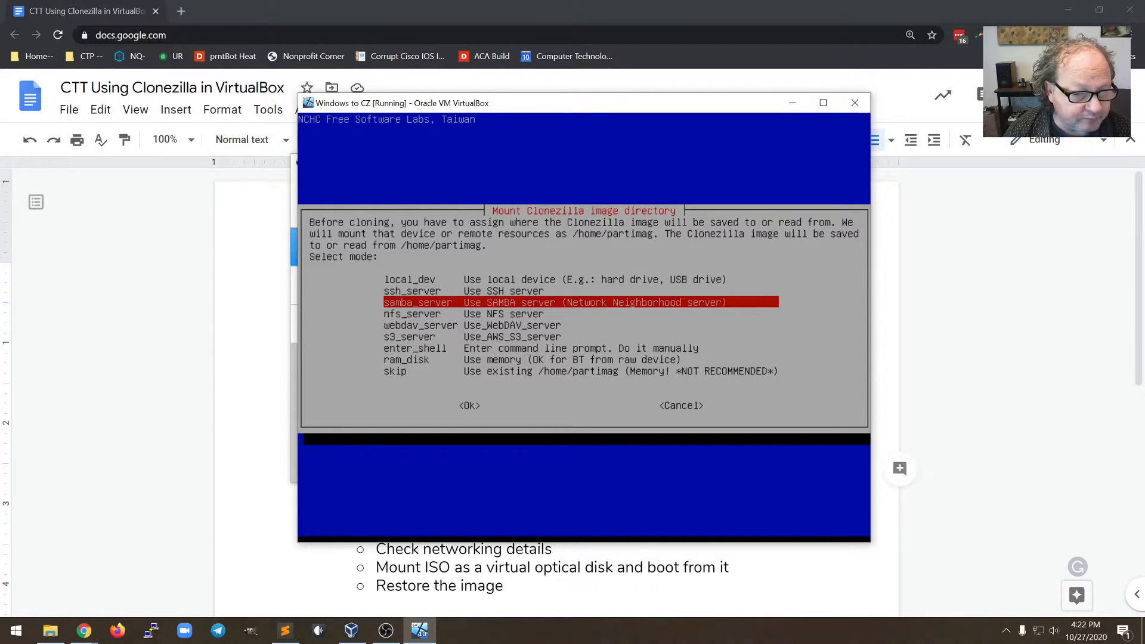
{"action": "key", "text": "Return"}
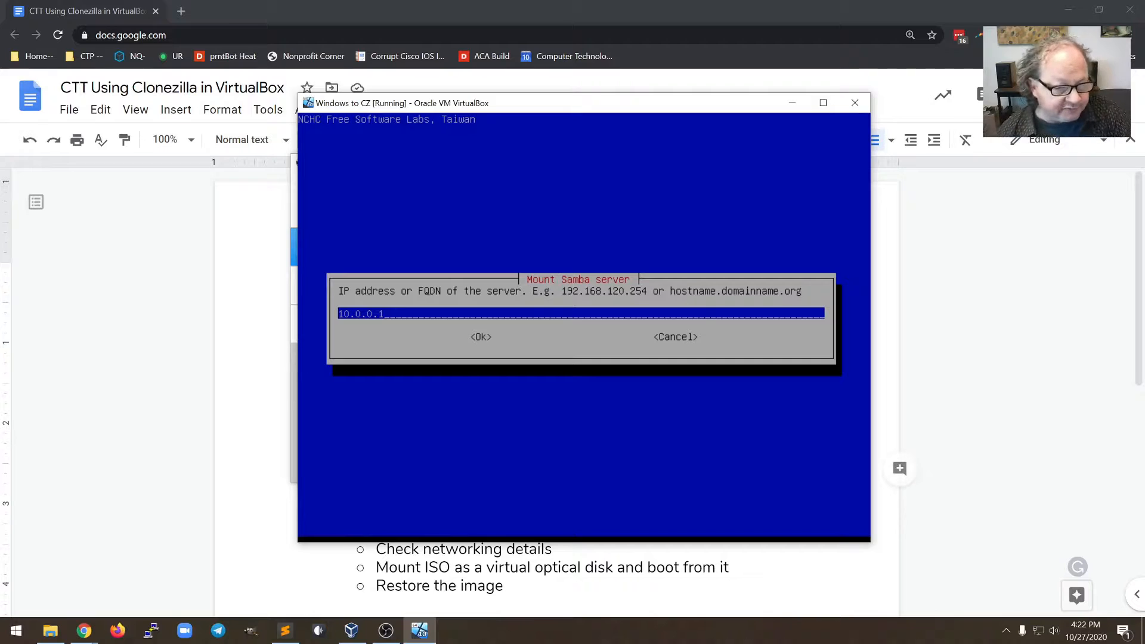
Set the Samba server address to 10.0.190.1
{"action": "key", "text": "BackSpace"}
{"action": "key", "text": "BackSpace"}
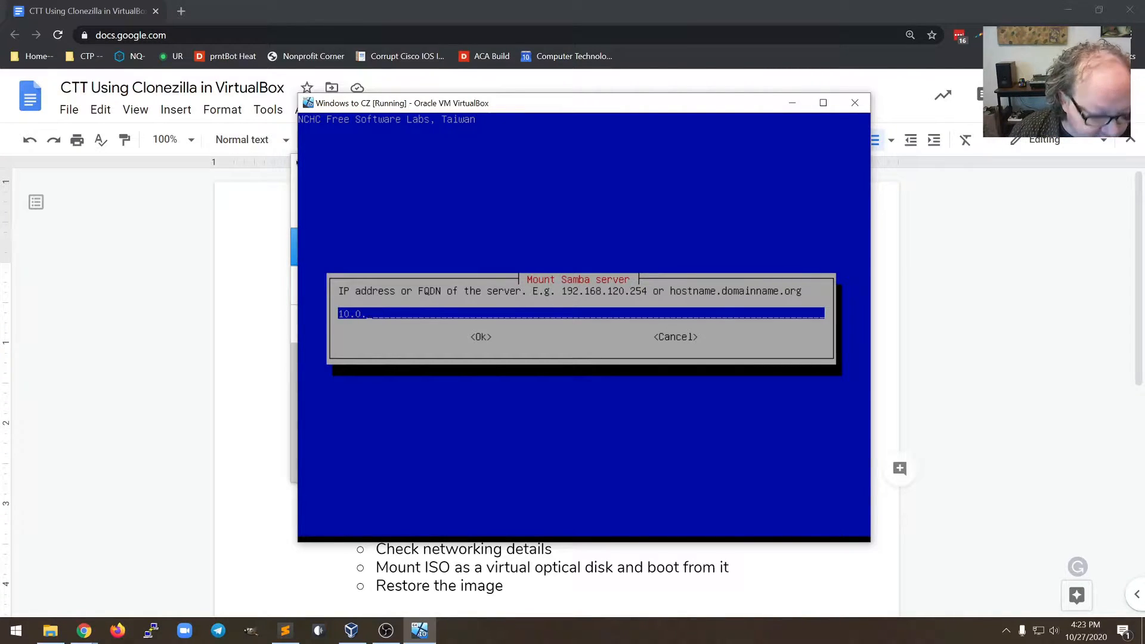
{"action": "type", "text": "190.1"}
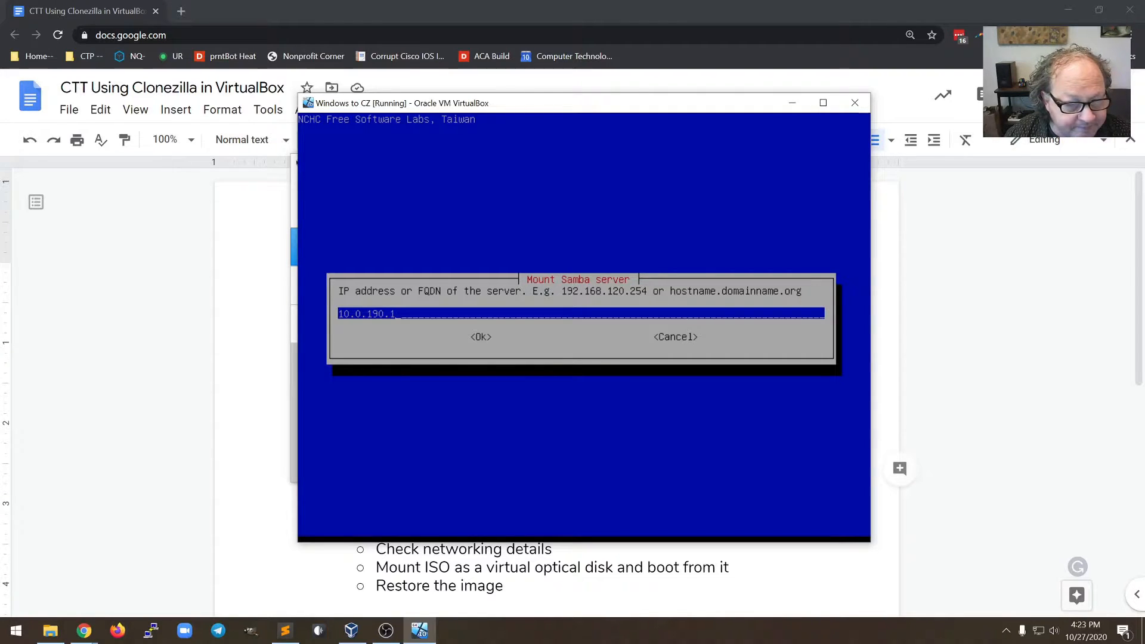
{"action": "key", "text": "Return"}
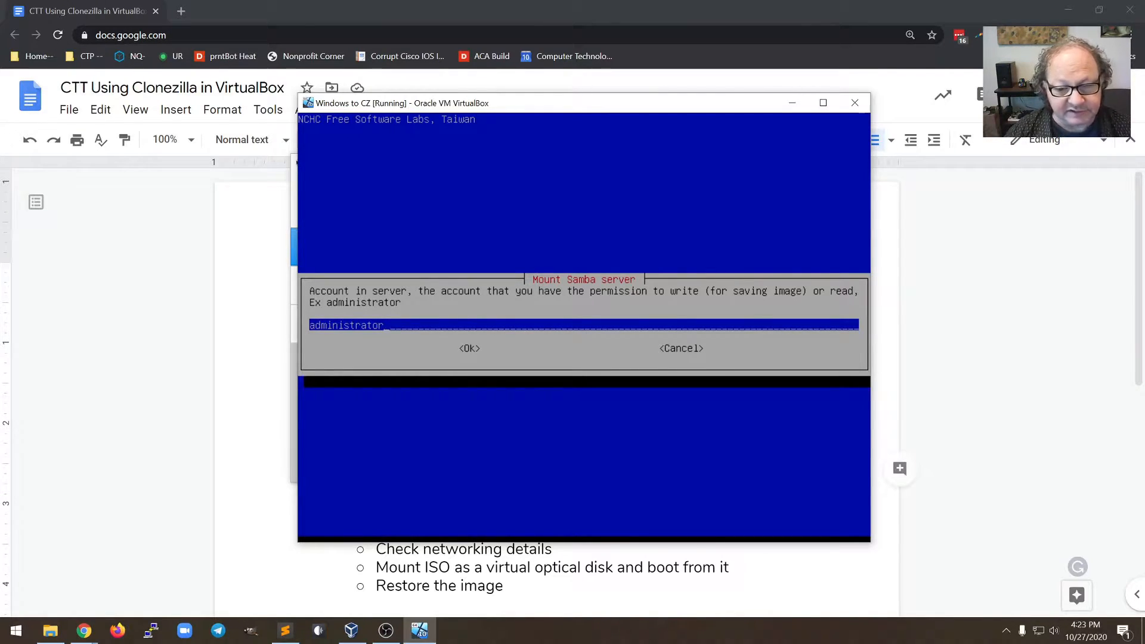
Replace the prefilled account name with the Samba account name 'image'
{"action": "key", "text": "BackSpace"}
{"action": "key", "text": "BackSpace"}
{"action": "key", "text": "BackSpace"}
{"action": "key", "text": "BackSpace"}
{"action": "key", "text": "BackSpace"}
{"action": "key", "text": "BackSpace"}
{"action": "key", "text": "BackSpace"}
{"action": "key", "text": "BackSpace"}
{"action": "key", "text": "BackSpace"}
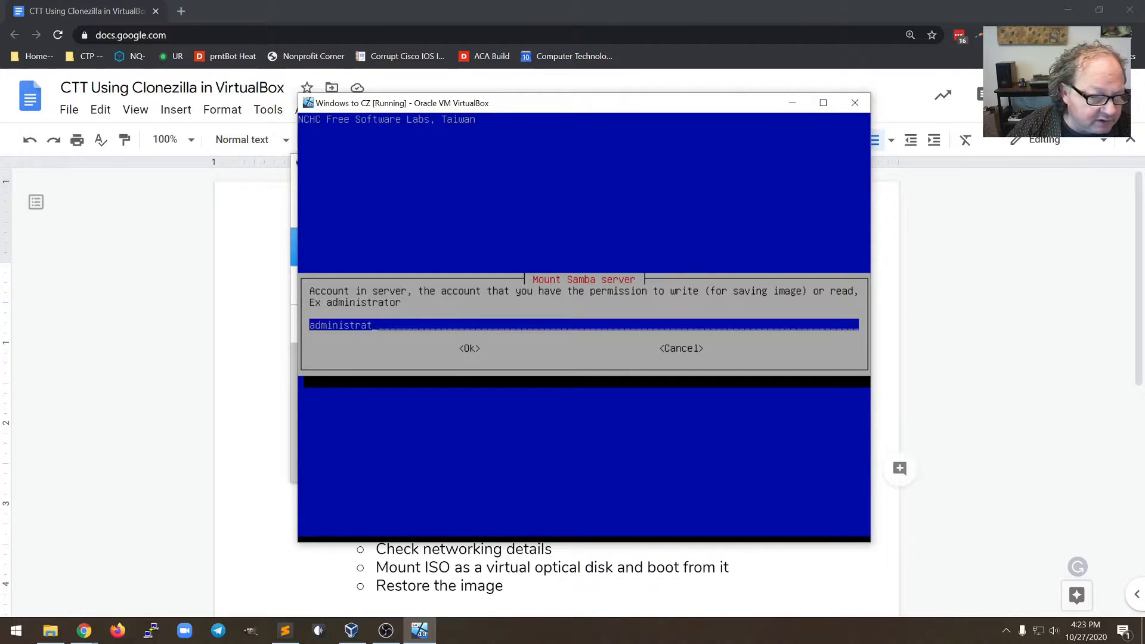
{"action": "key", "text": "BackSpace"}
{"action": "key", "text": "BackSpace"}
{"action": "key", "text": "BackSpace"}
{"action": "key", "text": "BackSpace"}
{"action": "type", "text": "image"}
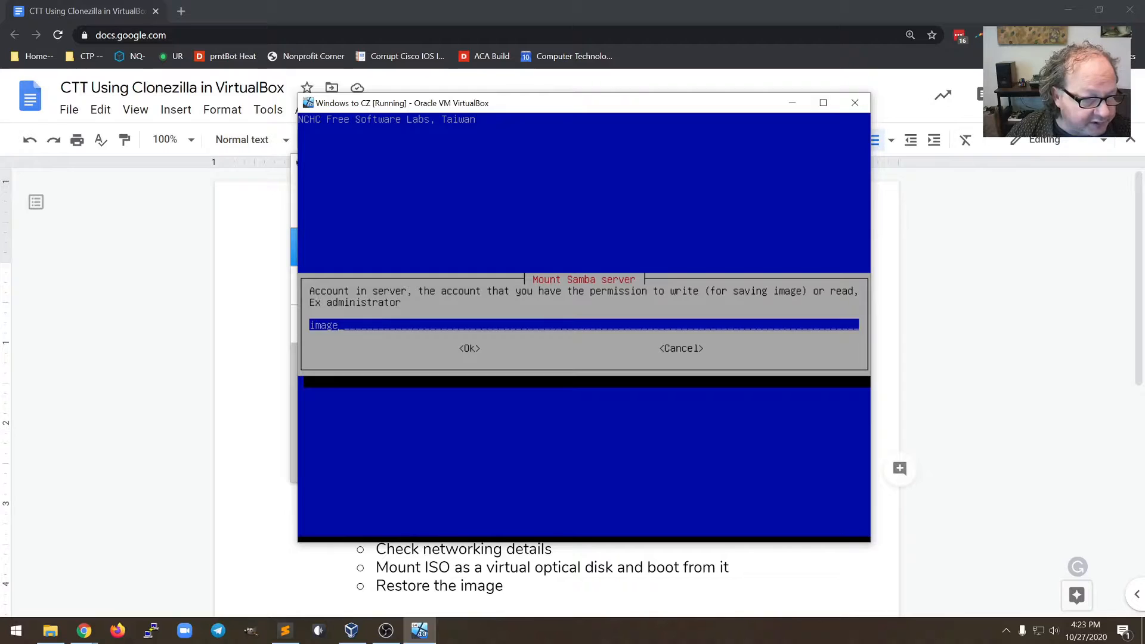
{"action": "key", "text": "Return"}
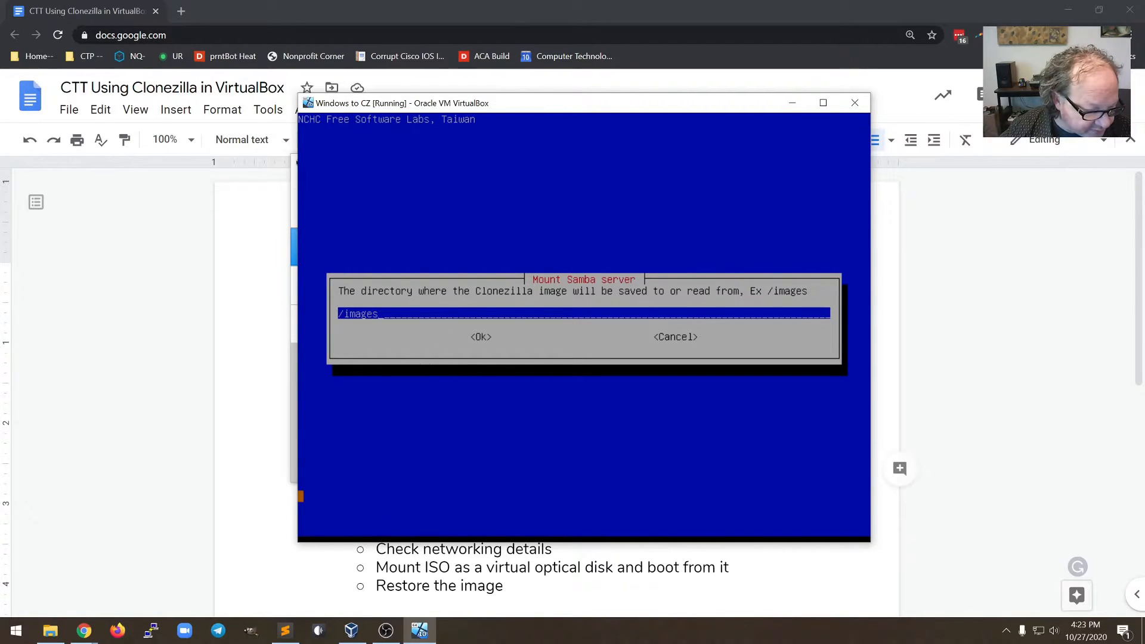
Bring the Sublime Text notes forward, move the window aside, and select the share path on line 3
{"action": "left_click", "coordinate": [285, 631]}
{"action": "left_click_drag", "start_coordinate": [469, 156], "coordinate": [494, 355]}
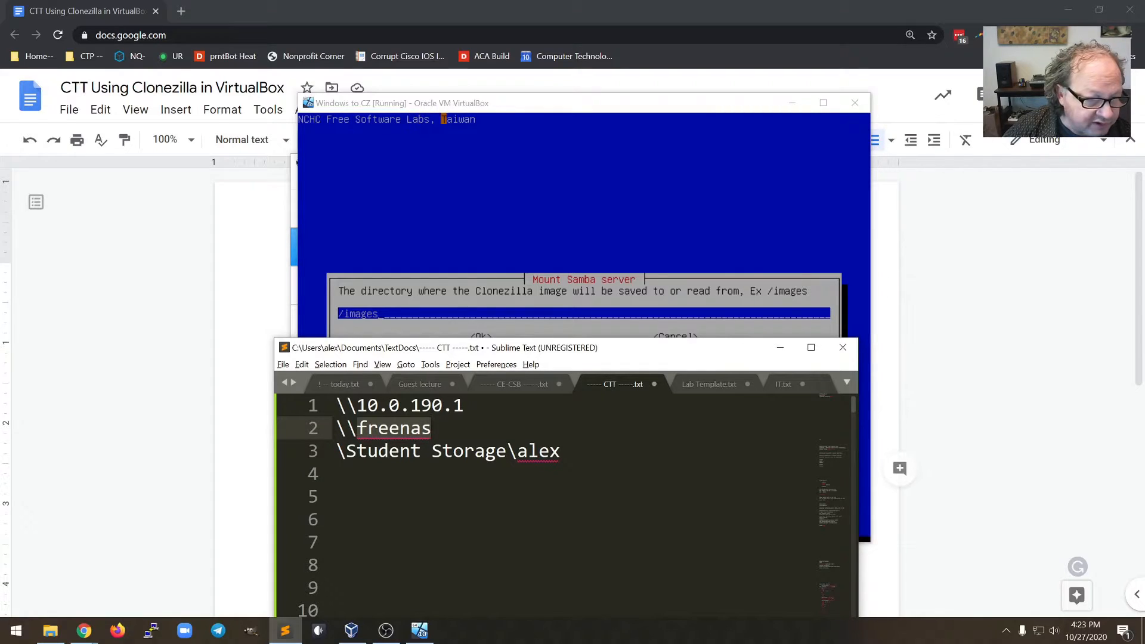
{"action": "left_click_drag", "start_coordinate": [346, 452], "coordinate": [507, 451]}
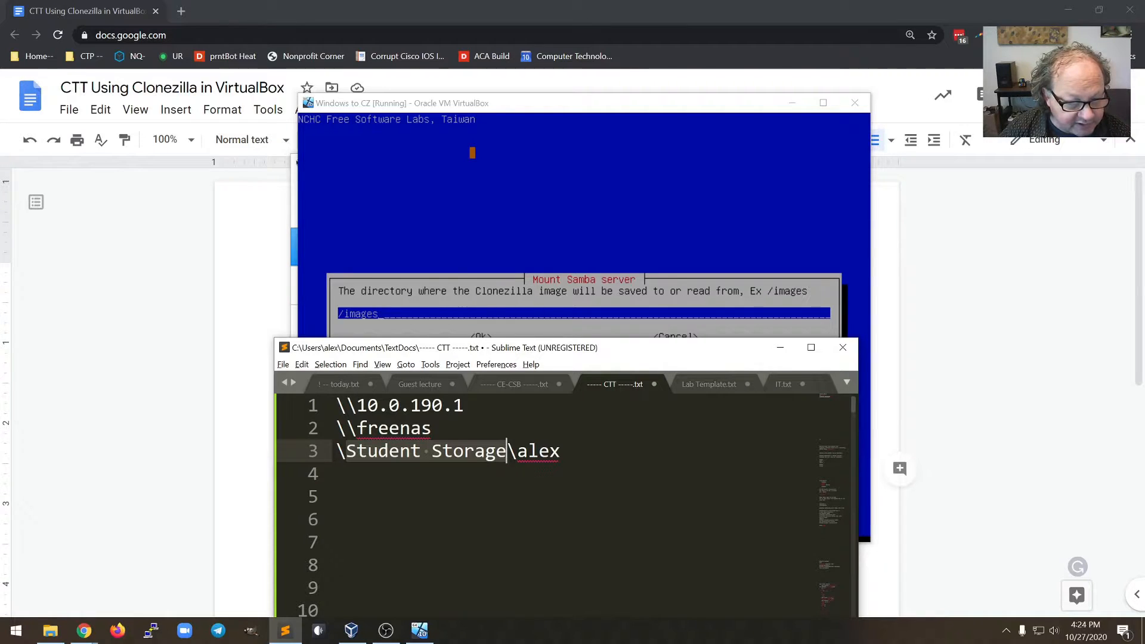
{"action": "key", "text": "Right"}
{"action": "key", "text": "Right"}
{"action": "key", "text": "ctrl+shift+Right"}
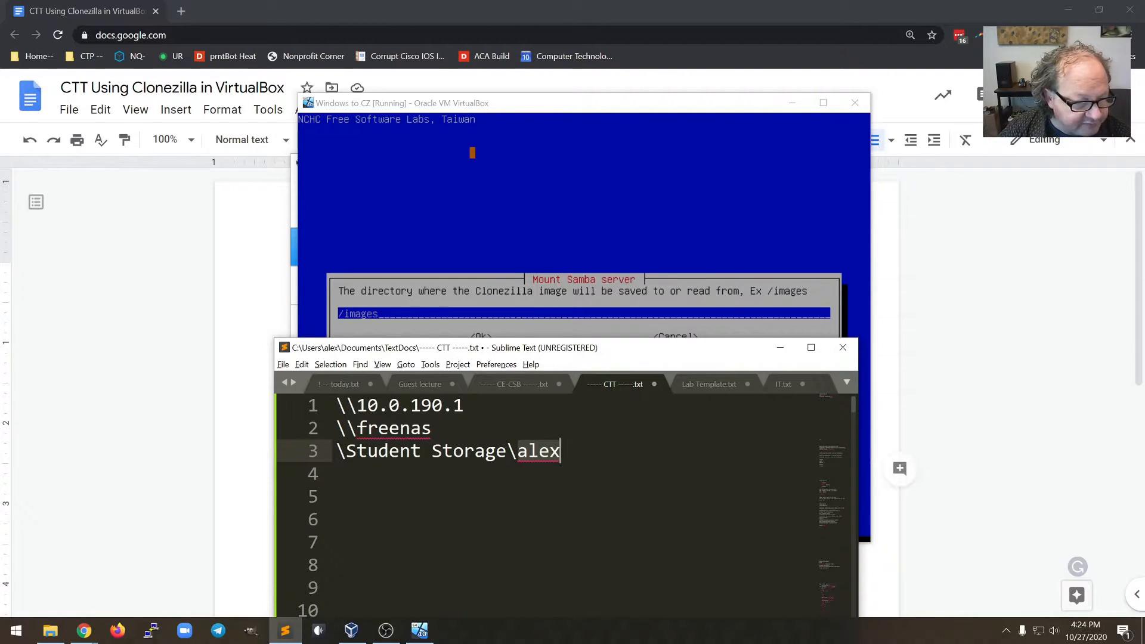
{"action": "left_click_drag", "start_coordinate": [337, 451], "coordinate": [583, 453]}
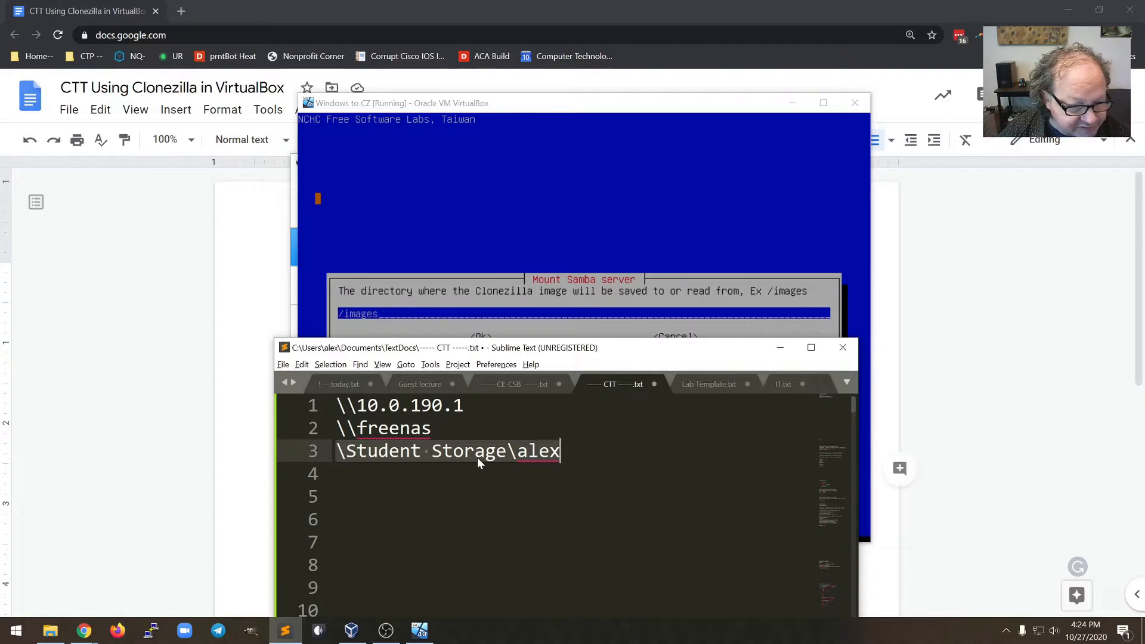
Add a new line 4 reading /Student Storage/alex
{"action": "left_click", "coordinate": [569, 457]}
{"action": "key", "text": "Return"}
{"action": "type", "text": "/"}
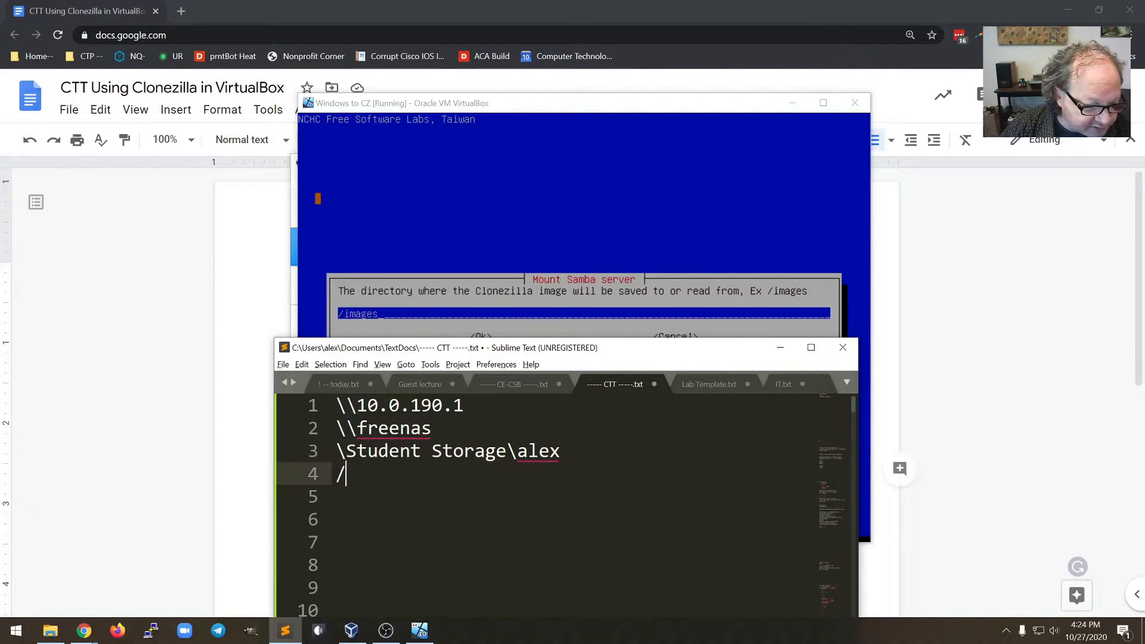
{"action": "type", "text": "Student "}
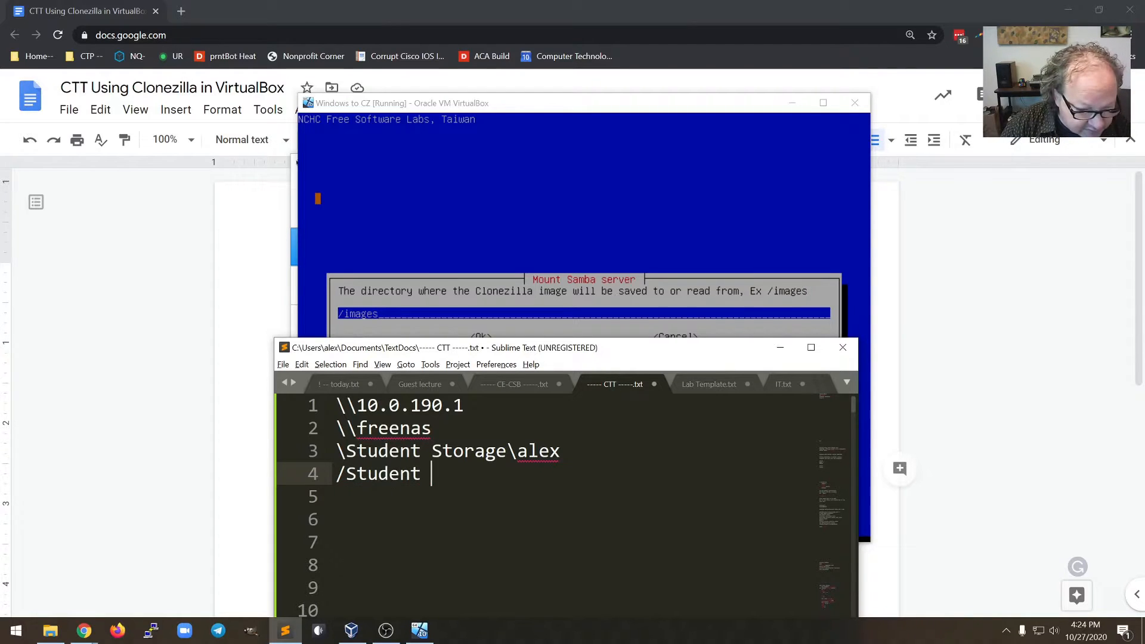
{"action": "type", "text": "Storage"}
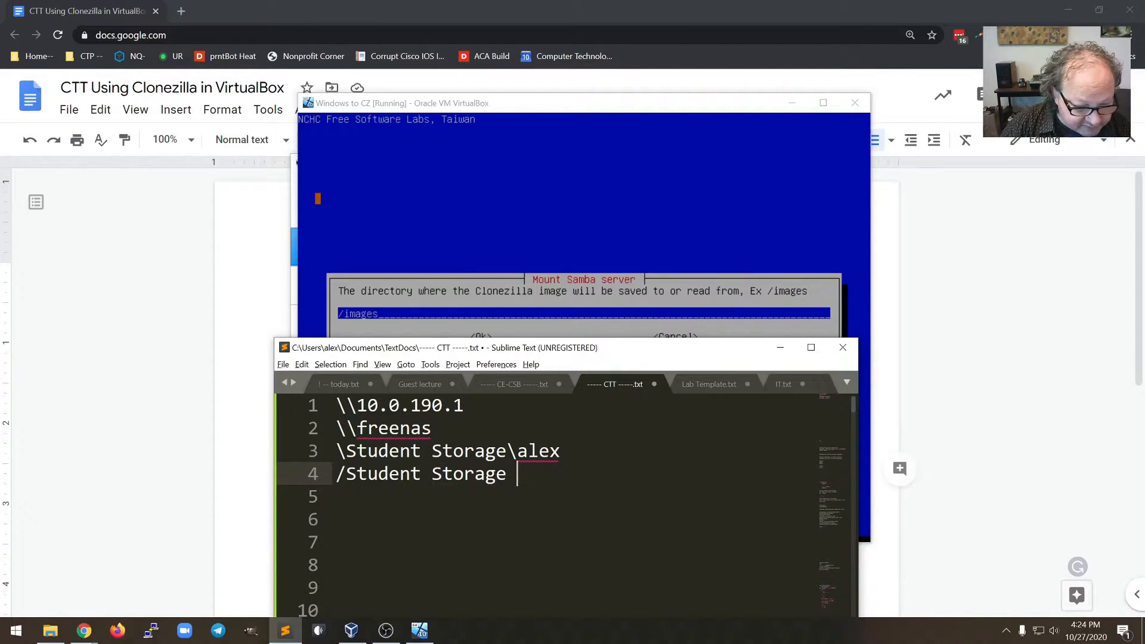
{"action": "key", "text": "BackSpace"}
{"action": "type", "text": "/alex"}
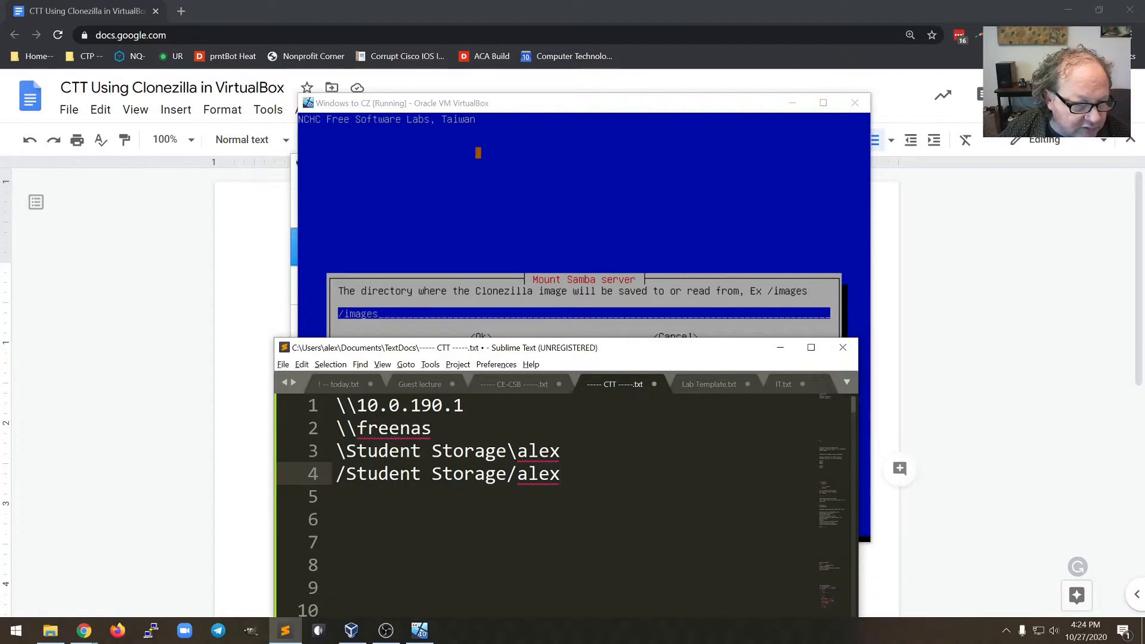
Replace the default /images directory with /Student Storage/alex in the VM and confirm
{"action": "left_click", "coordinate": [570, 118]}
{"action": "key", "text": "BackSpace"}
{"action": "key", "text": "BackSpace"}
{"action": "key", "text": "BackSpace"}
{"action": "key", "text": "BackSpace"}
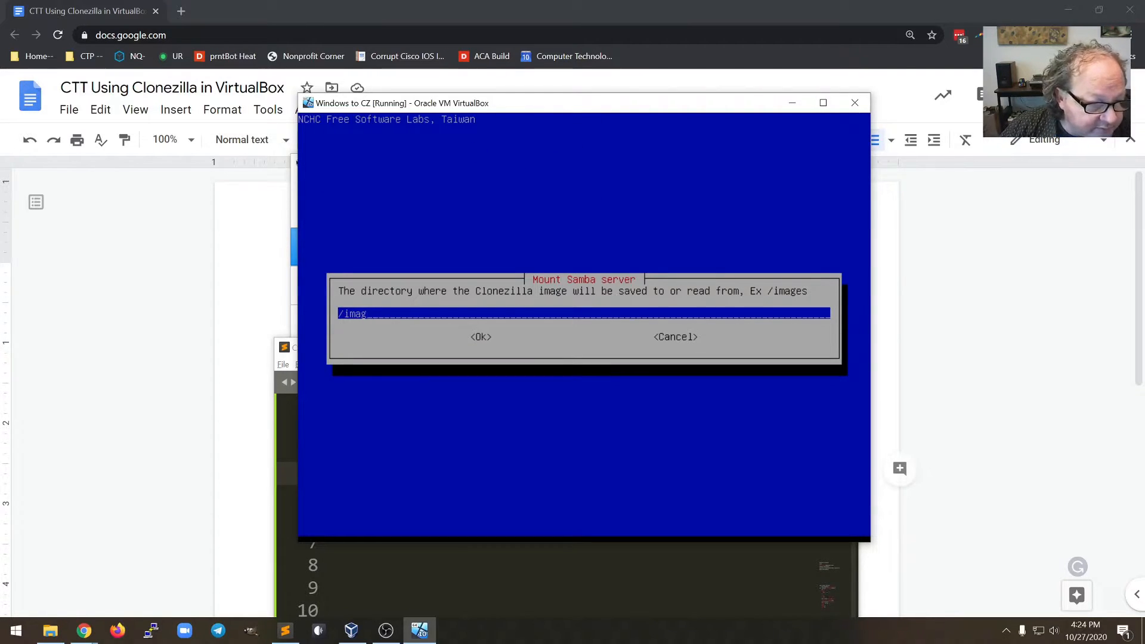
{"action": "key", "text": "BackSpace"}
{"action": "key", "text": "BackSpace"}
{"action": "type", "text": "Stud"}
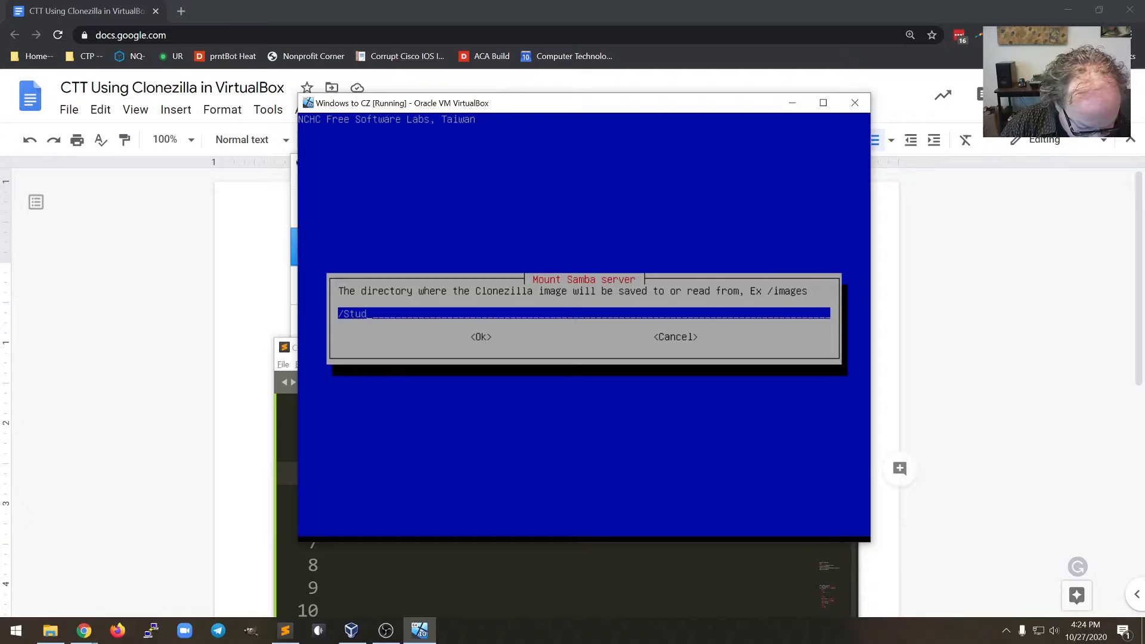
{"action": "type", "text": "ent Storag"}
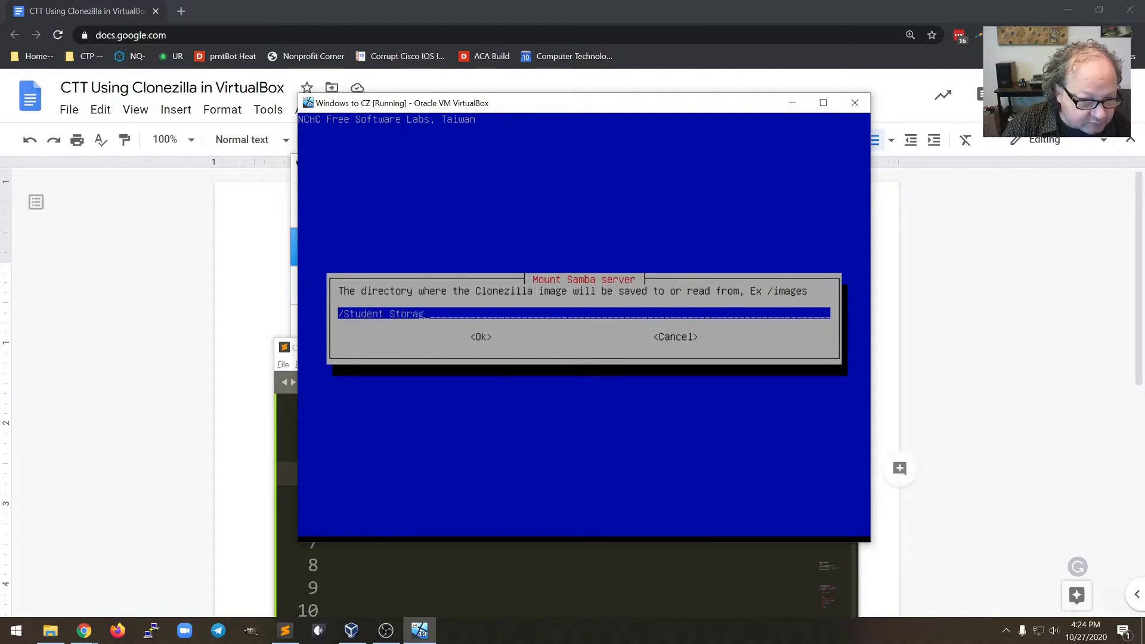
{"action": "type", "text": "e/alex"}
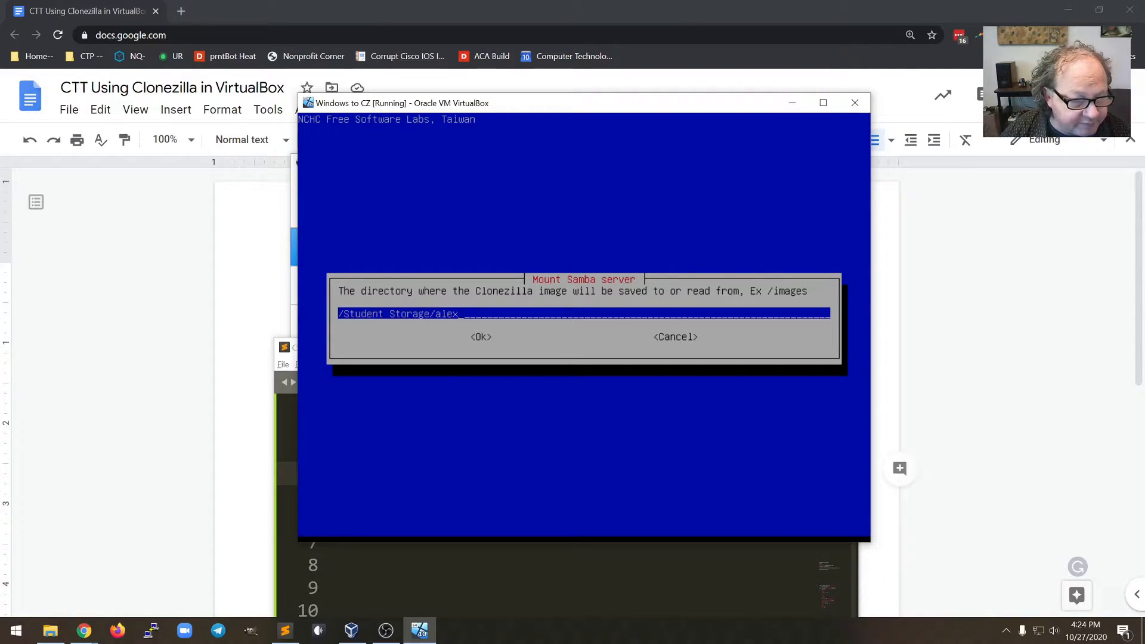
{"action": "key", "text": "Return"}
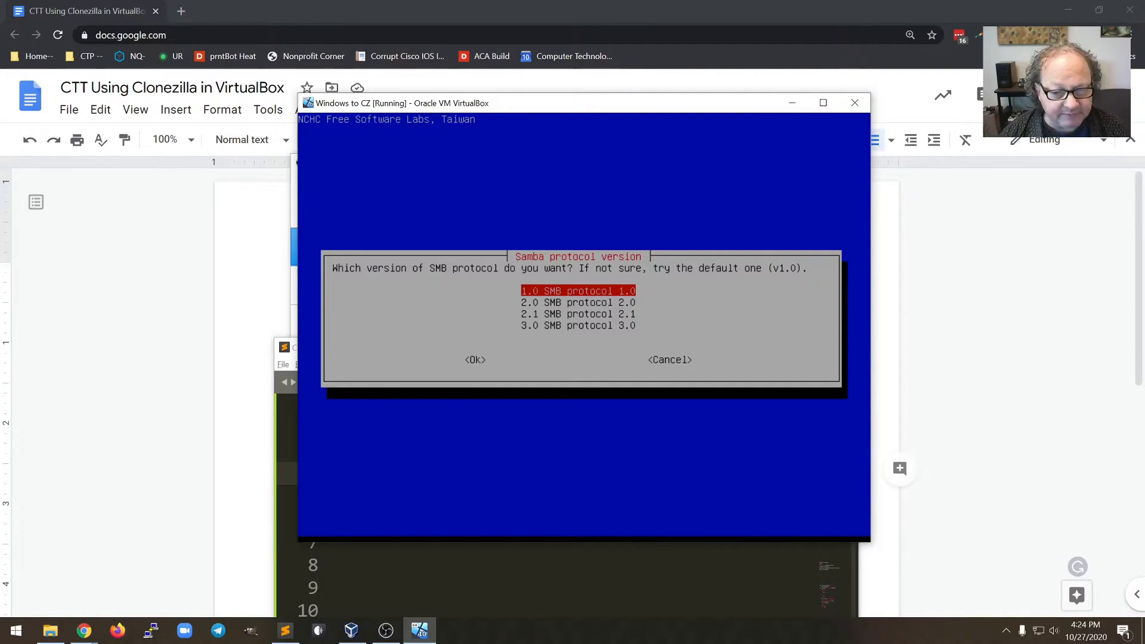
Choose SMB protocol 3.0 and keep the 'auto' system-default security mode
{"action": "key", "text": "Down"}
{"action": "key", "text": "Down"}
{"action": "key", "text": "Down"}
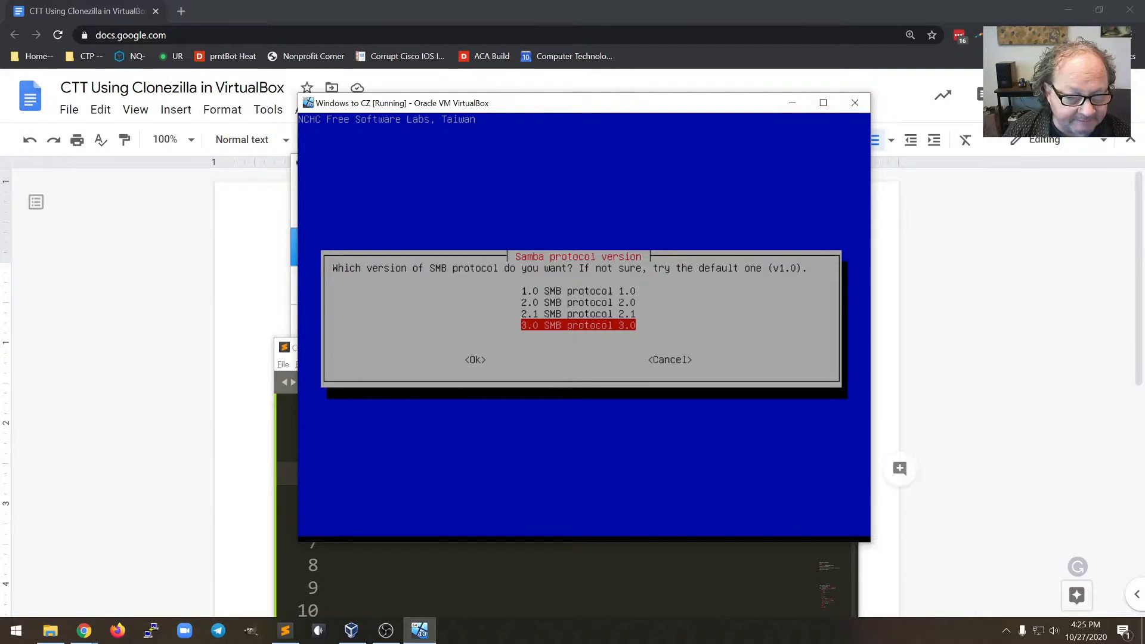
{"action": "key", "text": "Return"}
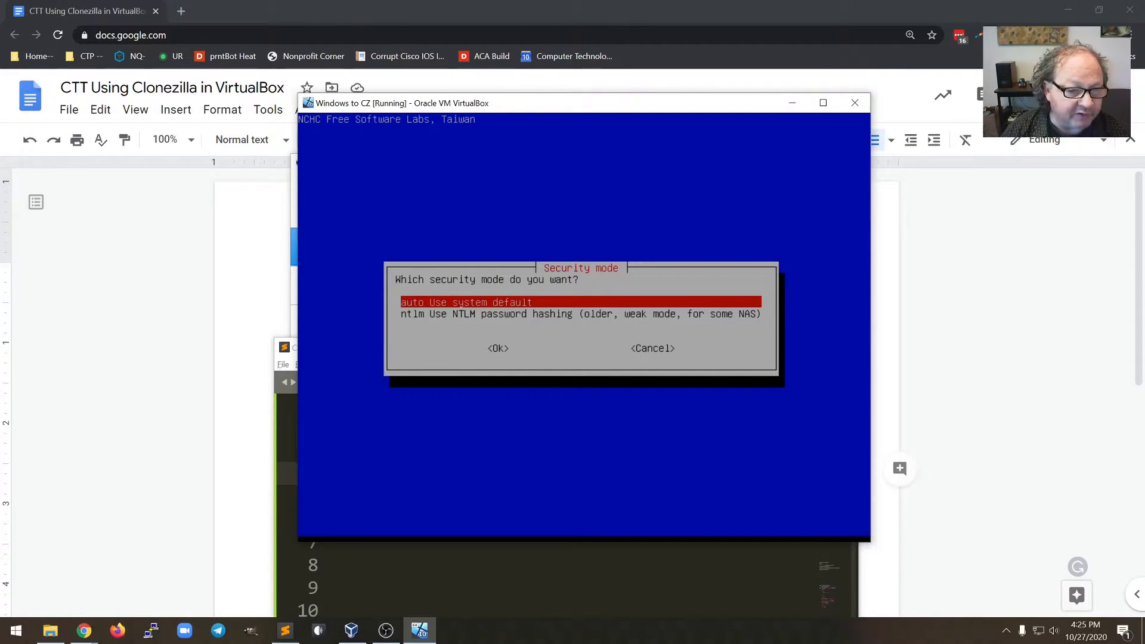
{"action": "key", "text": "Return"}
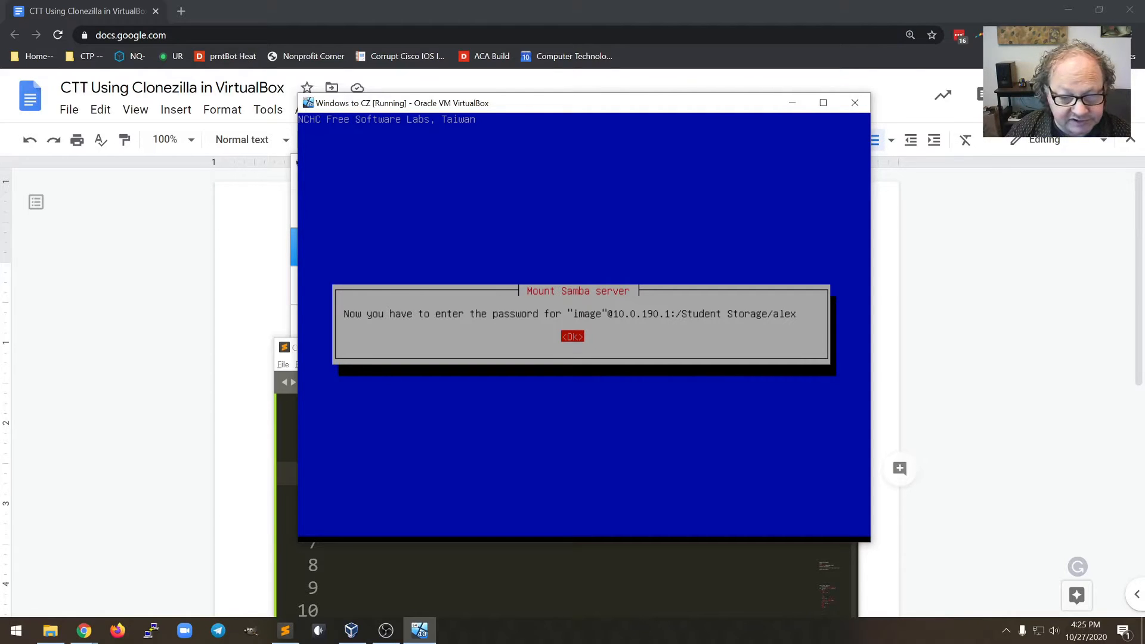
Enter the Samba account password to mount the share, then continue past the mount summary
{"action": "key", "text": "Return"}
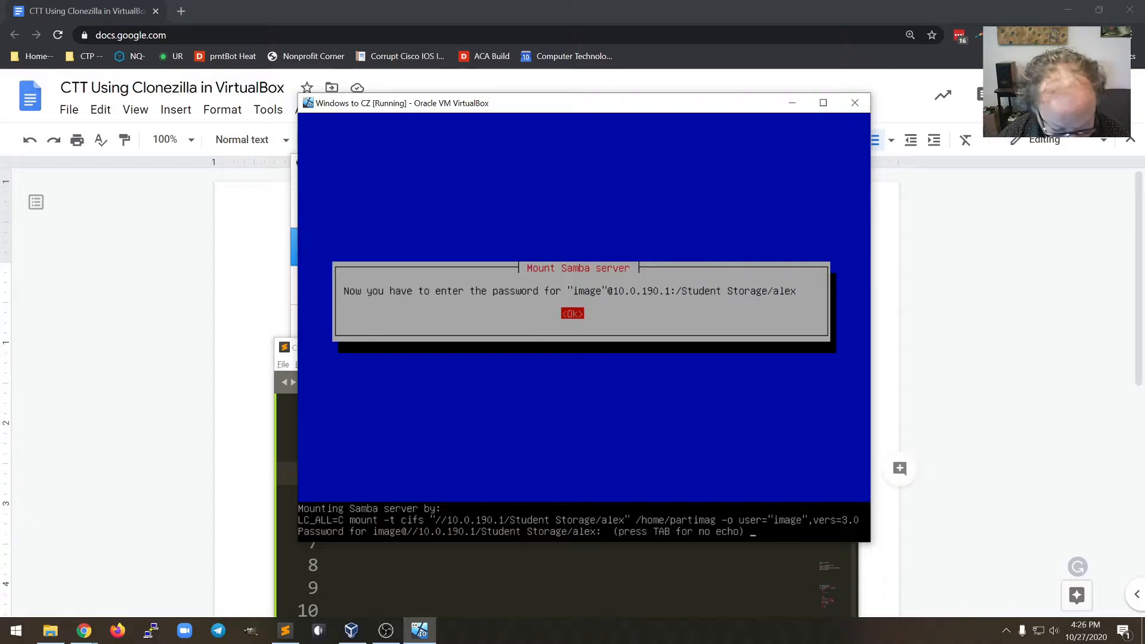
{"action": "type", "text": "****"}
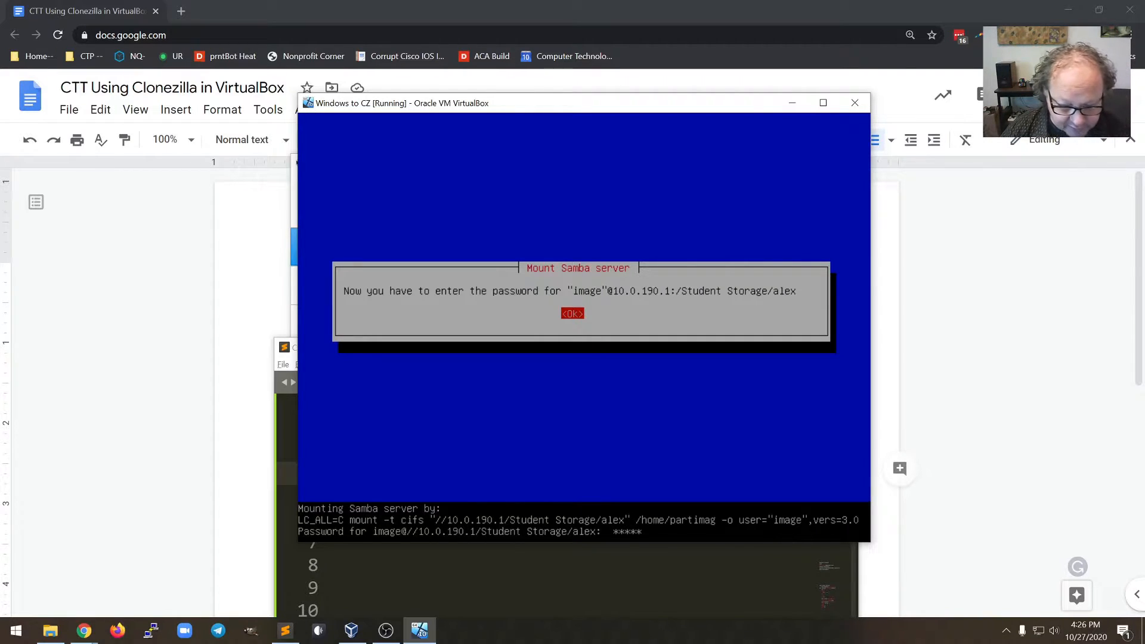
{"action": "type", "text": "*"}
{"action": "key", "text": "Return"}
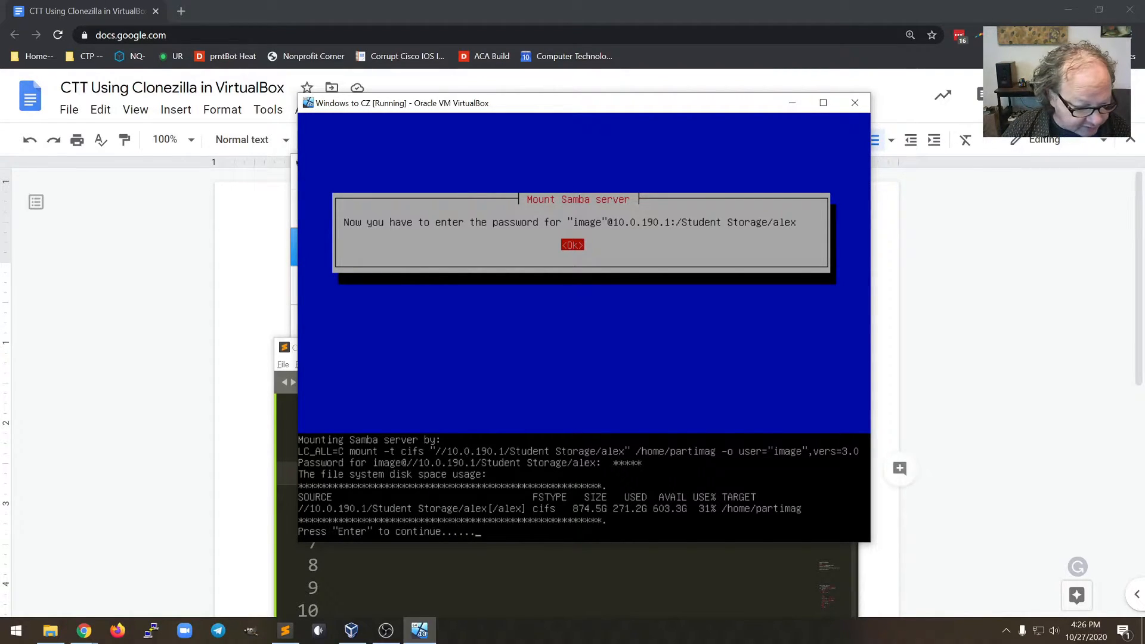
{"action": "key", "text": "Return"}
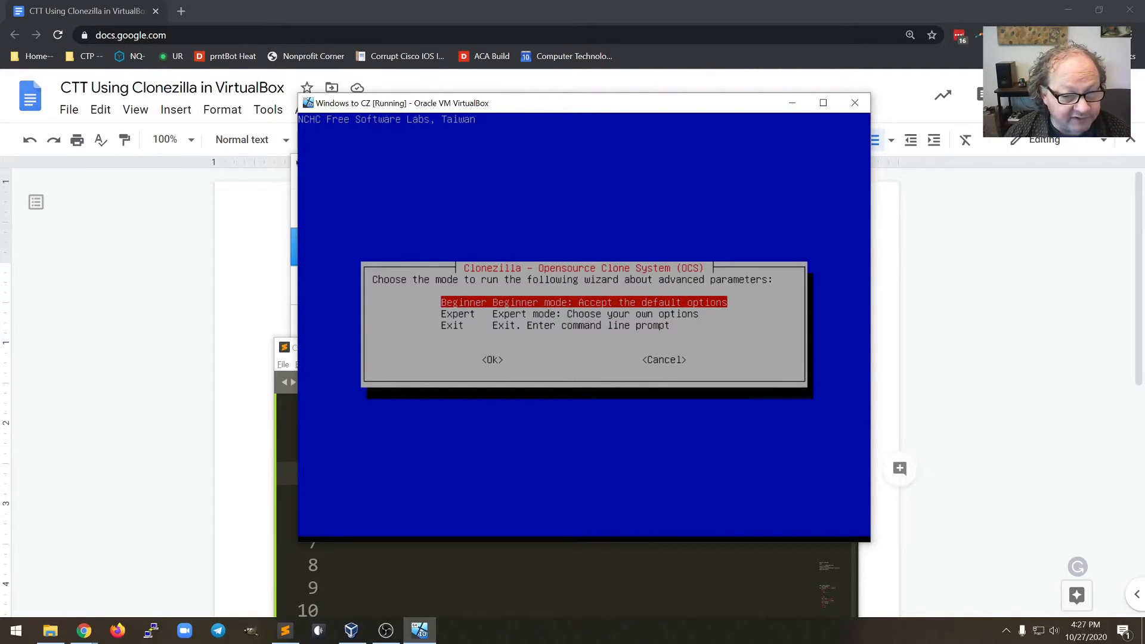
Start the Beginner wizard and select savedisk mode to save the local disk as an image
{"action": "key", "text": "Return"}
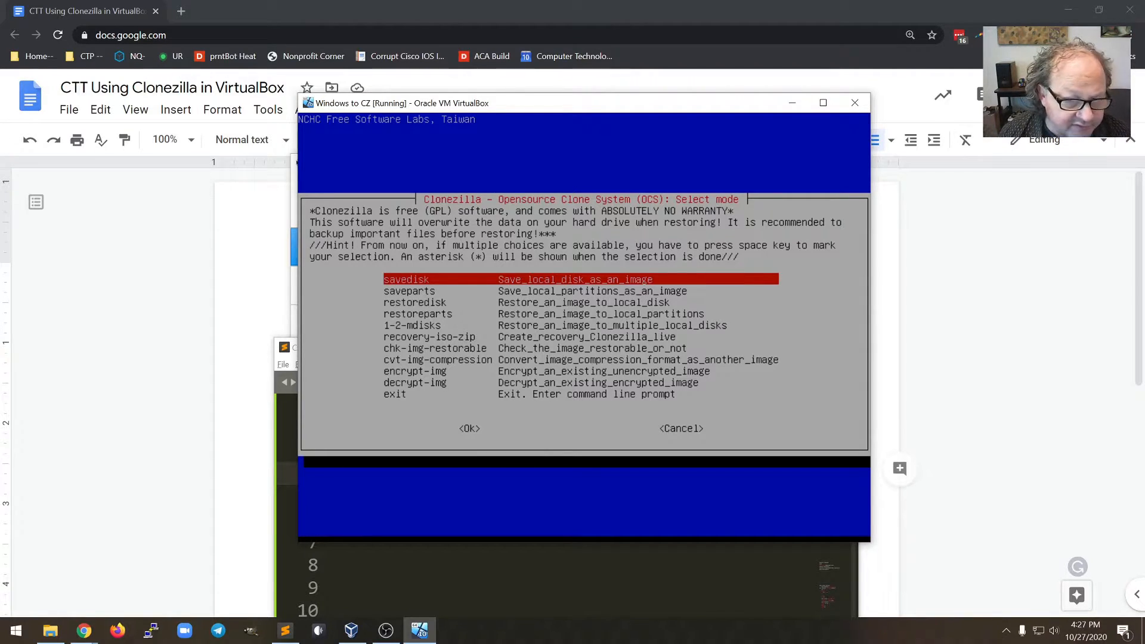
{"action": "key", "text": "Down"}
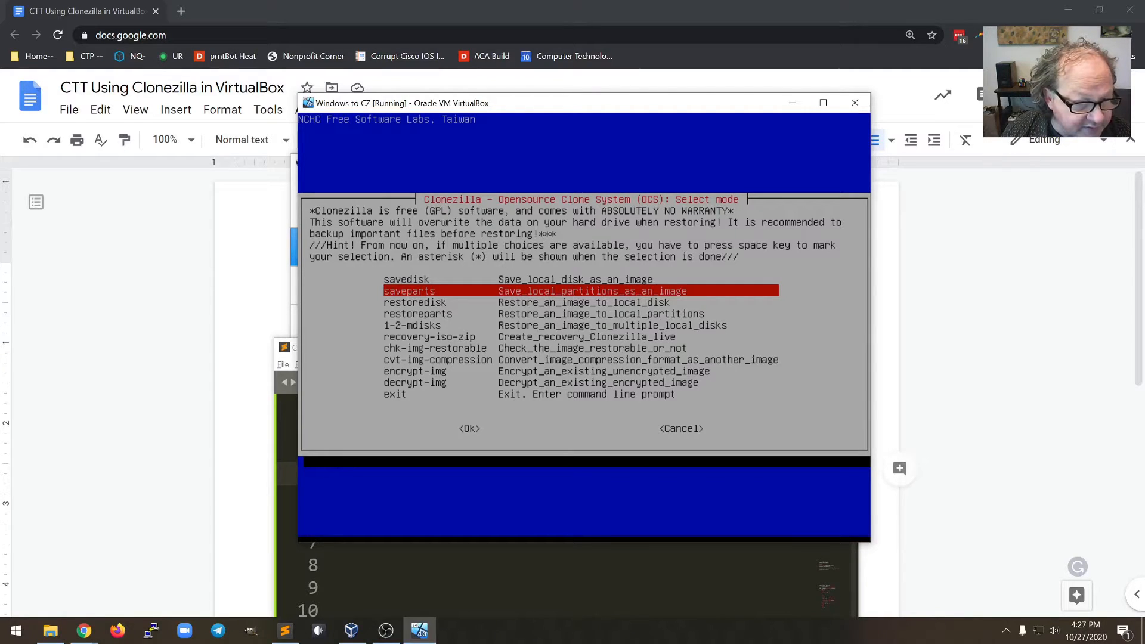
{"action": "key", "text": "Down"}
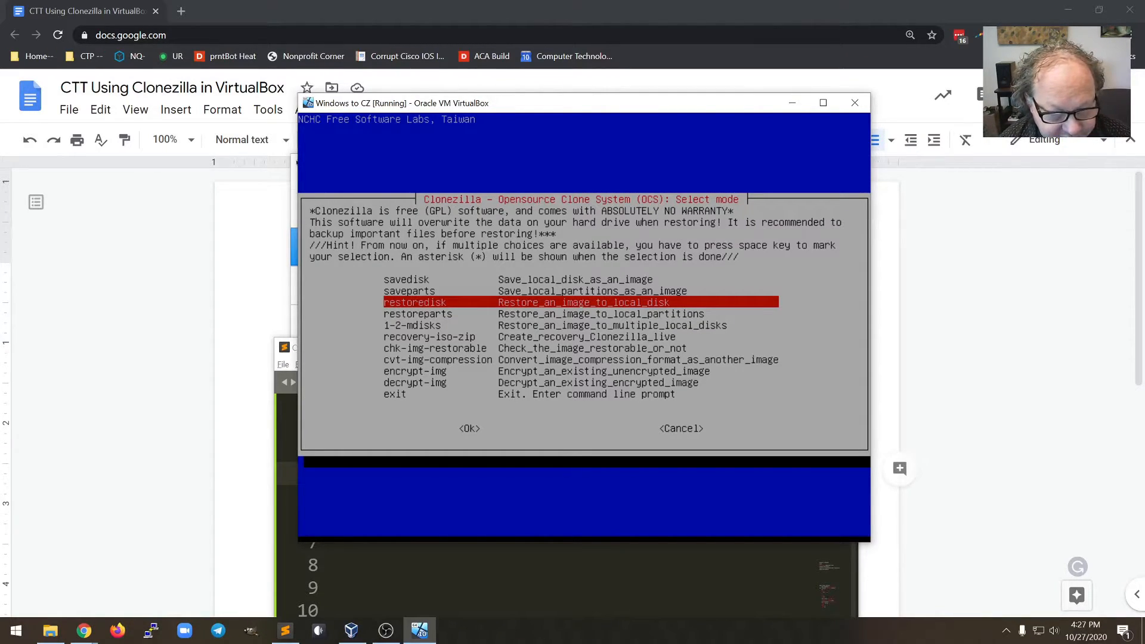
{"action": "key", "text": "Up"}
{"action": "key", "text": "Up"}
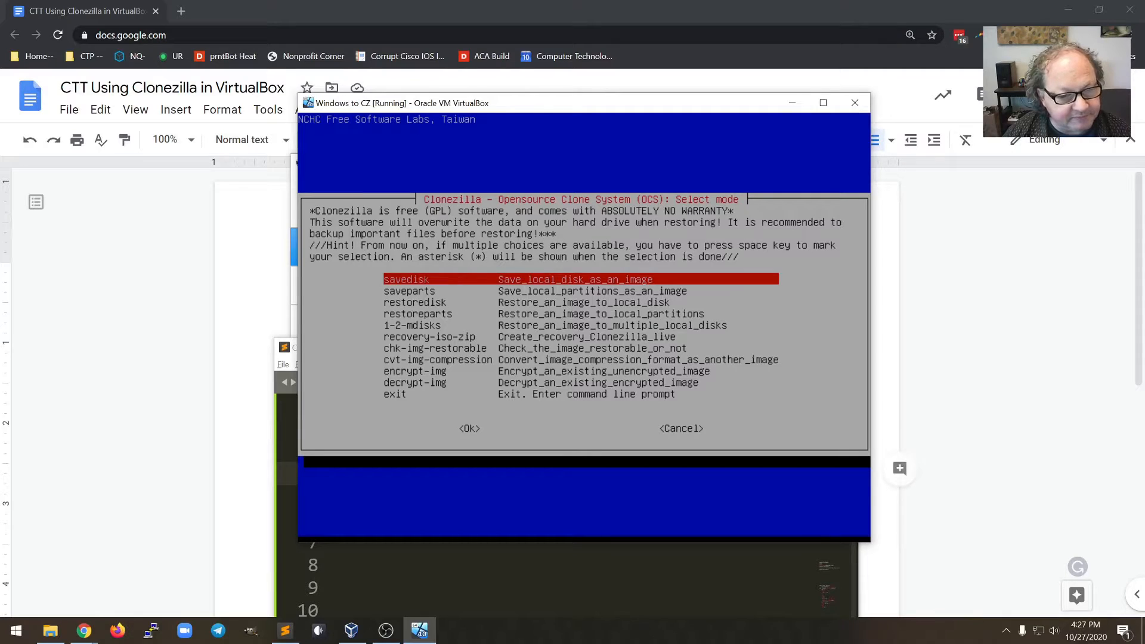
{"action": "key", "text": "Return"}
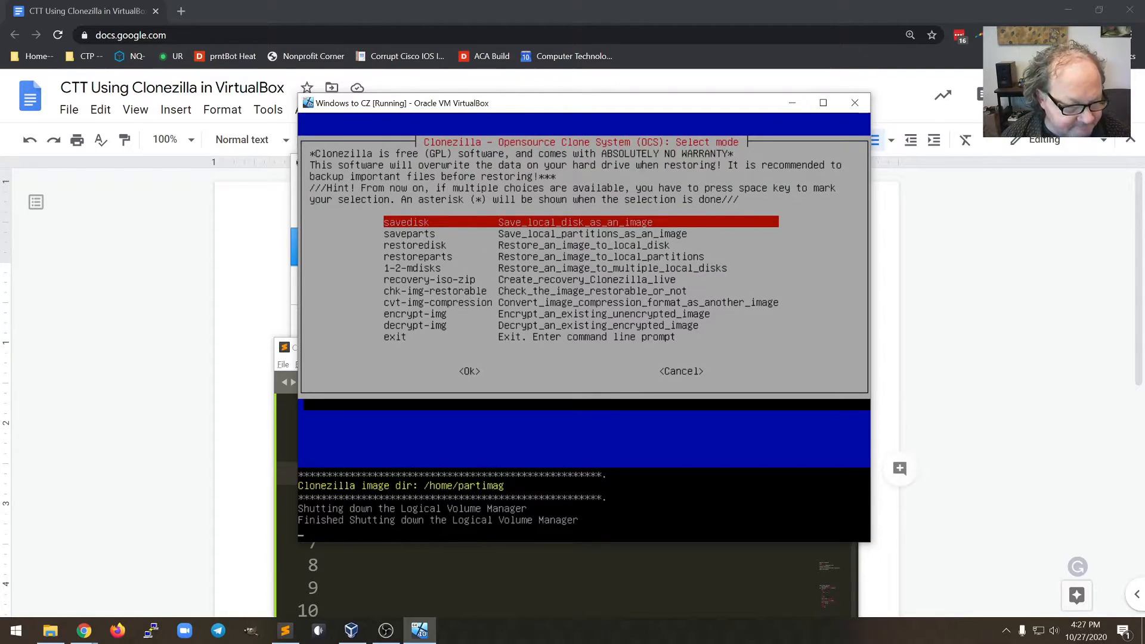
{"action": "key", "text": "Return"}
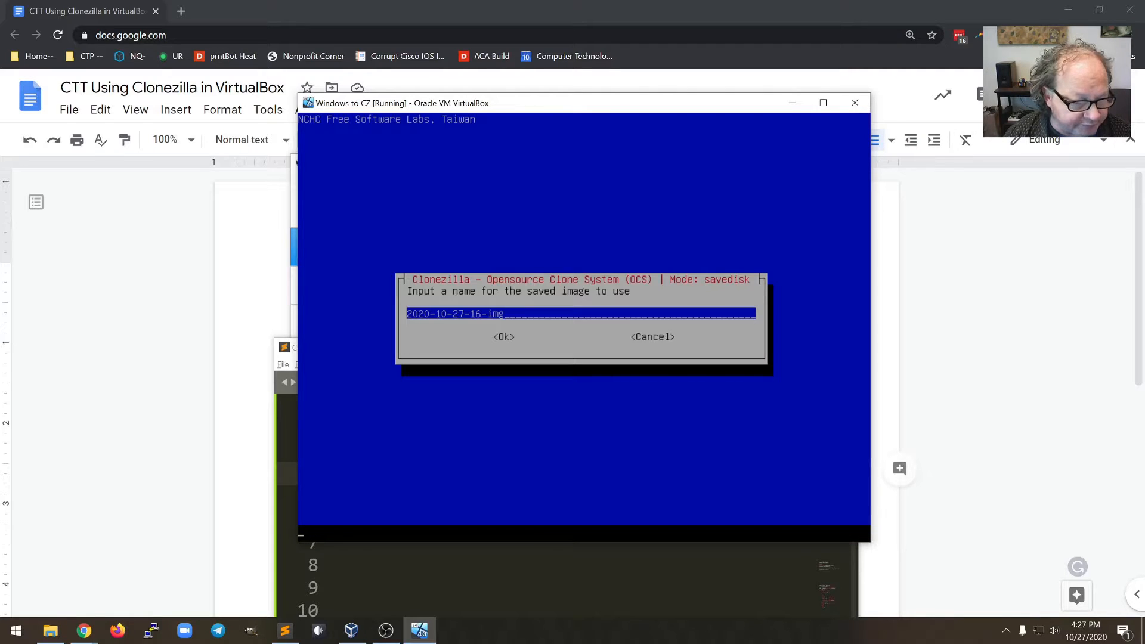
{"action": "key", "text": "Return"}
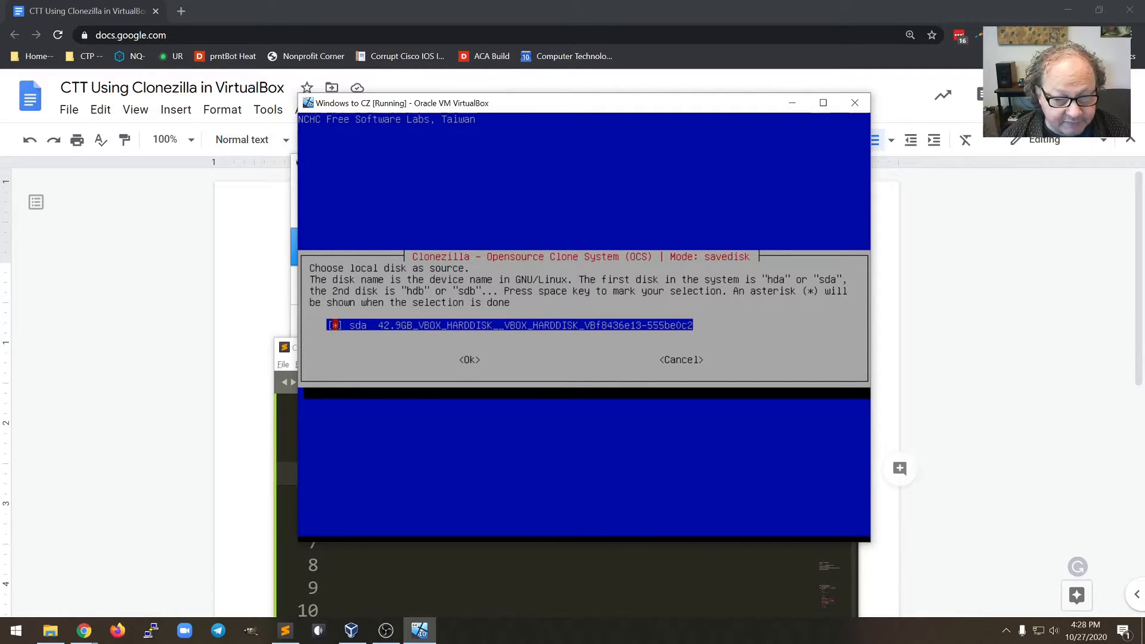
{"action": "key", "text": "Tab"}
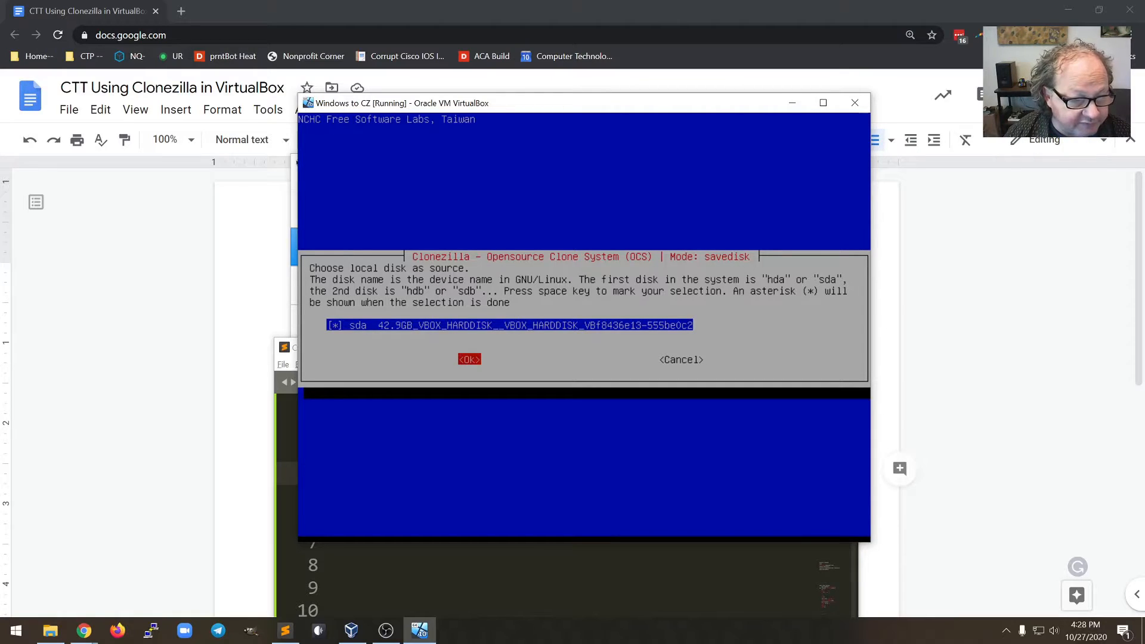
{"action": "key", "text": "Return"}
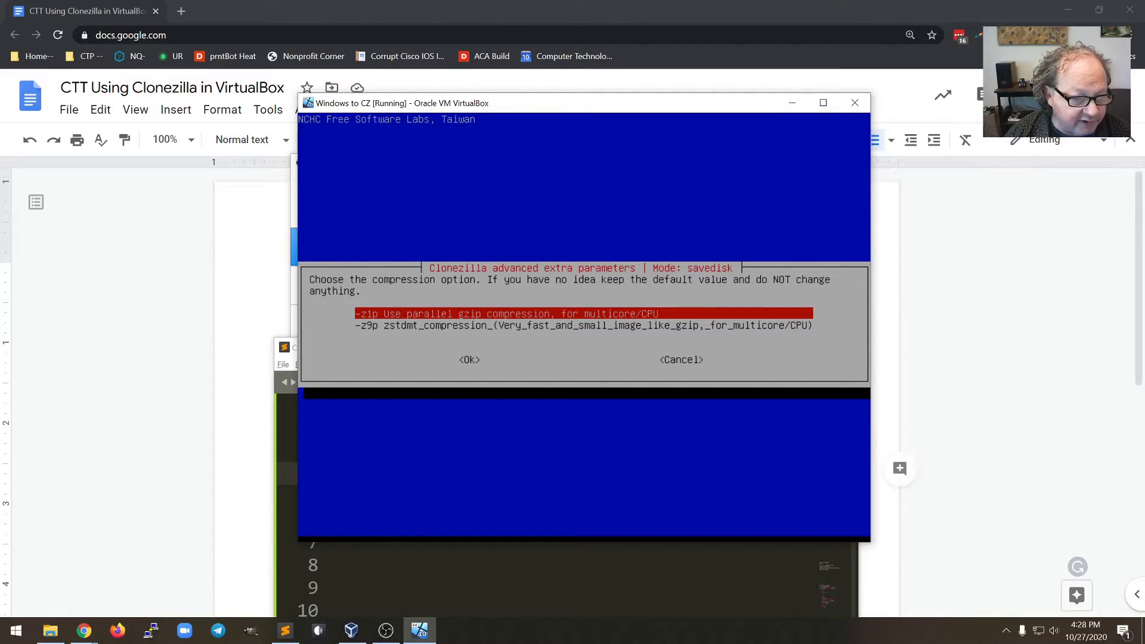
Keep -z1p compression, skip the file system and image checks, and choose no encryption
{"action": "key", "text": "Return"}
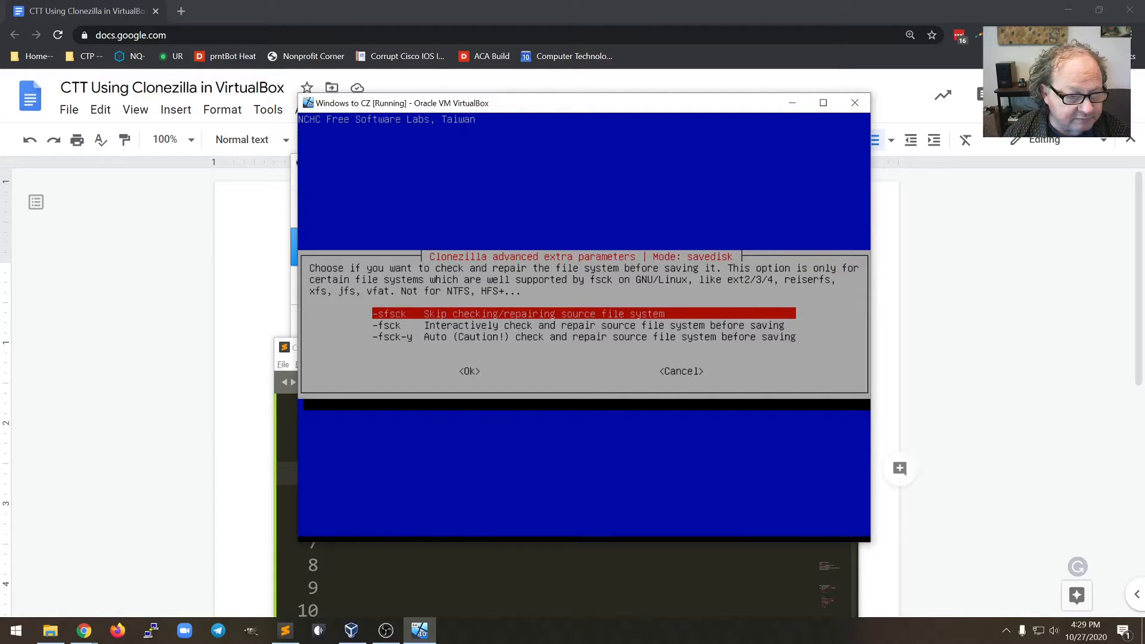
{"action": "key", "text": "Return"}
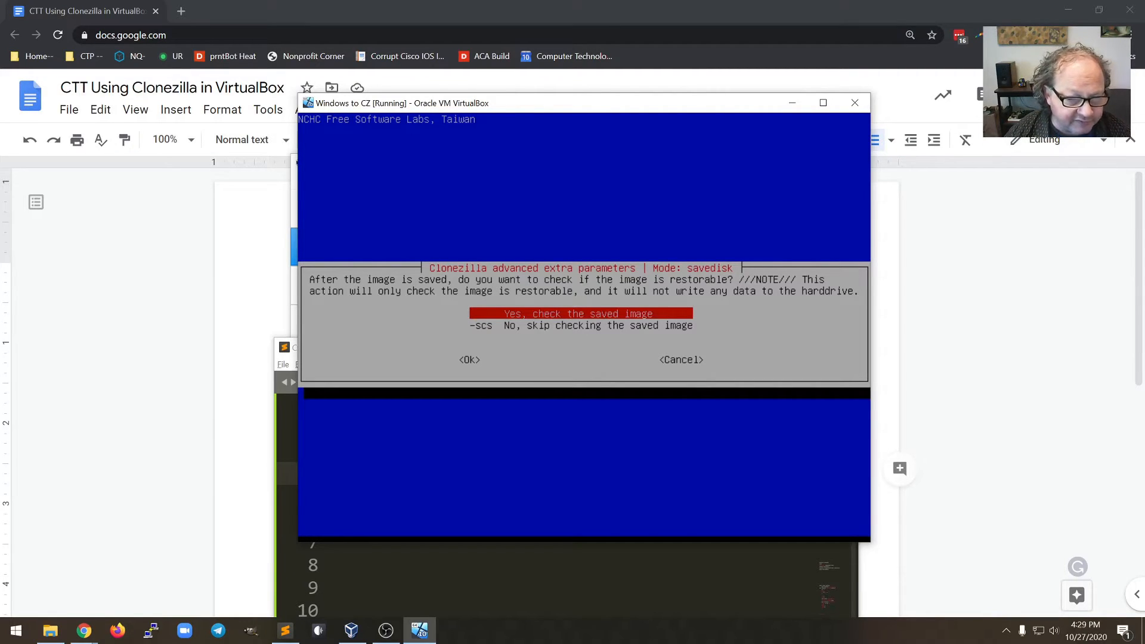
{"action": "key", "text": "Down"}
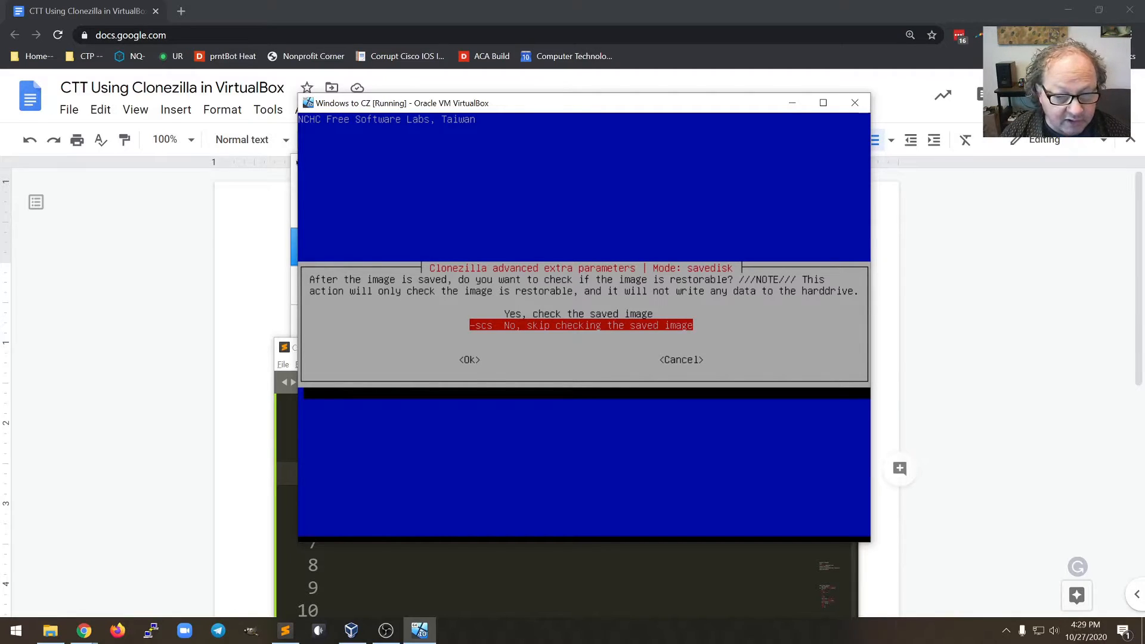
{"action": "key", "text": "Return"}
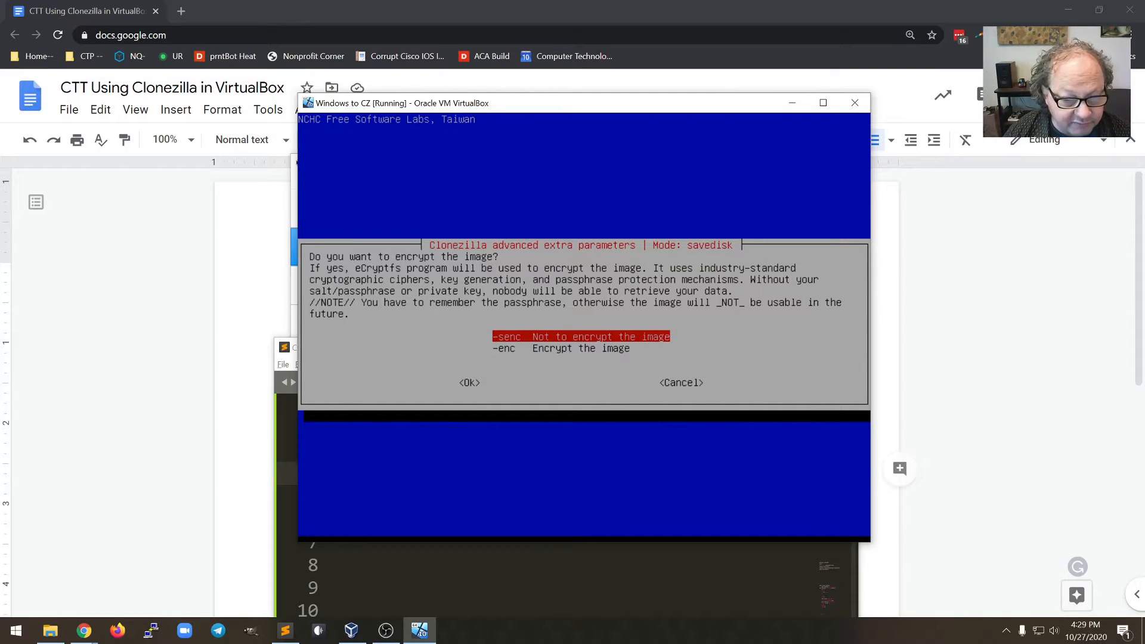
{"action": "key", "text": "Return"}
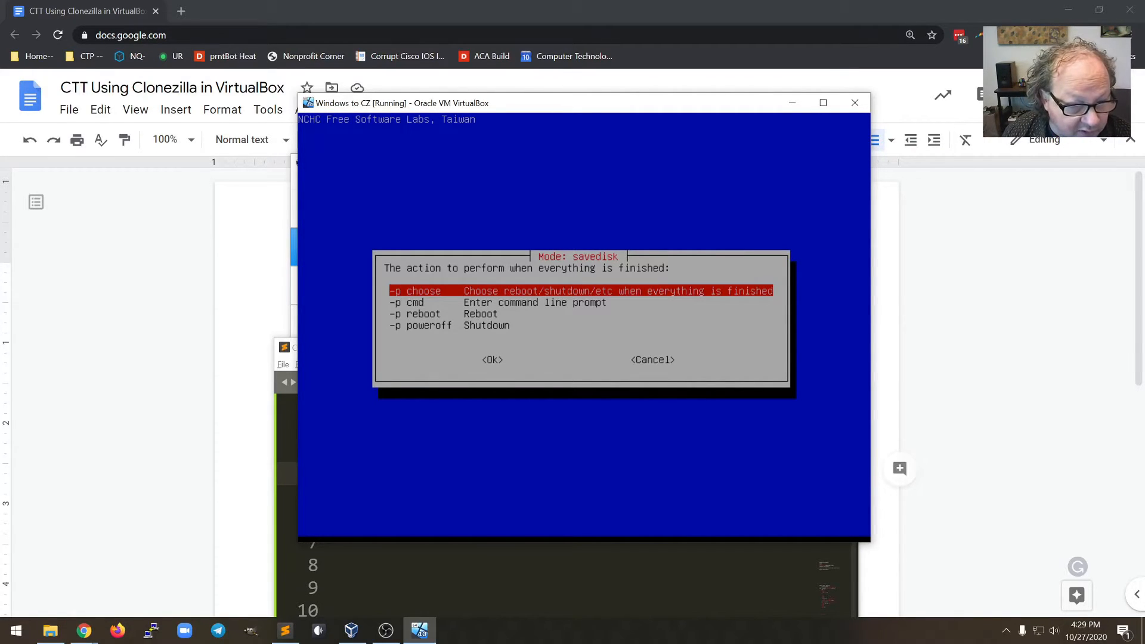
Choose '-p poweroff' so the machine shuts down after saving
{"action": "key", "text": "Down"}
{"action": "key", "text": "Down"}
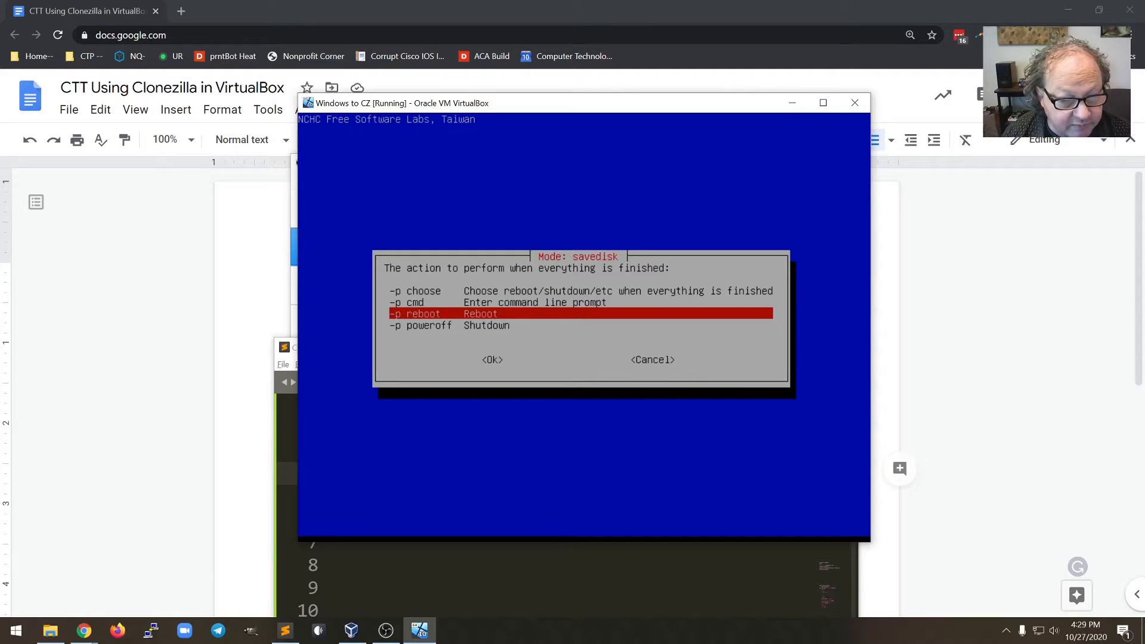
{"action": "key", "text": "Down"}
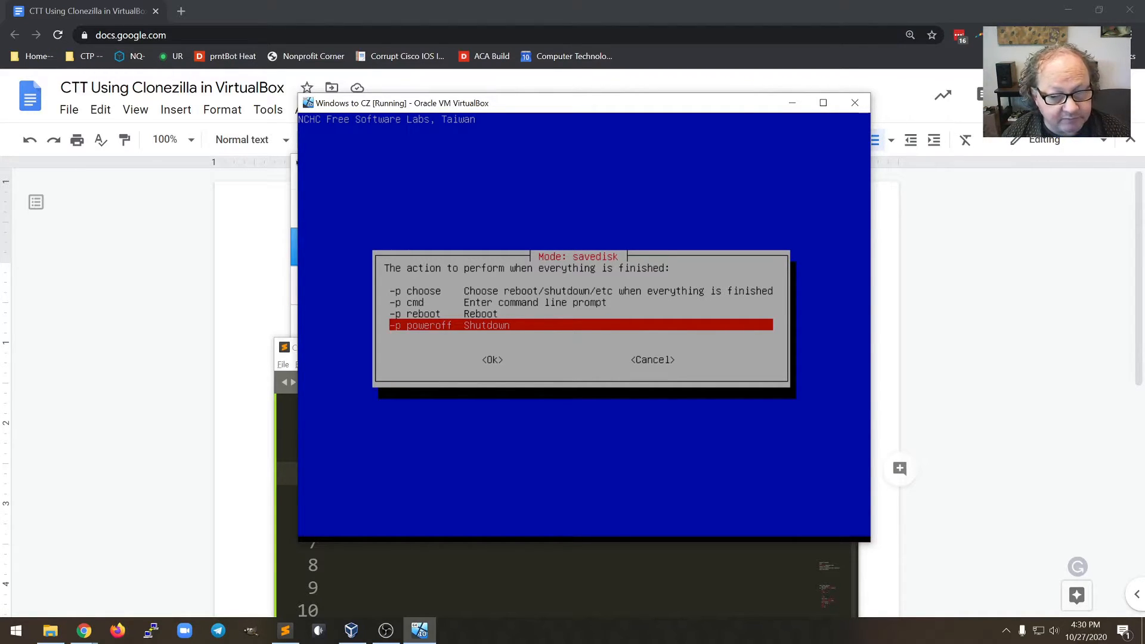
{"action": "key", "text": "Return"}
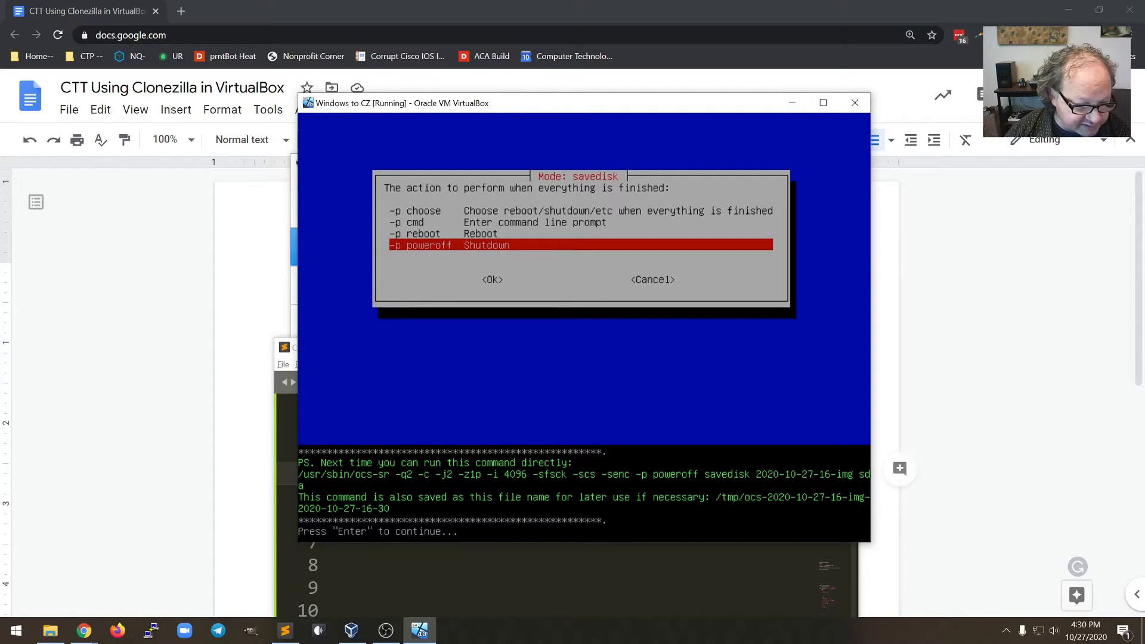
Continue past the command summary and answer y to save both partitions as the image
{"action": "key", "text": "Return"}
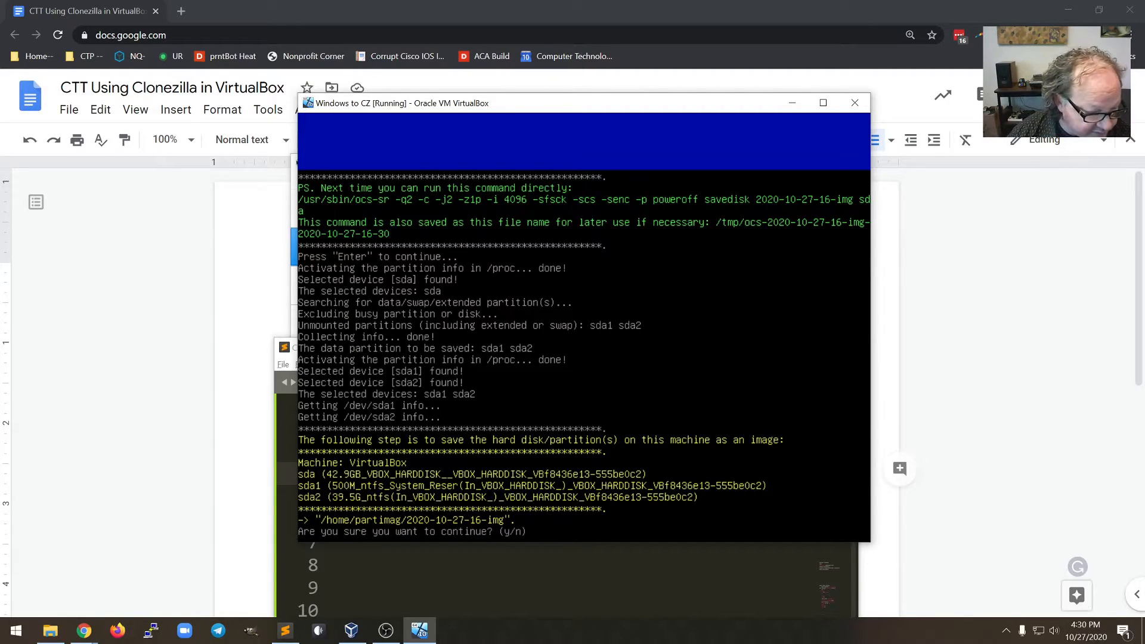
{"action": "type", "text": "y"}
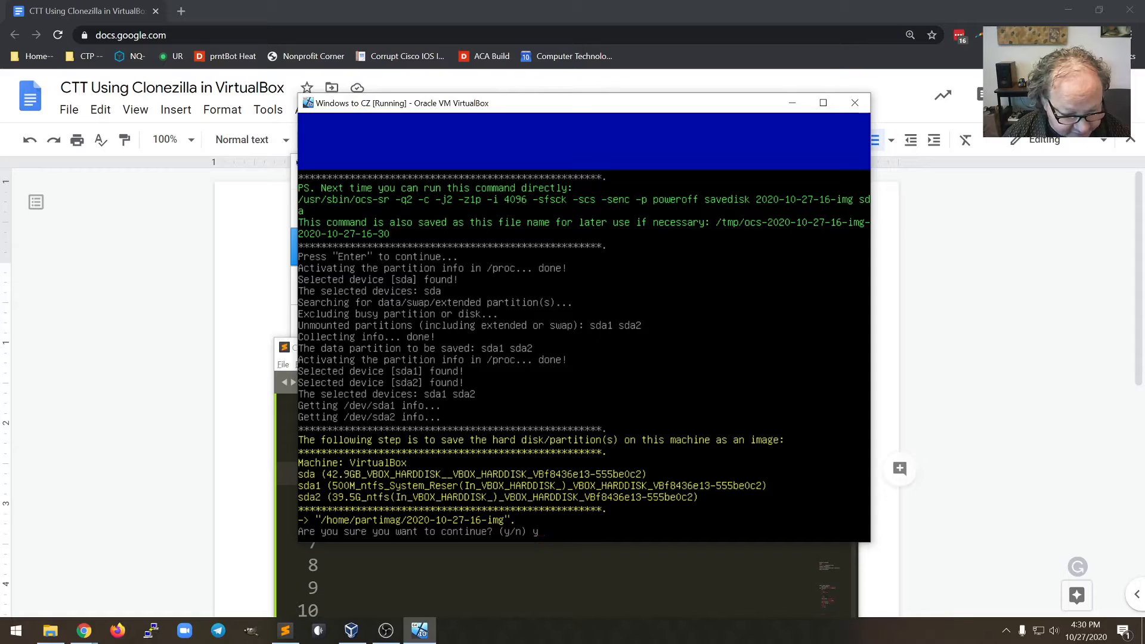
{"action": "key", "text": "Return"}
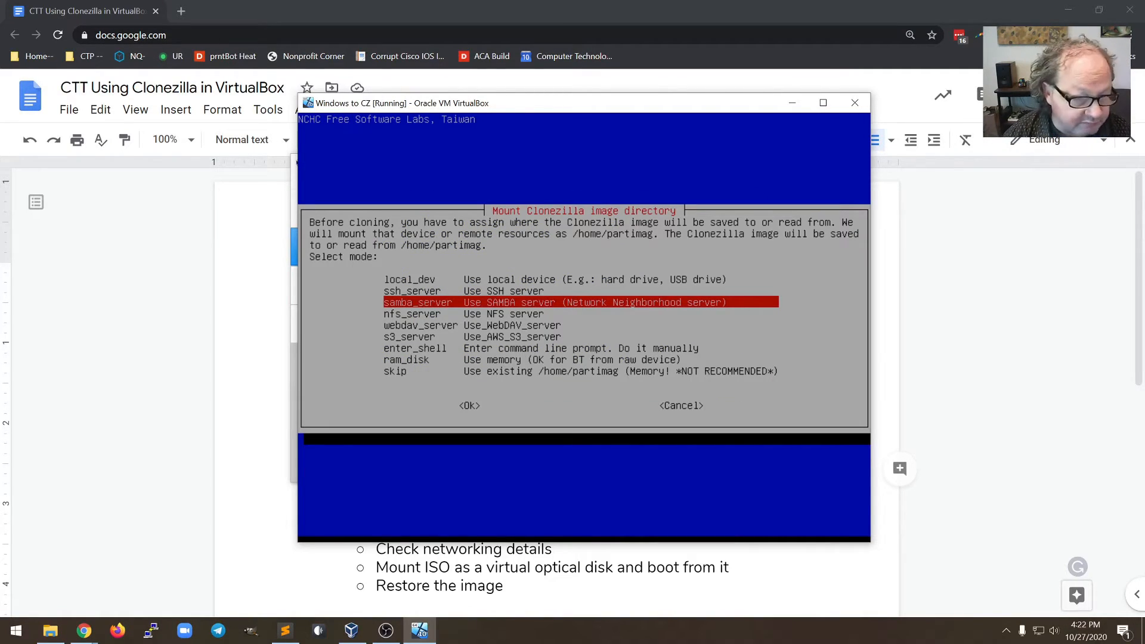
Choose samba_server, change the server address ending to 0.196, and leave the domain blank
{"action": "key", "text": "Return"}
{"action": "key", "text": "BackSpace"}
{"action": "key", "text": "BackSpace"}
{"action": "key", "text": "BackSpace"}
{"action": "type", "text": "0.196"}
{"action": "key", "text": "Return"}
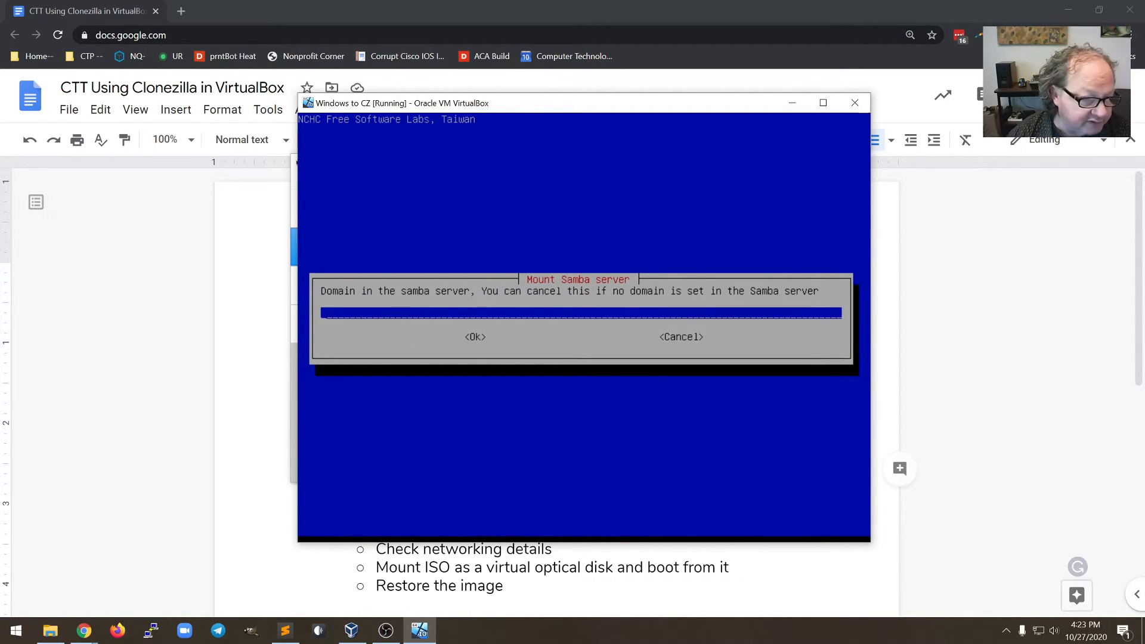
{"action": "key", "text": "Return"}
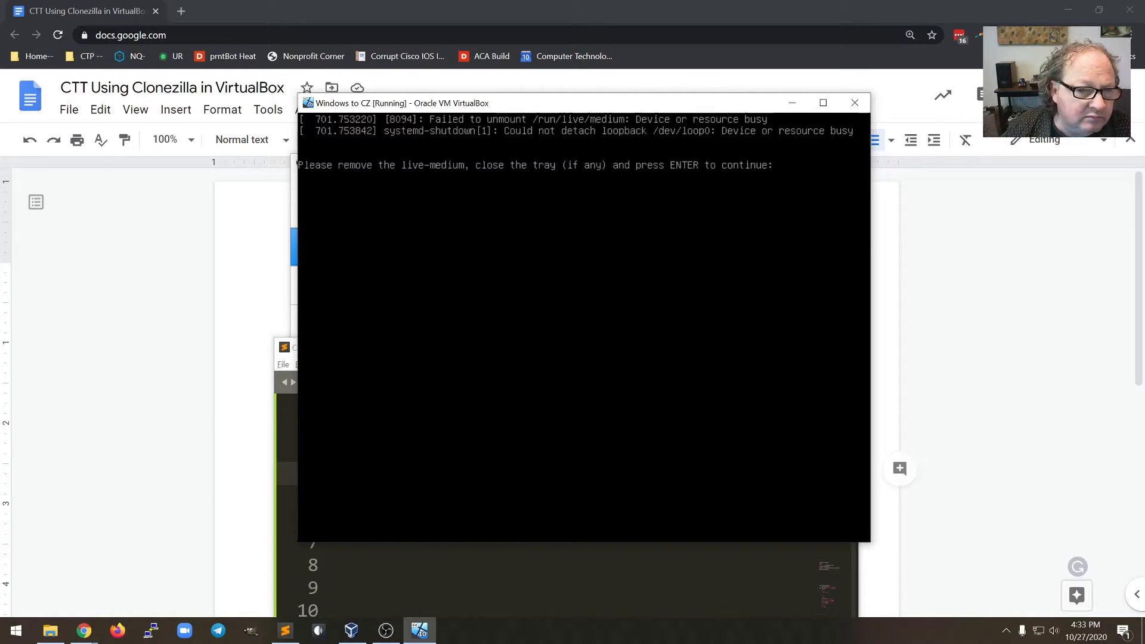
Confirm the remove-live-medium prompt so the Windows to CZ machine powers off
{"action": "key", "text": "Return"}
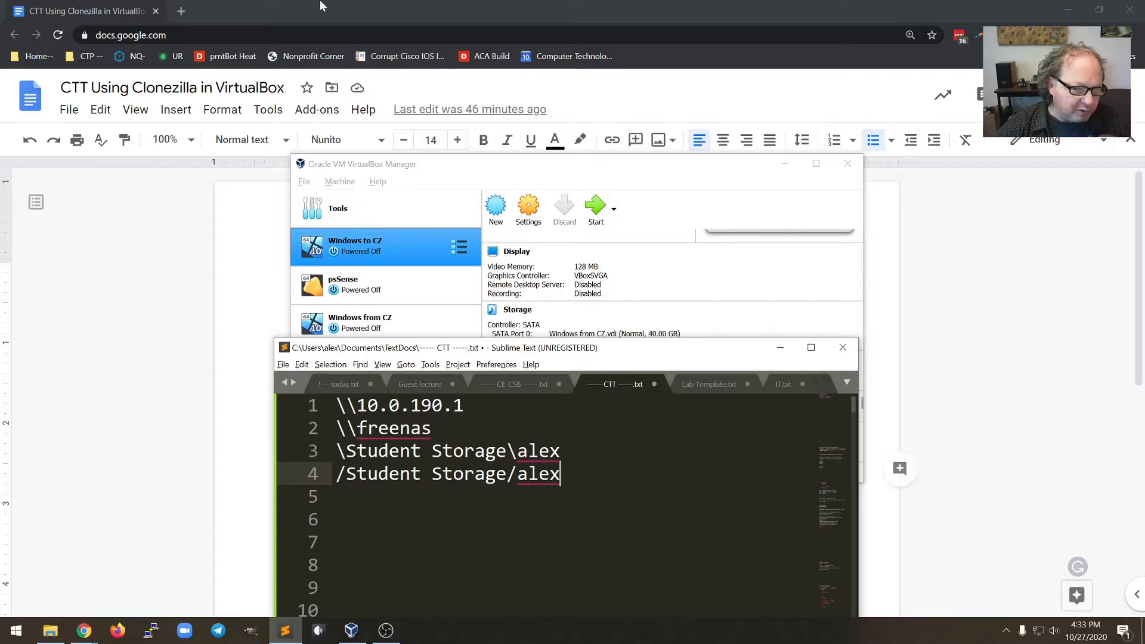
Bring VirtualBox Manager forward and select the Windows from CZ machine
{"action": "left_click", "coordinate": [365, 242]}
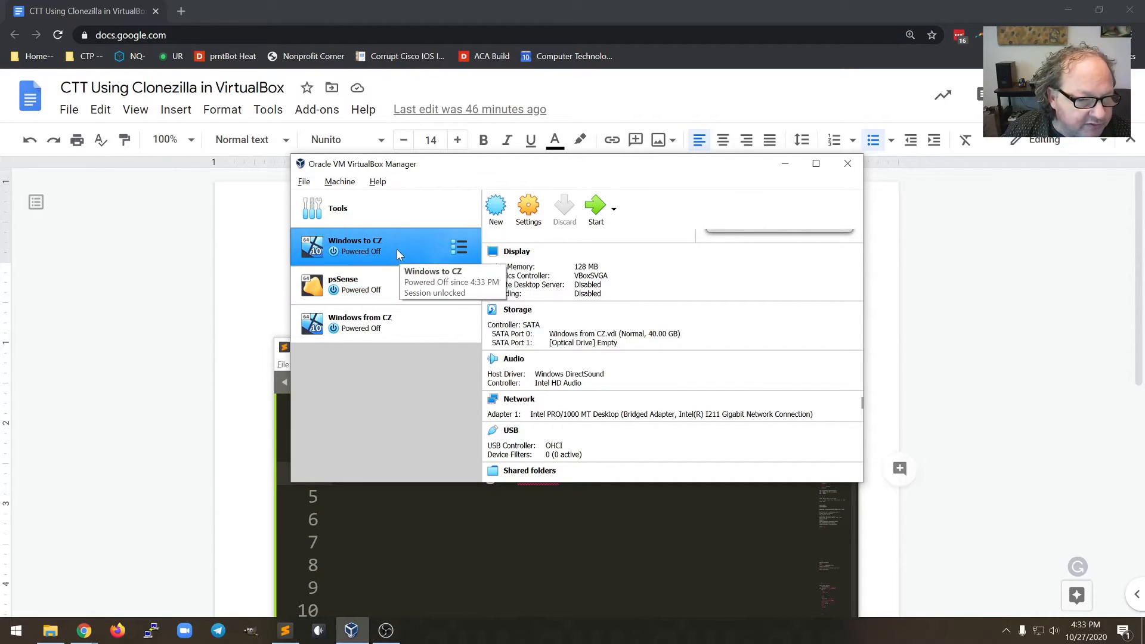
{"action": "left_click", "coordinate": [398, 329]}
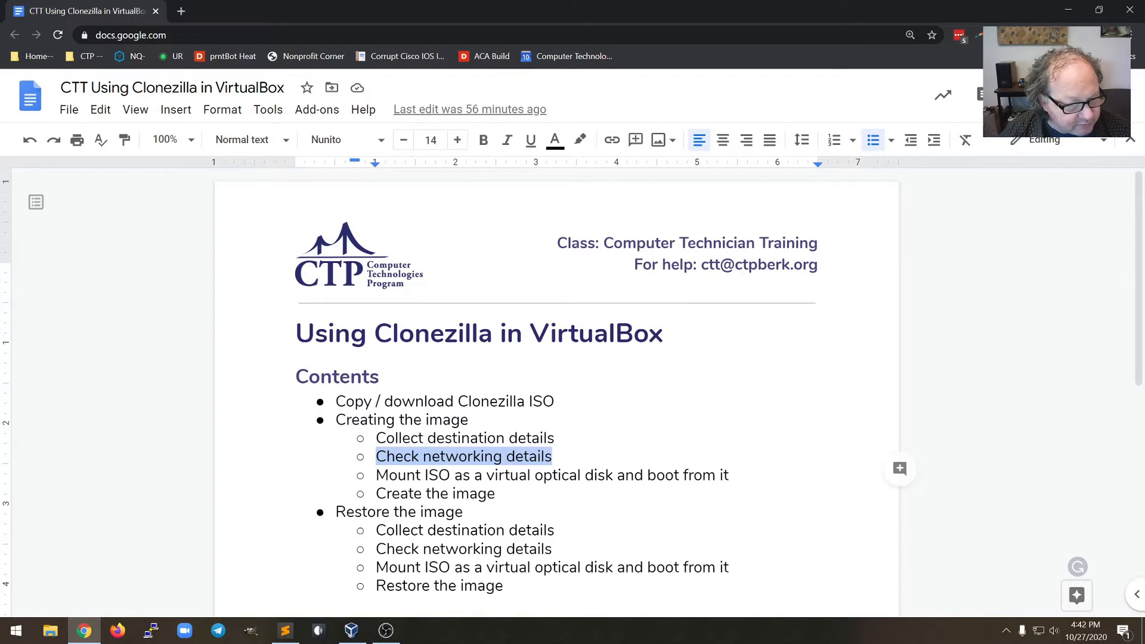
{"action": "left_click", "coordinate": [533, 530]}
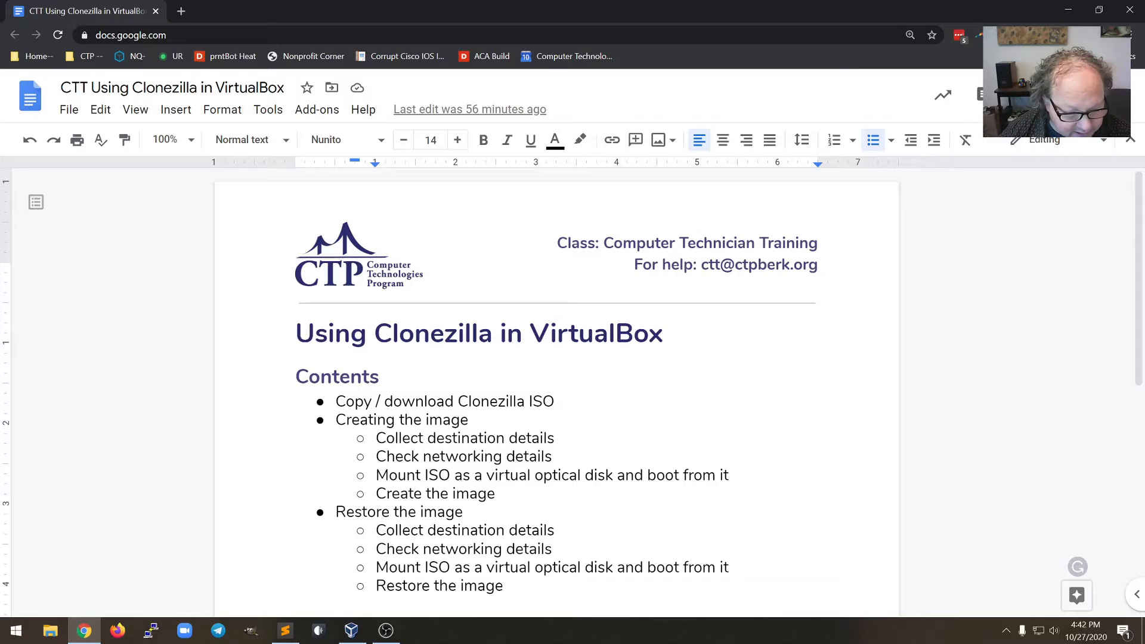
{"action": "left_click", "coordinate": [463, 511]}
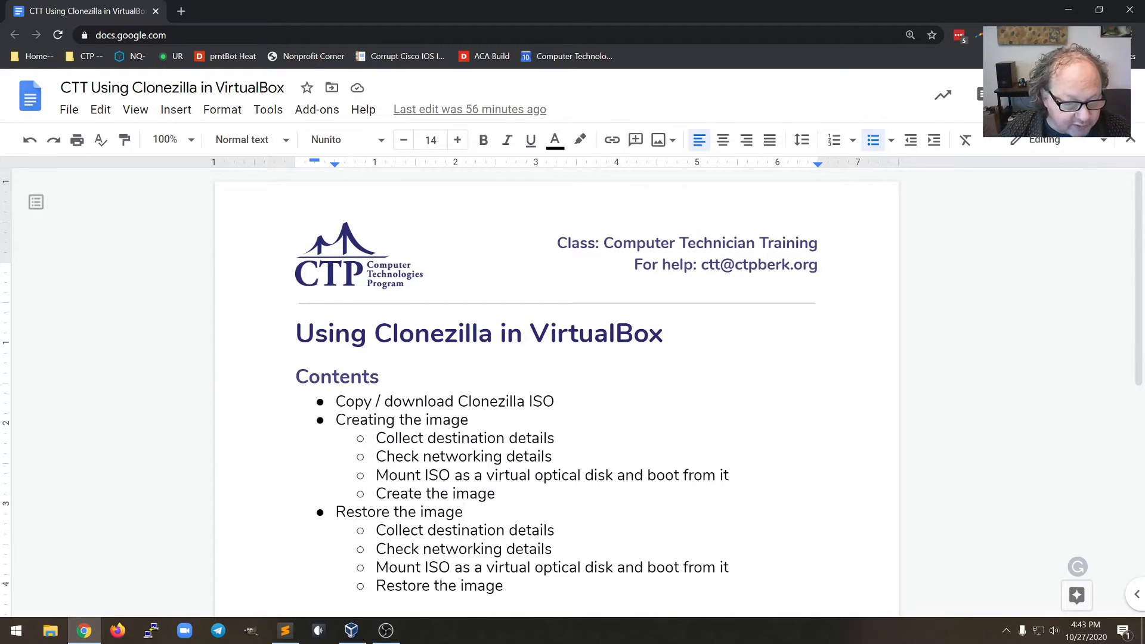
{"action": "left_click", "coordinate": [295, 636]}
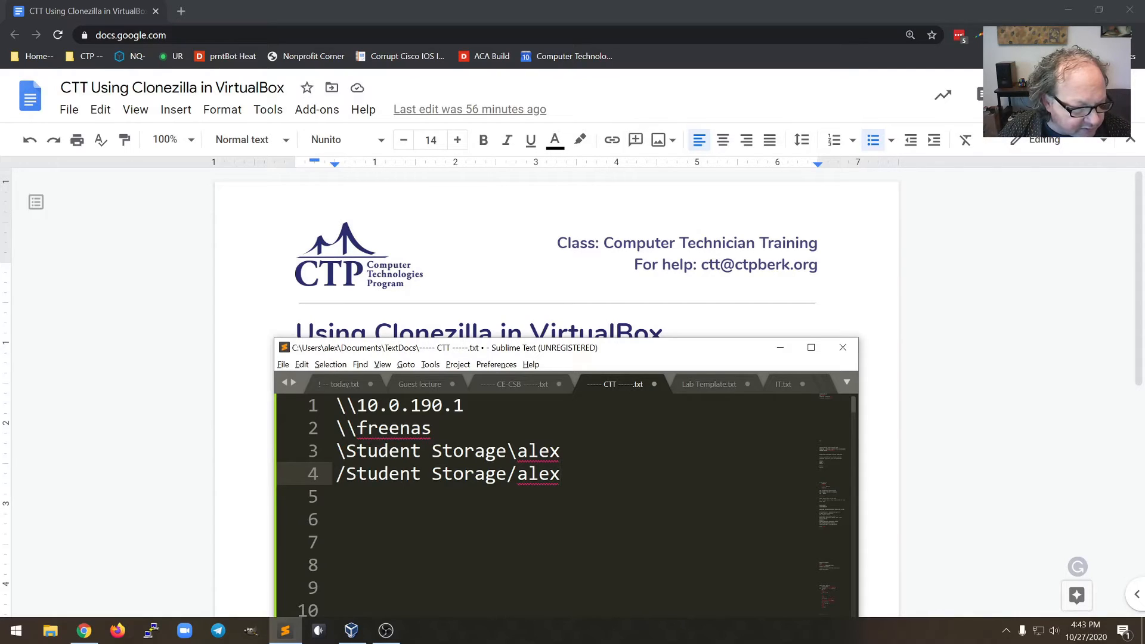
{"action": "key", "text": "alt+Tab"}
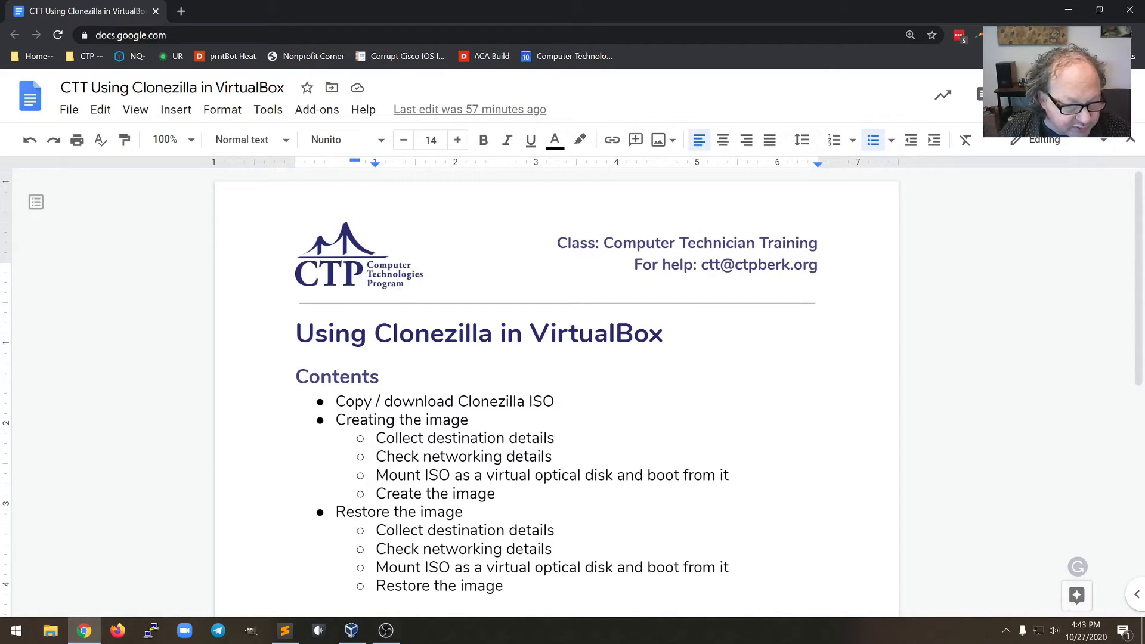
Bring VirtualBox Manager in front of the Google Docs guide from the taskbar
{"action": "left_click", "coordinate": [351, 631]}
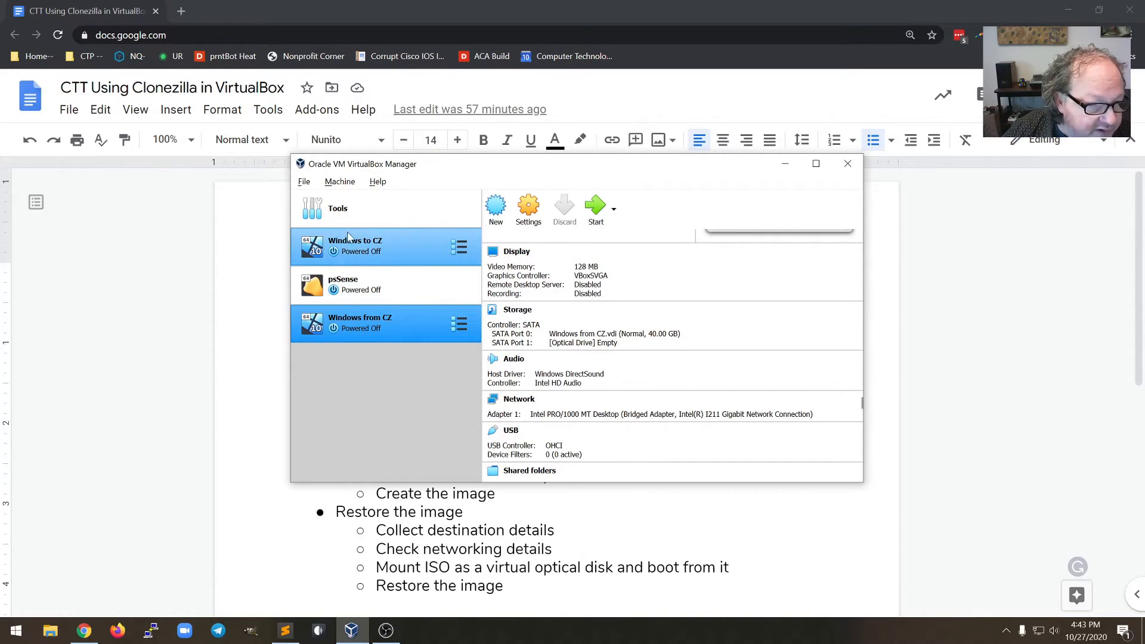
{"action": "left_click", "coordinate": [367, 253]}
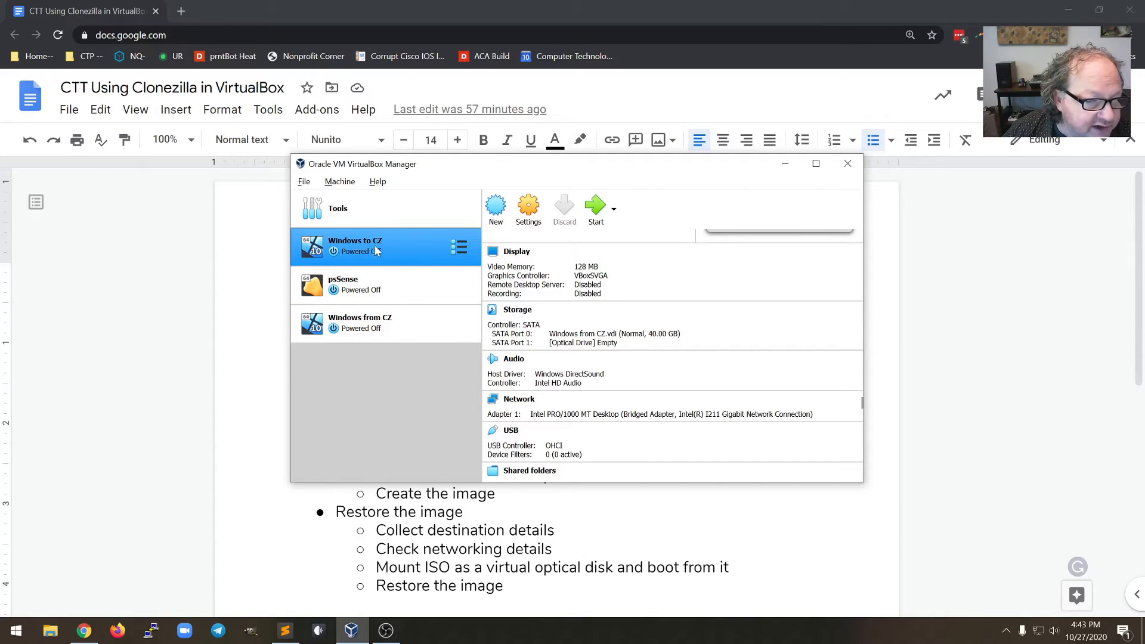
{"action": "left_click", "coordinate": [377, 328]}
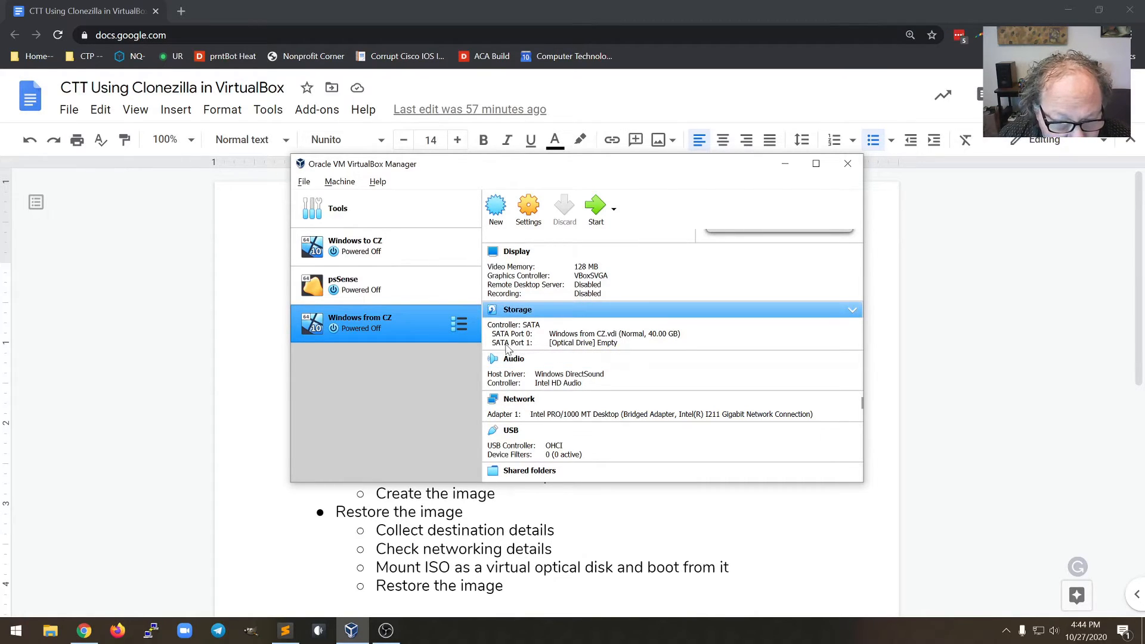
Mount clonezilla-live-2.6.7-28-amd64.iso in Windows from CZ's empty optical drive, check boot order, save
{"action": "left_click", "coordinate": [536, 219]}
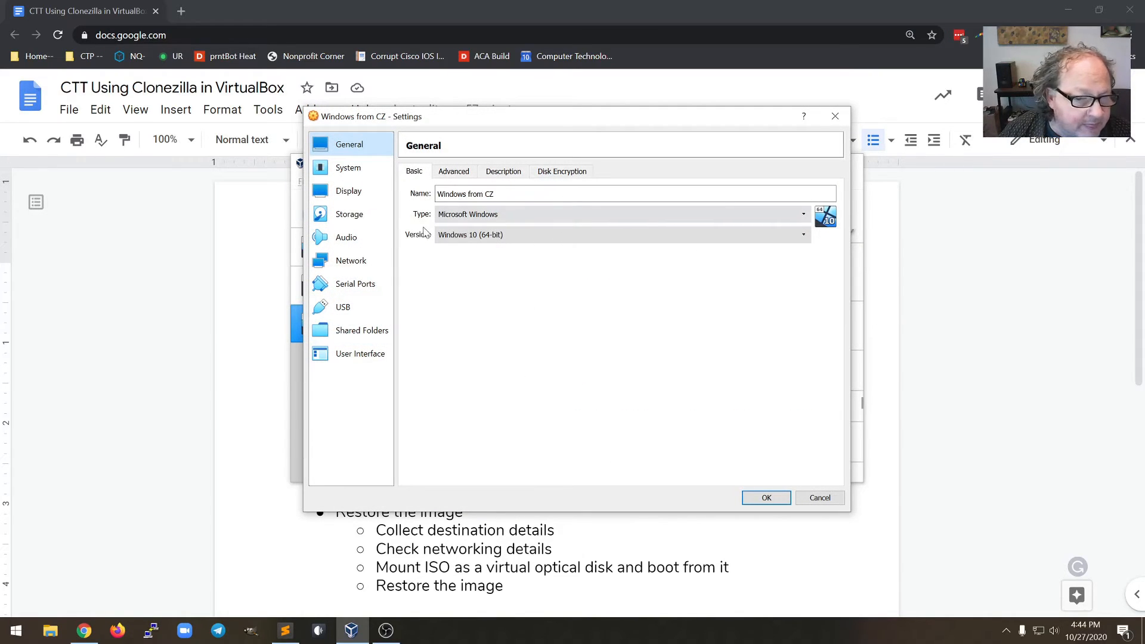
{"action": "left_click", "coordinate": [352, 216]}
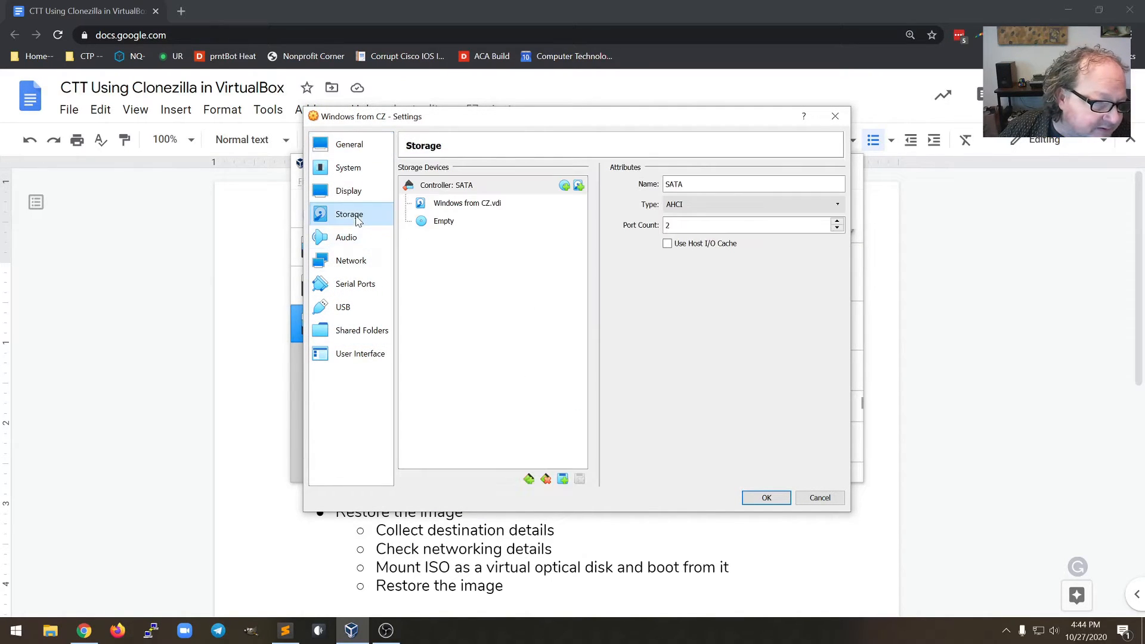
{"action": "left_click", "coordinate": [456, 223]}
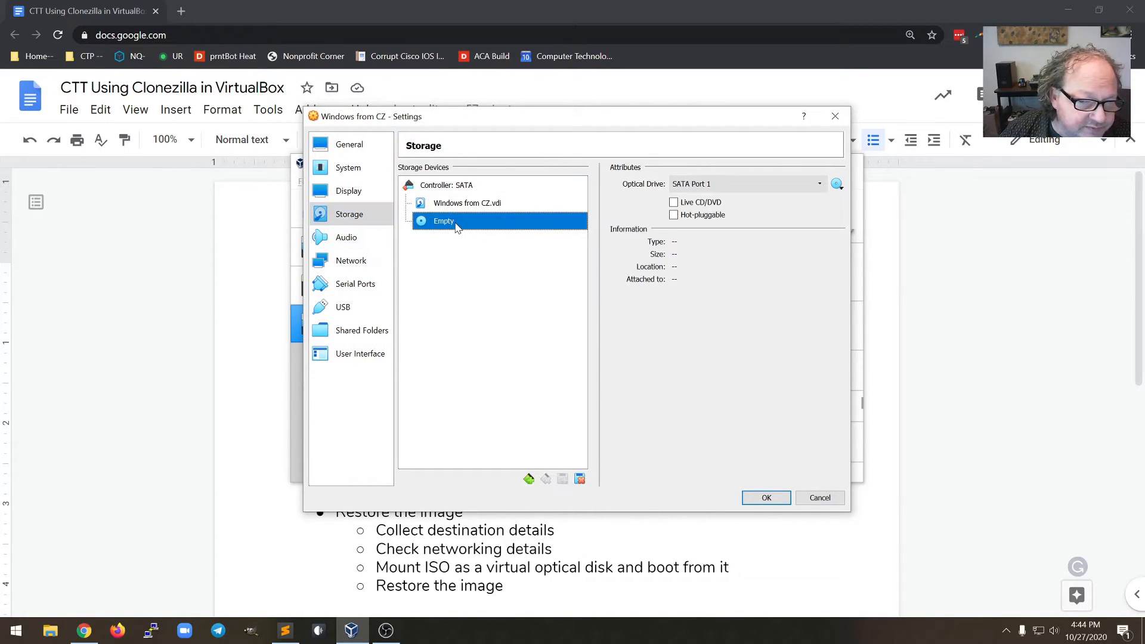
{"action": "left_click", "coordinate": [838, 185]}
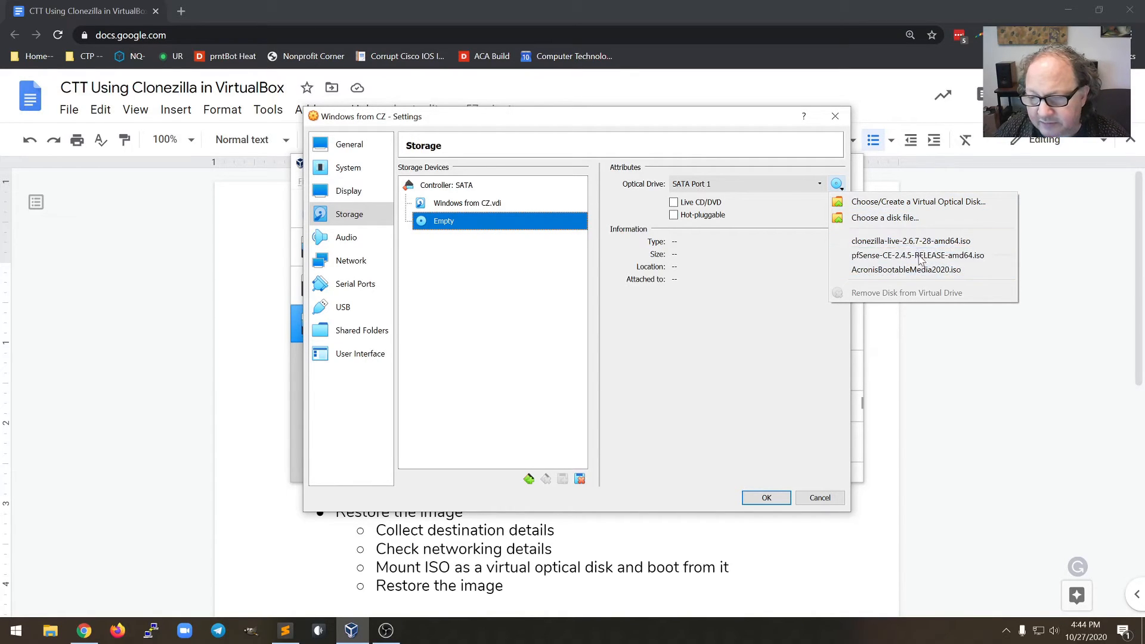
{"action": "left_click", "coordinate": [902, 203]}
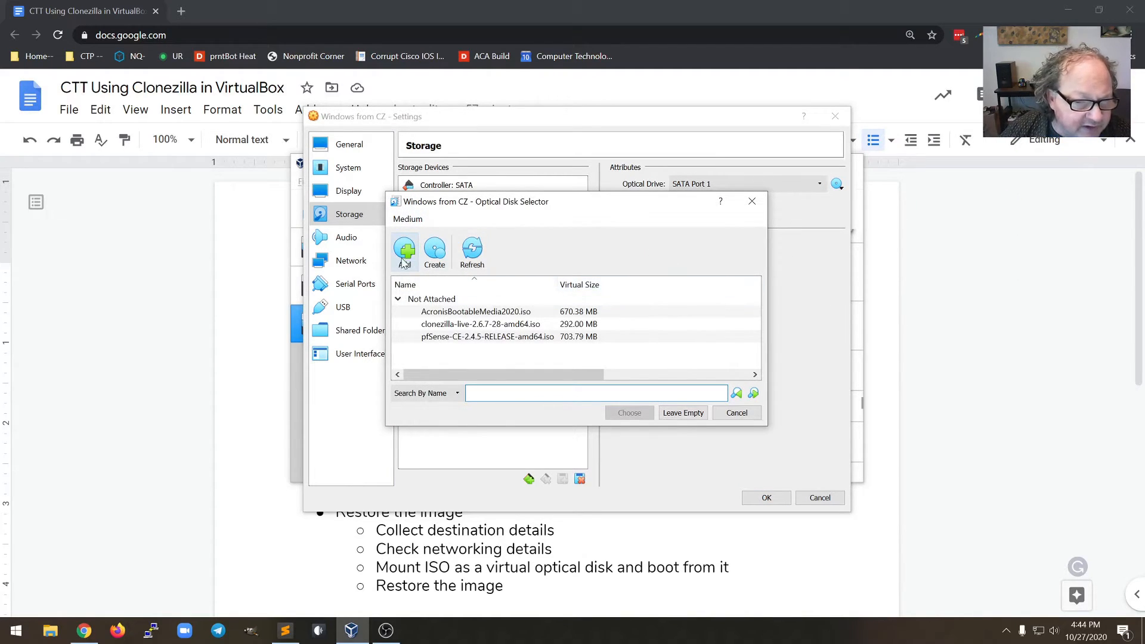
{"action": "left_click", "coordinate": [454, 325]}
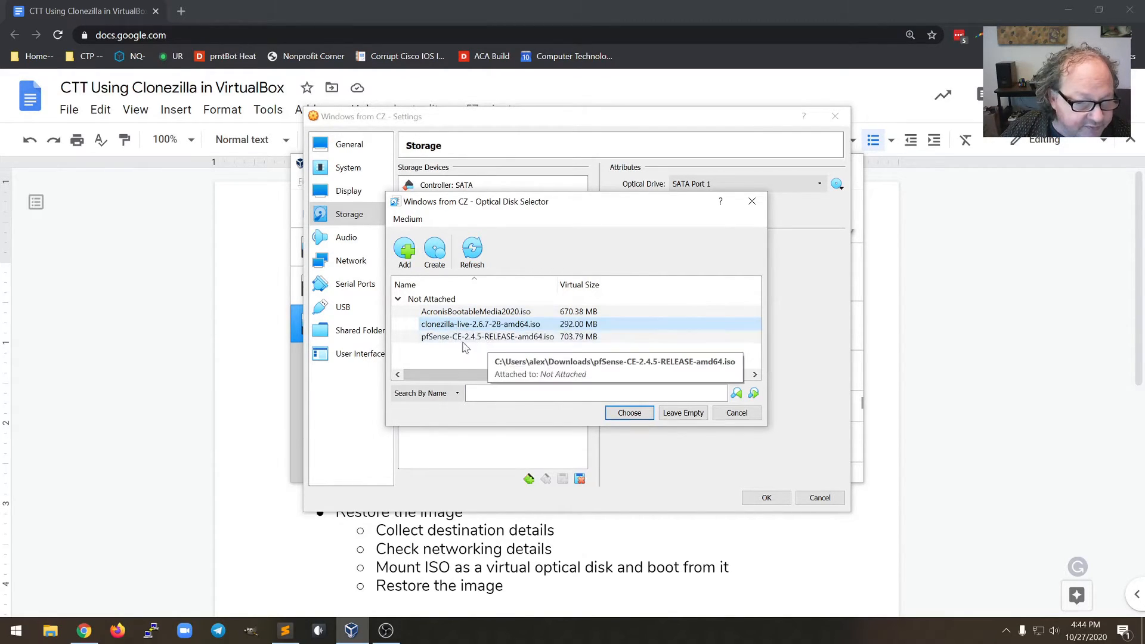
{"action": "left_click", "coordinate": [631, 415]}
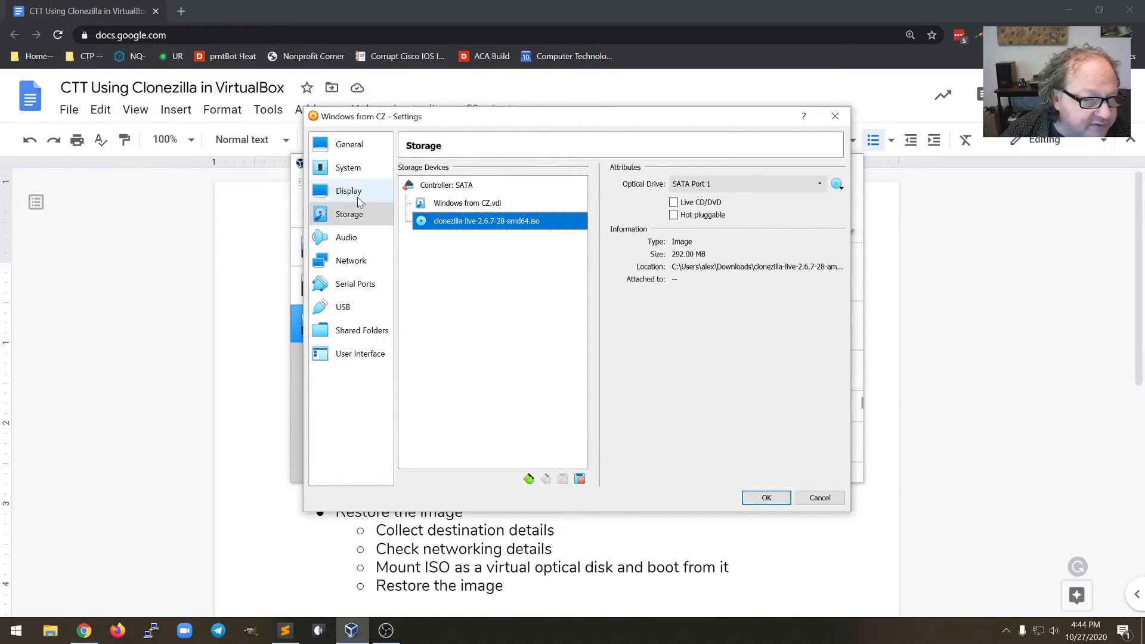
{"action": "left_click", "coordinate": [350, 167]}
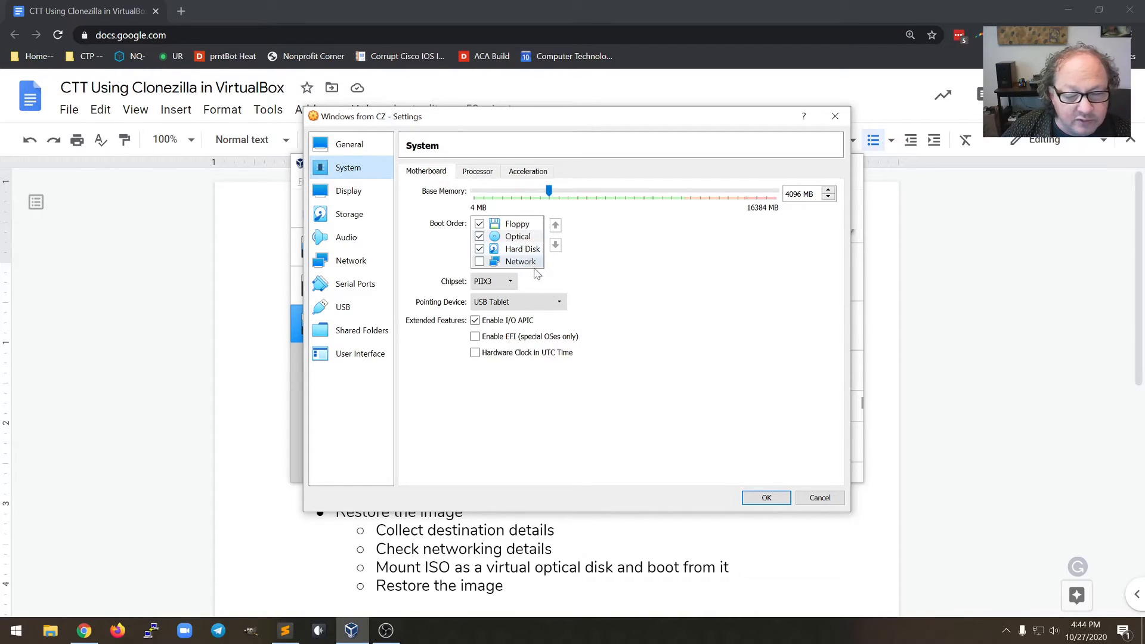
{"action": "left_click", "coordinate": [773, 502]}
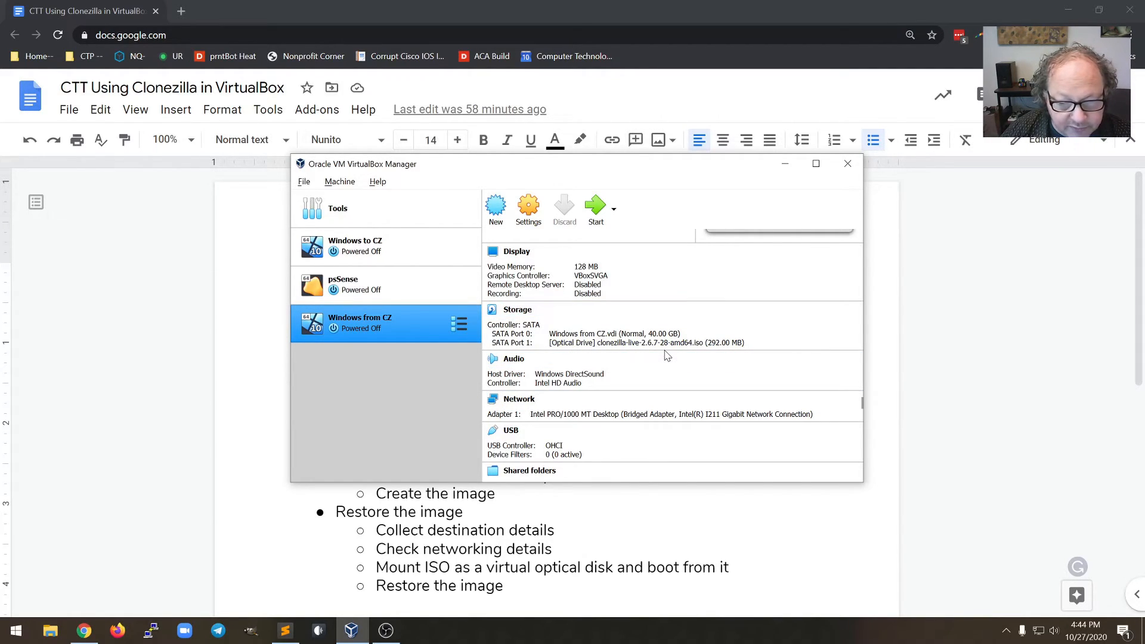
Start Windows from CZ and boot the default Clonezilla live entry
{"action": "left_click", "coordinate": [595, 206]}
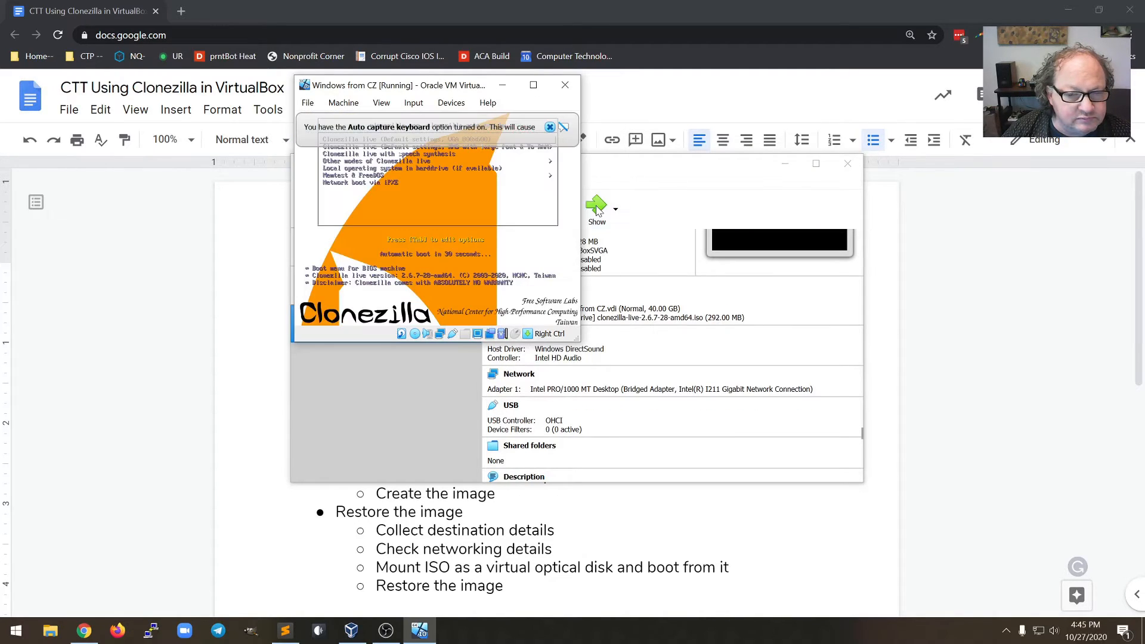
{"action": "left_click", "coordinate": [549, 128]}
{"action": "key", "text": "Return"}
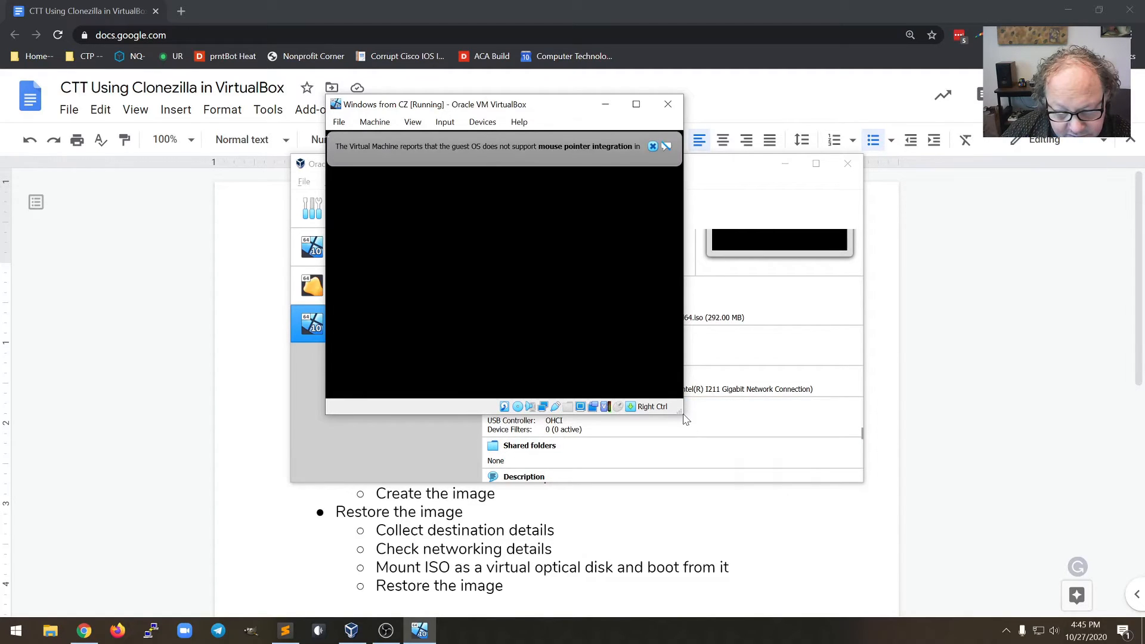
Enlarge the VM window and switch its display to Scaled Mode
{"action": "left_click_drag", "start_coordinate": [682, 414], "coordinate": [874, 541]}
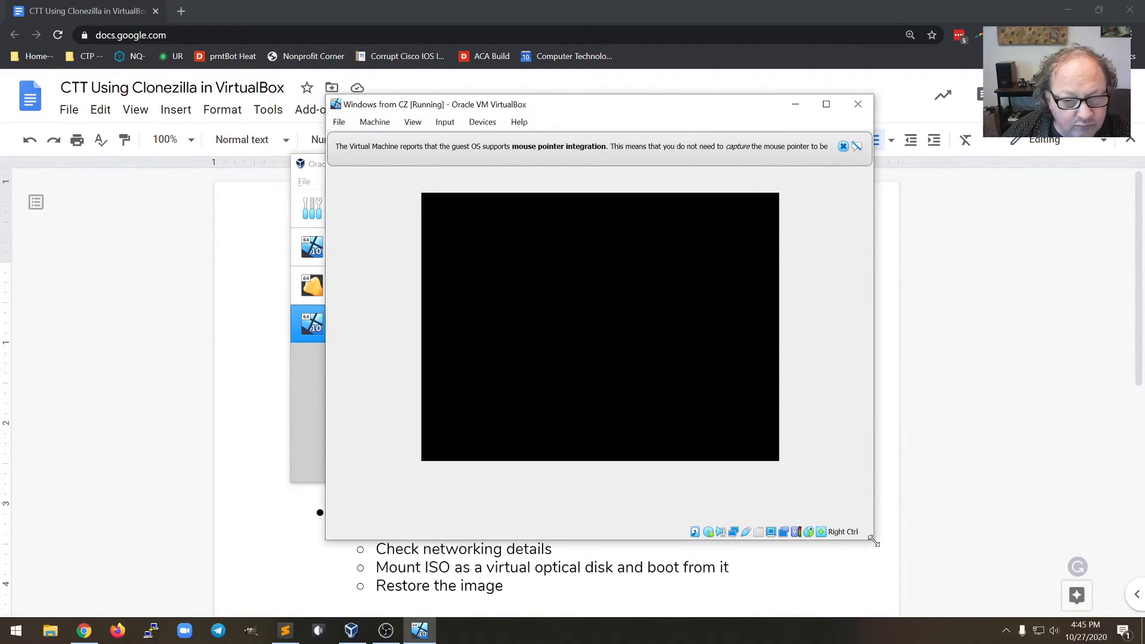
{"action": "left_click", "coordinate": [413, 122]}
{"action": "left_click", "coordinate": [450, 178]}
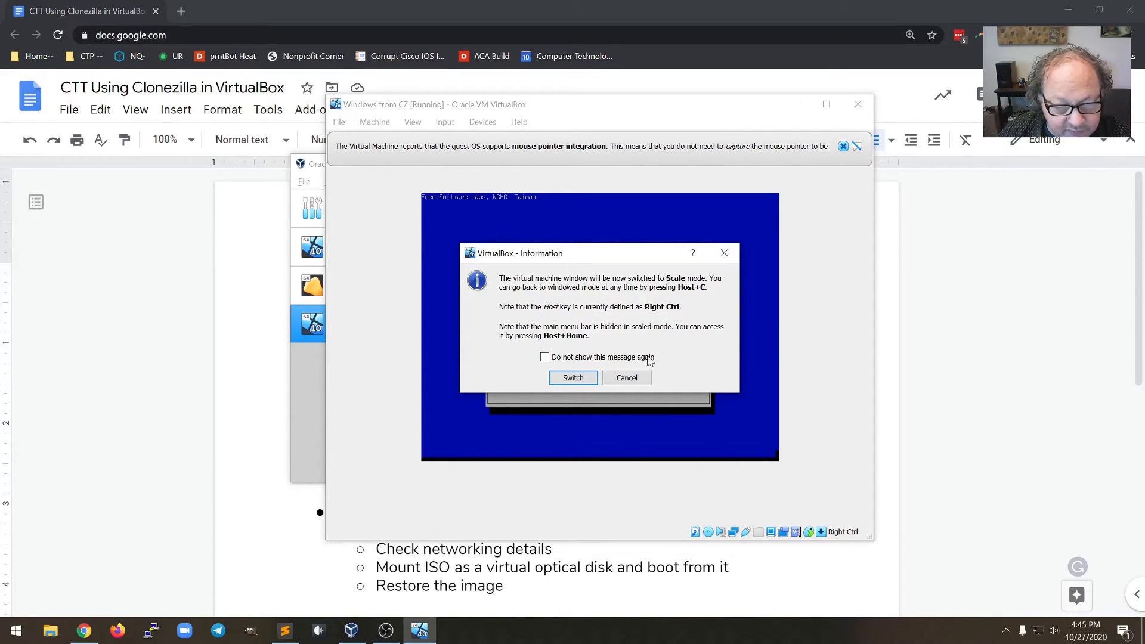
{"action": "left_click", "coordinate": [574, 382]}
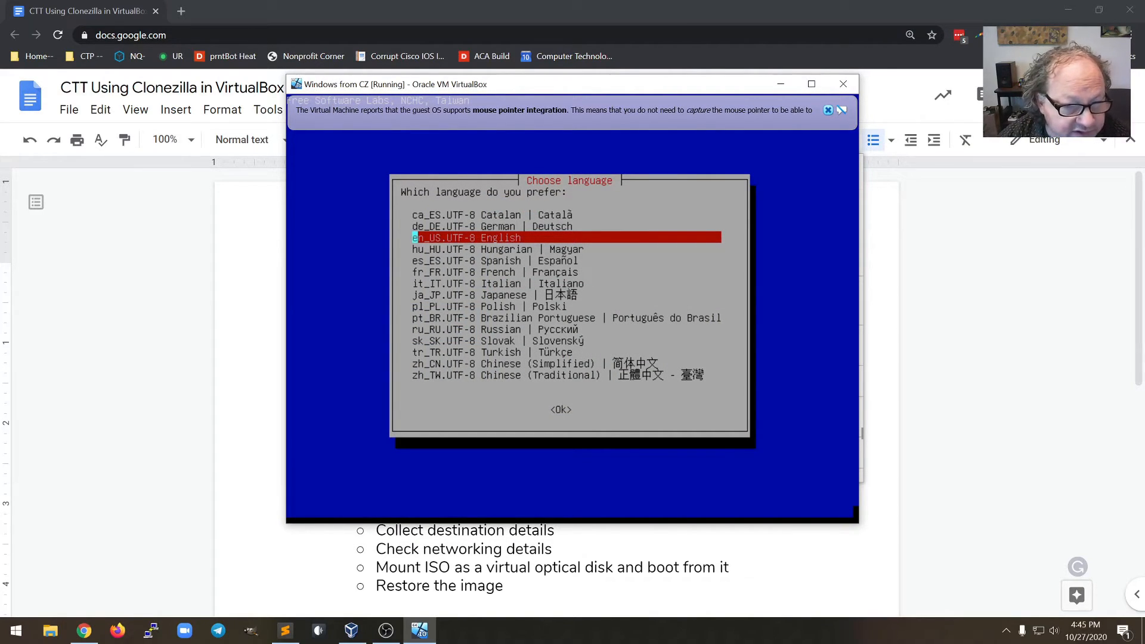
Pick en_US, keep the US keyboard, Start_Clonezilla in device-image mode, and choose samba_server
{"action": "key", "text": "Return"}
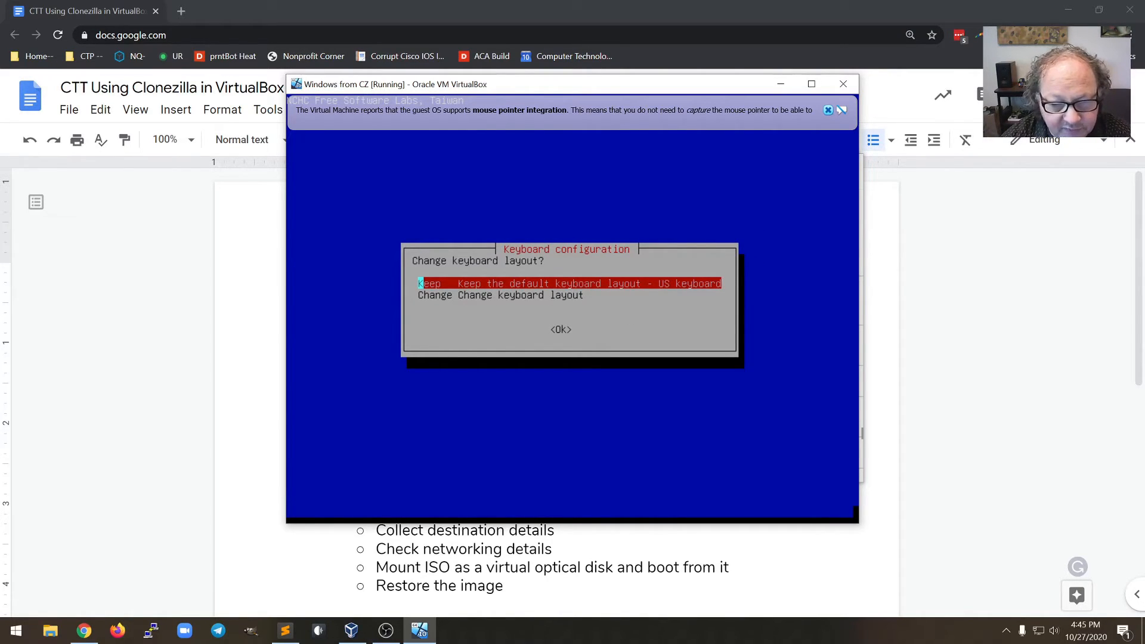
{"action": "key", "text": "Return"}
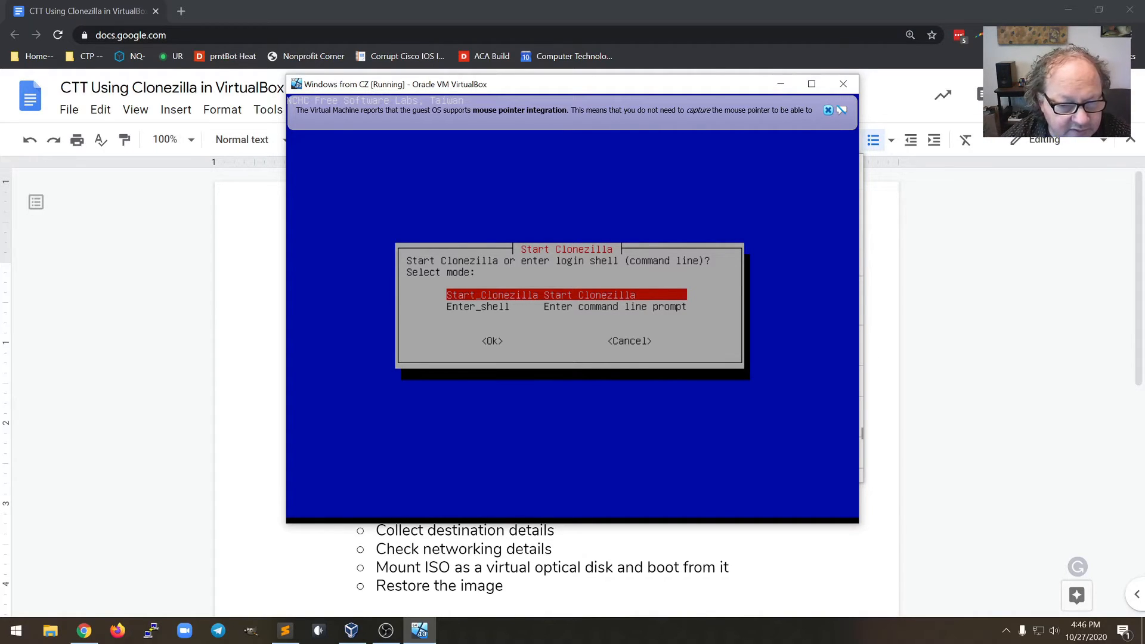
{"action": "key", "text": "Return"}
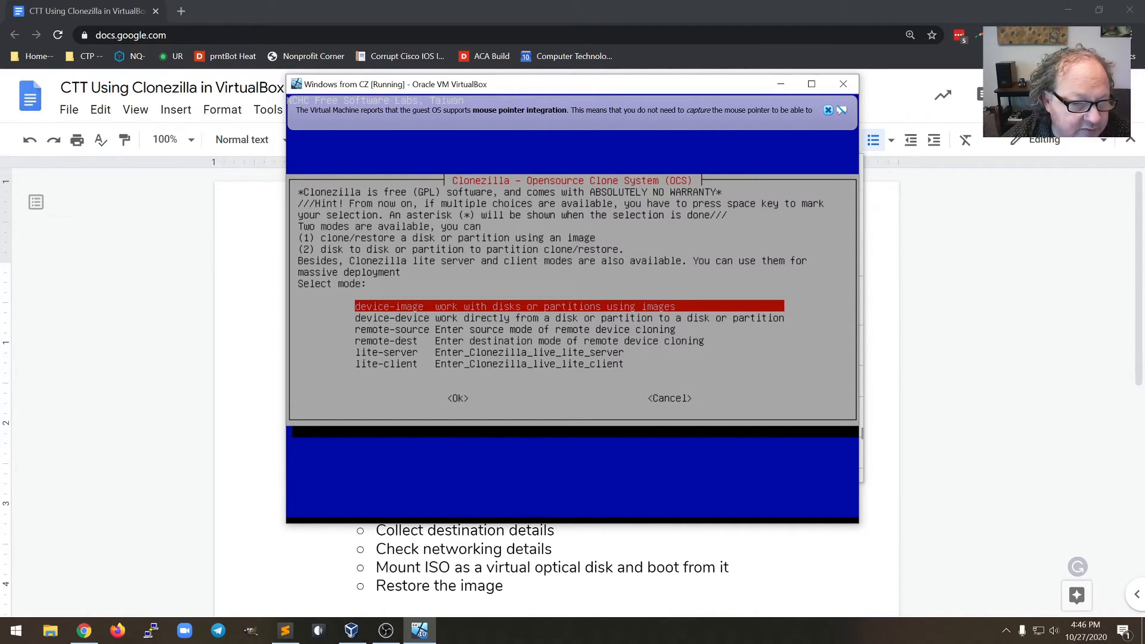
{"action": "key", "text": "Return"}
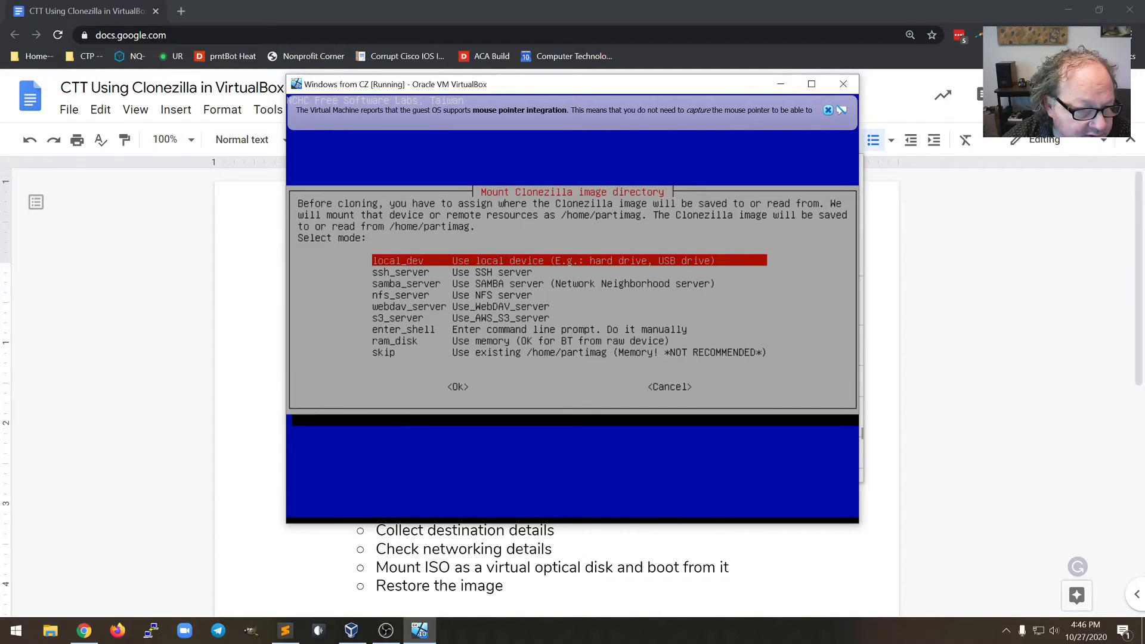
{"action": "key", "text": "Down"}
{"action": "key", "text": "Down"}
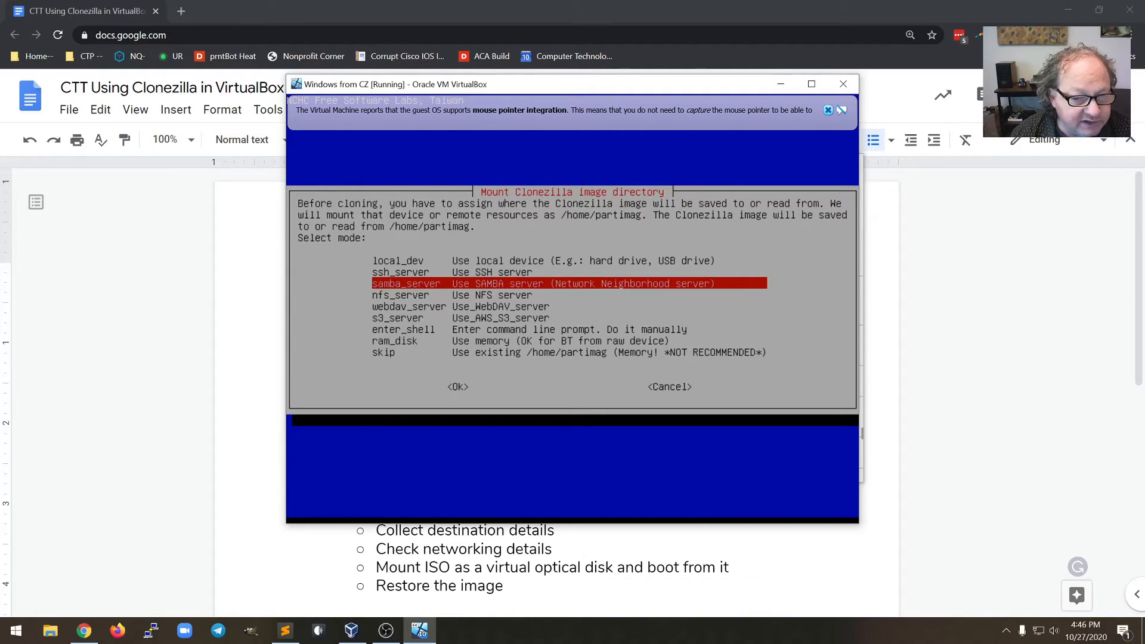
{"action": "key", "text": "Return"}
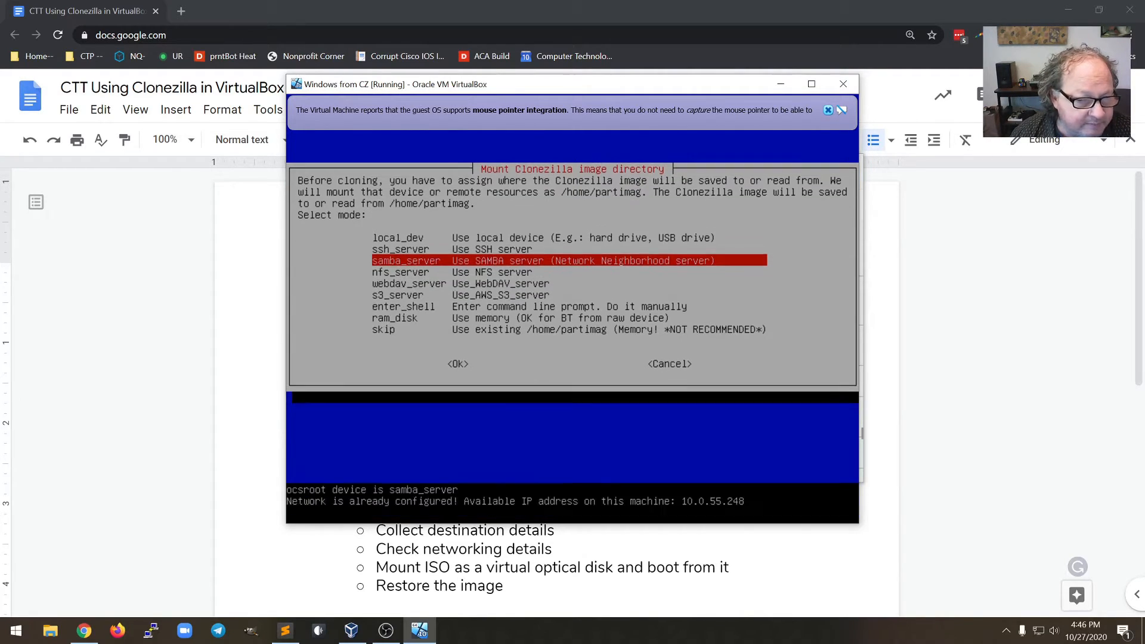
Set the Samba server to 10.0.190.1, leave the domain blank, and use account guest
{"action": "key", "text": "BackSpace"}
{"action": "type", "text": "190.1"}
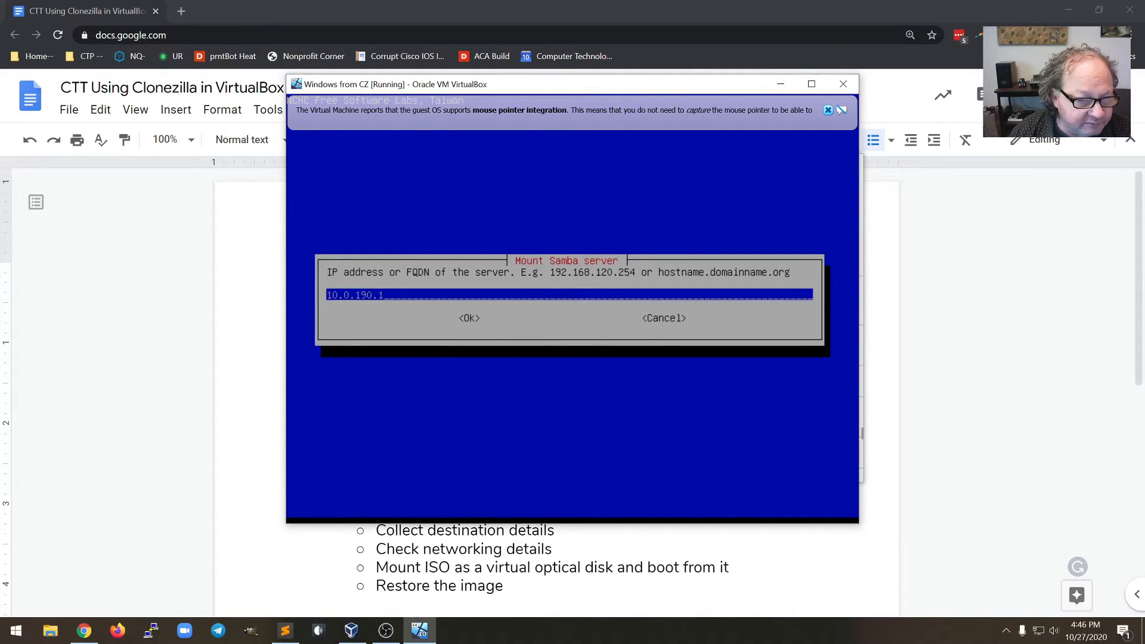
{"action": "key", "text": "Return"}
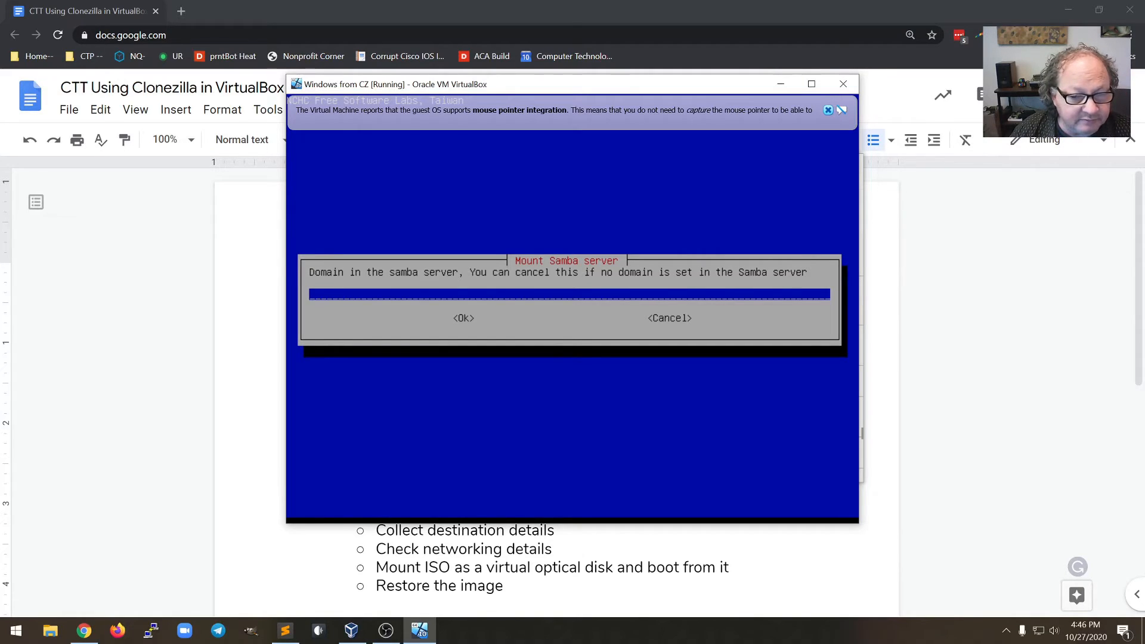
{"action": "key", "text": "Return"}
{"action": "key", "text": "BackSpace"}
{"action": "key", "text": "BackSpace"}
{"action": "key", "text": "BackSpace"}
{"action": "key", "text": "BackSpace"}
{"action": "key", "text": "BackSpace"}
{"action": "key", "text": "BackSpace"}
{"action": "key", "text": "BackSpace"}
{"action": "key", "text": "BackSpace"}
{"action": "key", "text": "BackSpace"}
{"action": "key", "text": "BackSpace"}
{"action": "key", "text": "BackSpace"}
{"action": "key", "text": "BackSpace"}
{"action": "key", "text": "BackSpace"}
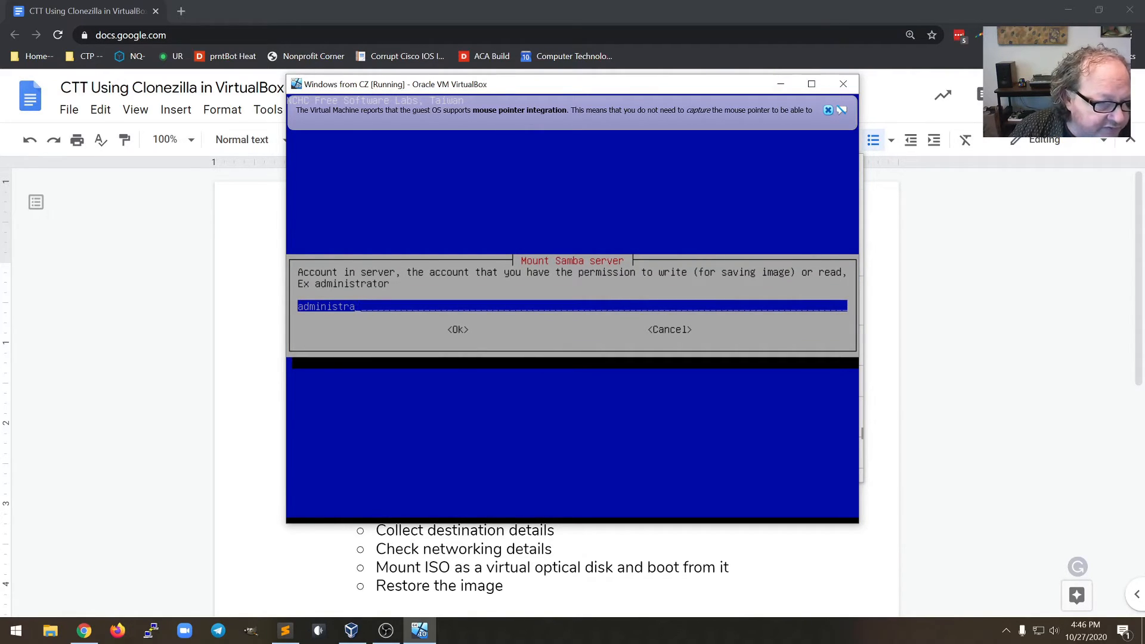
{"action": "type", "text": "guest"}
{"action": "key", "text": "Return"}
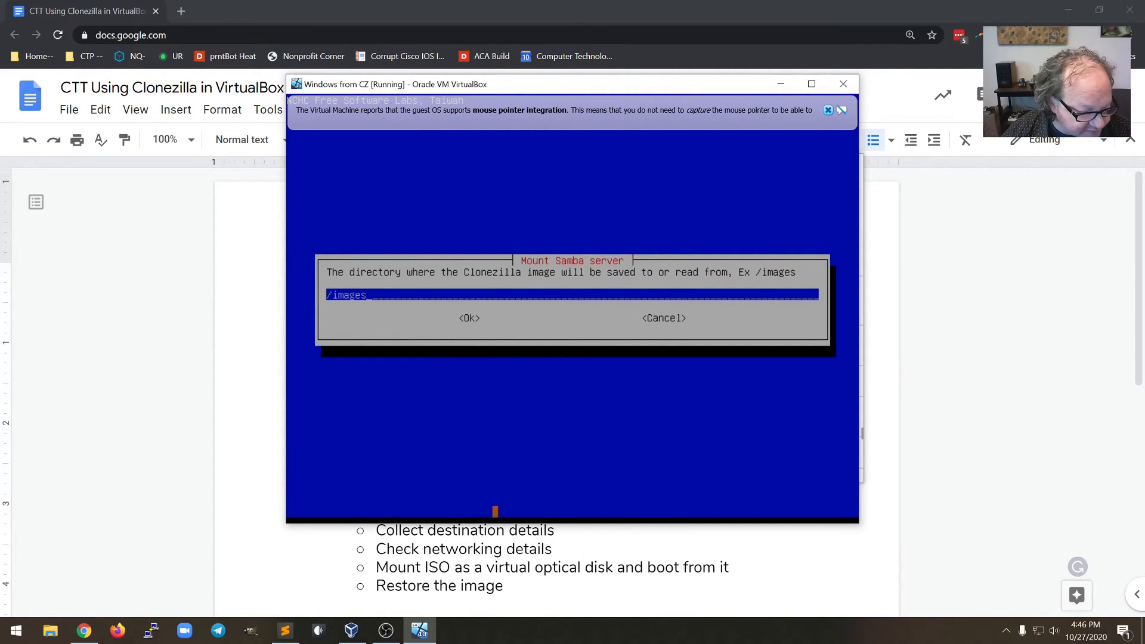
Set the share directory path to 'Student Storage/alex', checking it in the notes
{"action": "left_click", "coordinate": [284, 633]}
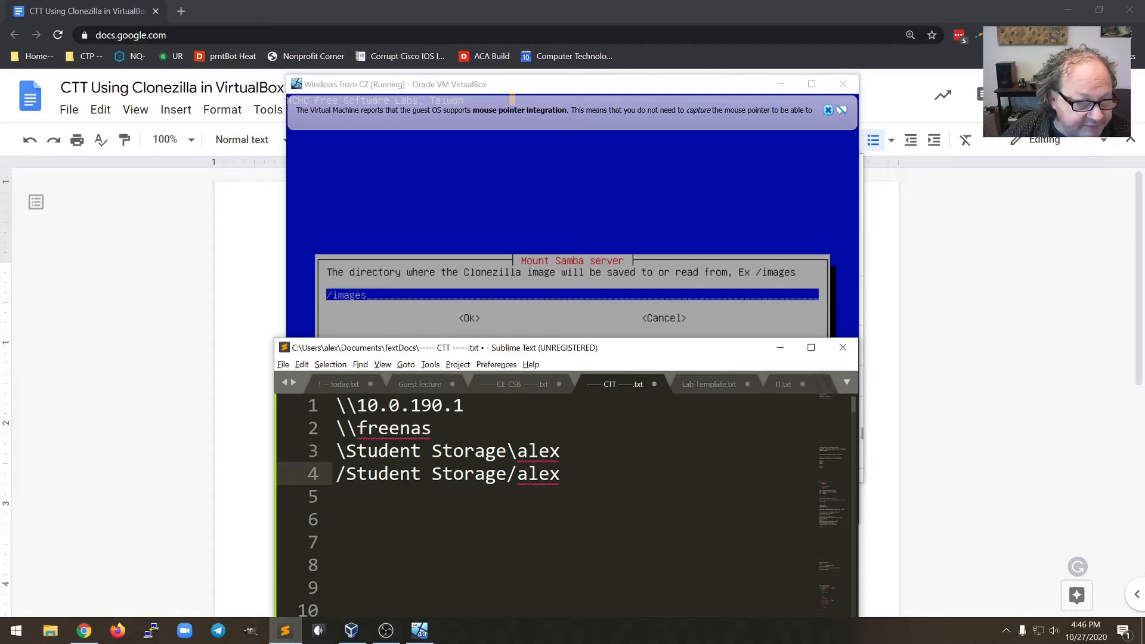
{"action": "left_click", "coordinate": [483, 100]}
{"action": "key", "text": "BackSpace"}
{"action": "key", "text": "BackSpace"}
{"action": "key", "text": "BackSpace"}
{"action": "key", "text": "BackSpace"}
{"action": "key", "text": "BackSpace"}
{"action": "key", "text": "BackSpace"}
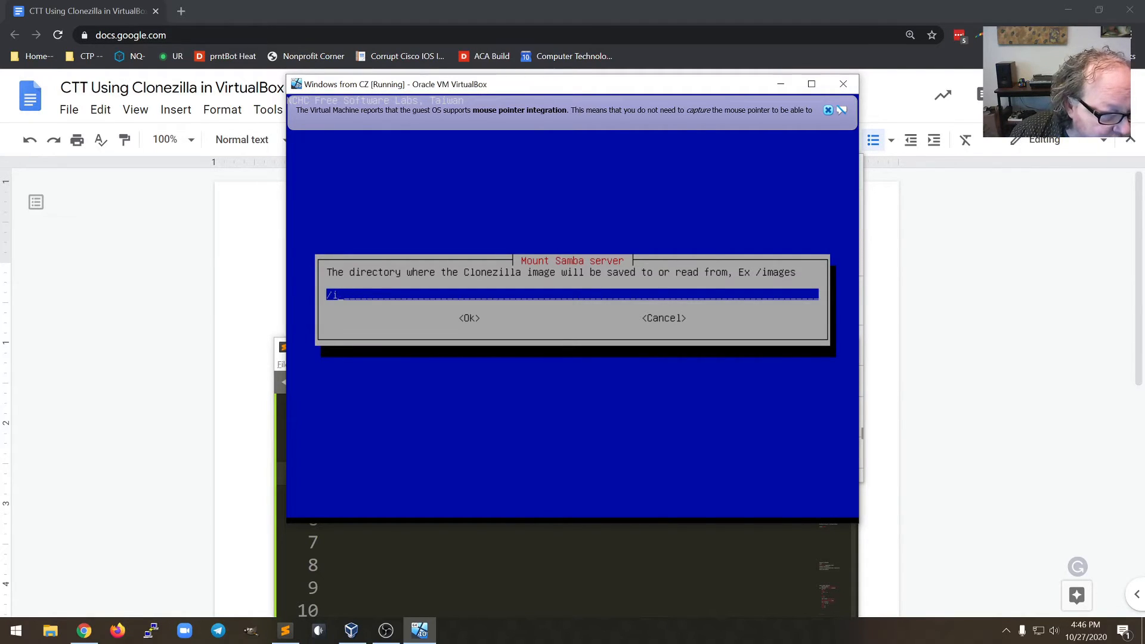
{"action": "type", "text": "Student "}
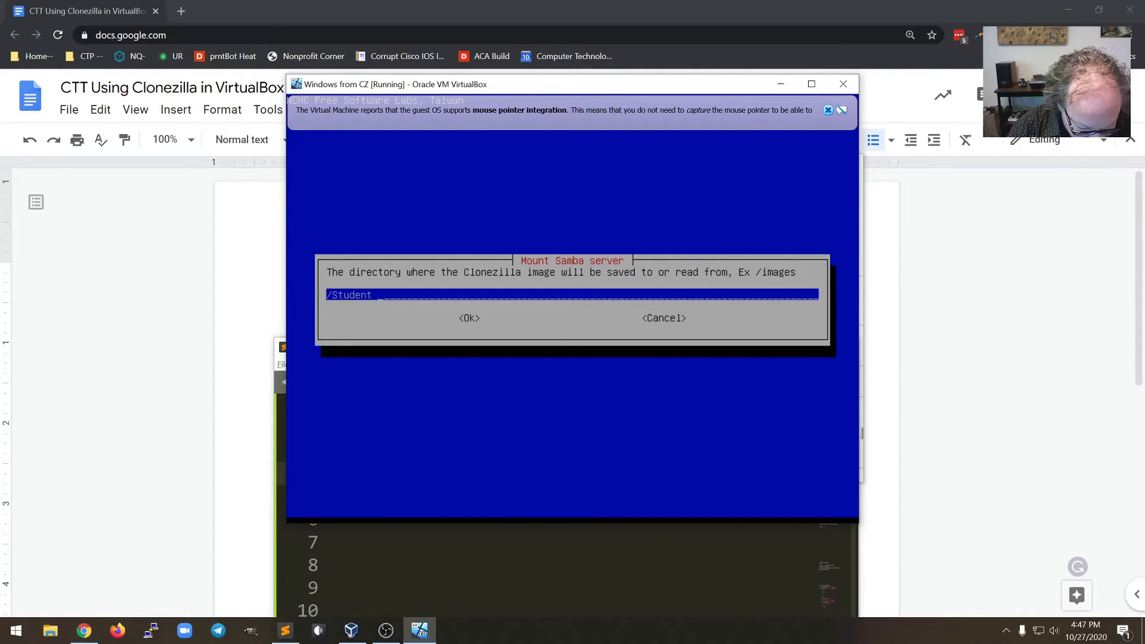
{"action": "type", "text": "Storage/alex"}
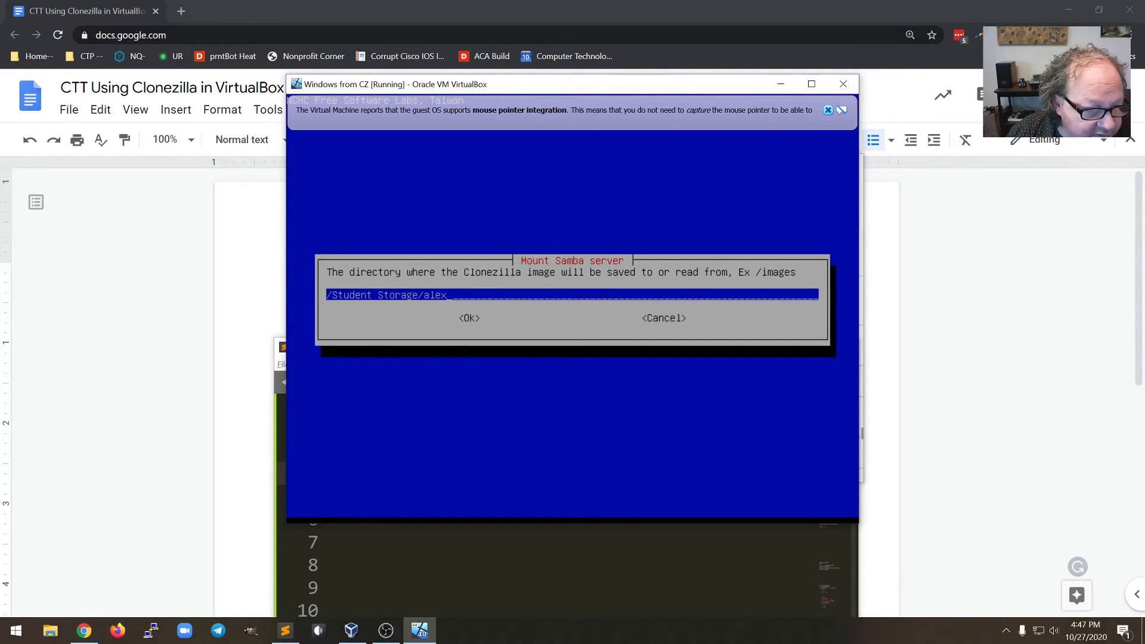
{"action": "key", "text": "Return"}
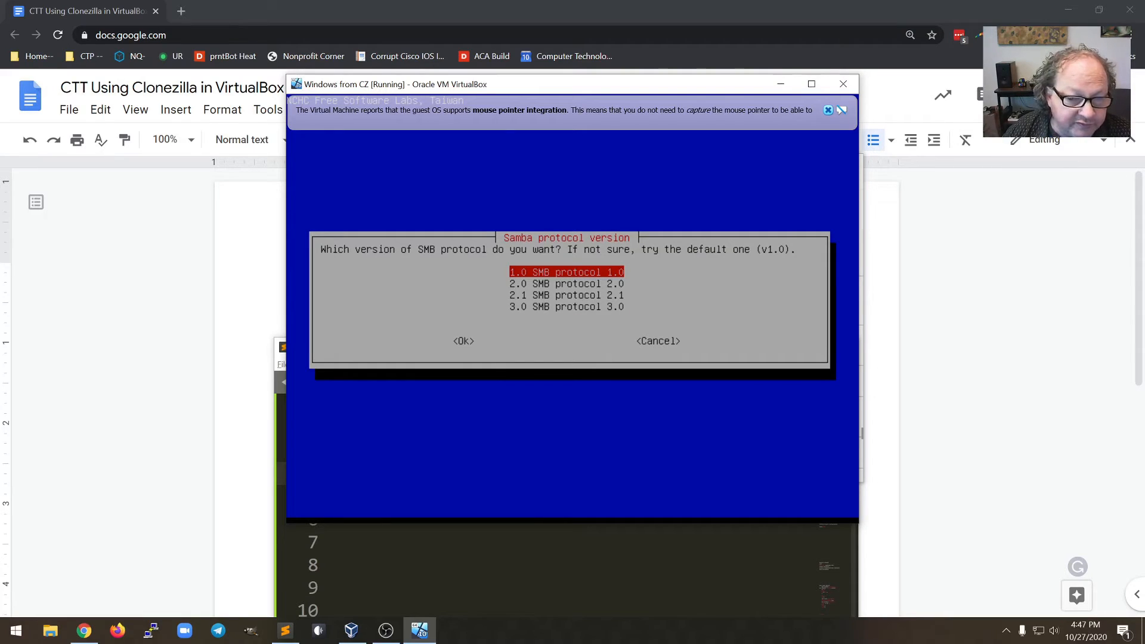
Choose SMB 3.0 with auto security, enter the share password, and mount the share
{"action": "key", "text": "Down"}
{"action": "key", "text": "Down"}
{"action": "key", "text": "Down"}
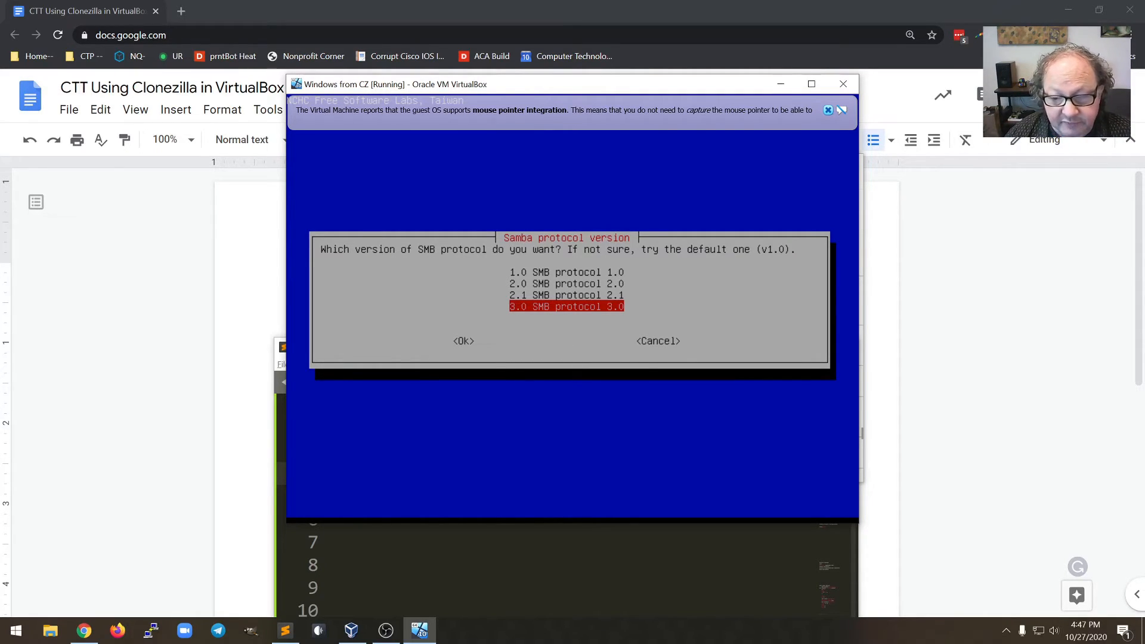
{"action": "key", "text": "Return"}
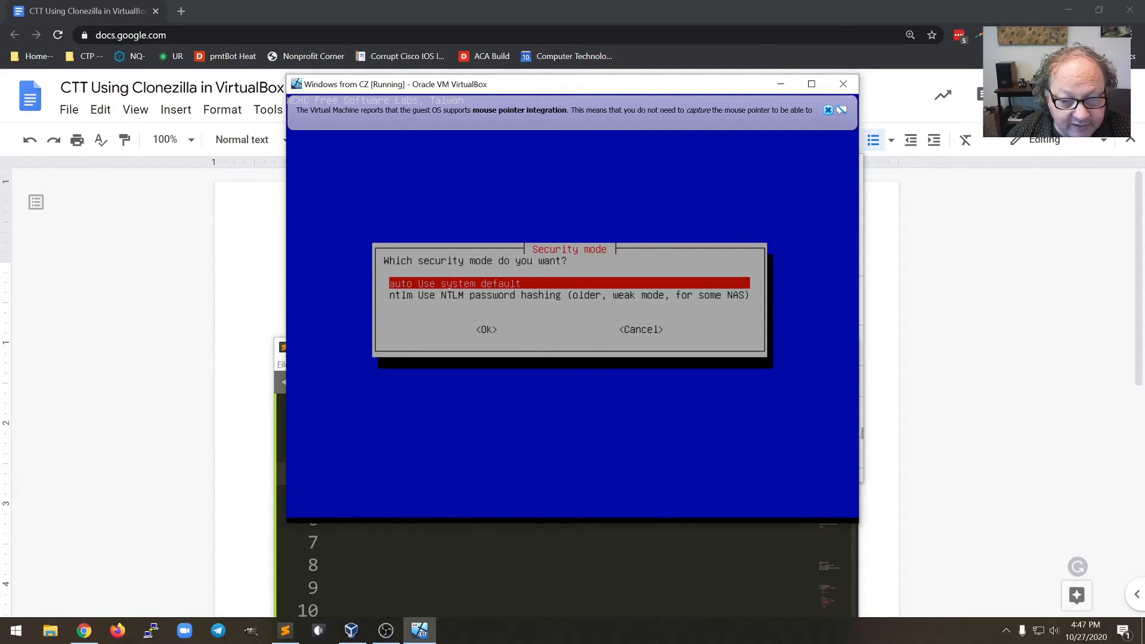
{"action": "key", "text": "Return"}
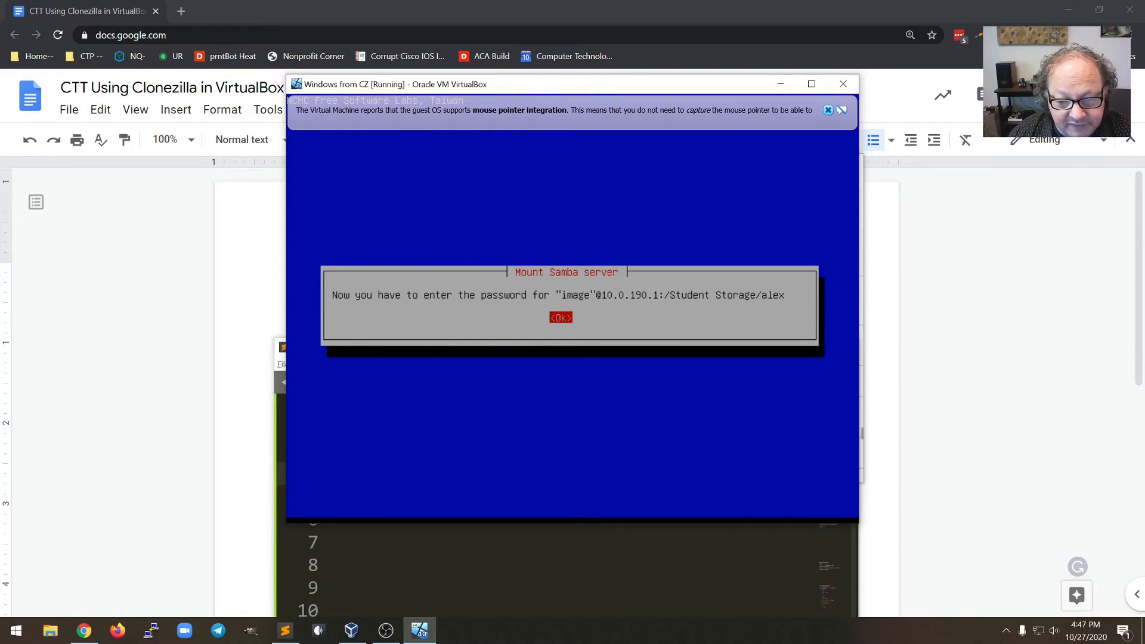
{"action": "key", "text": "Return"}
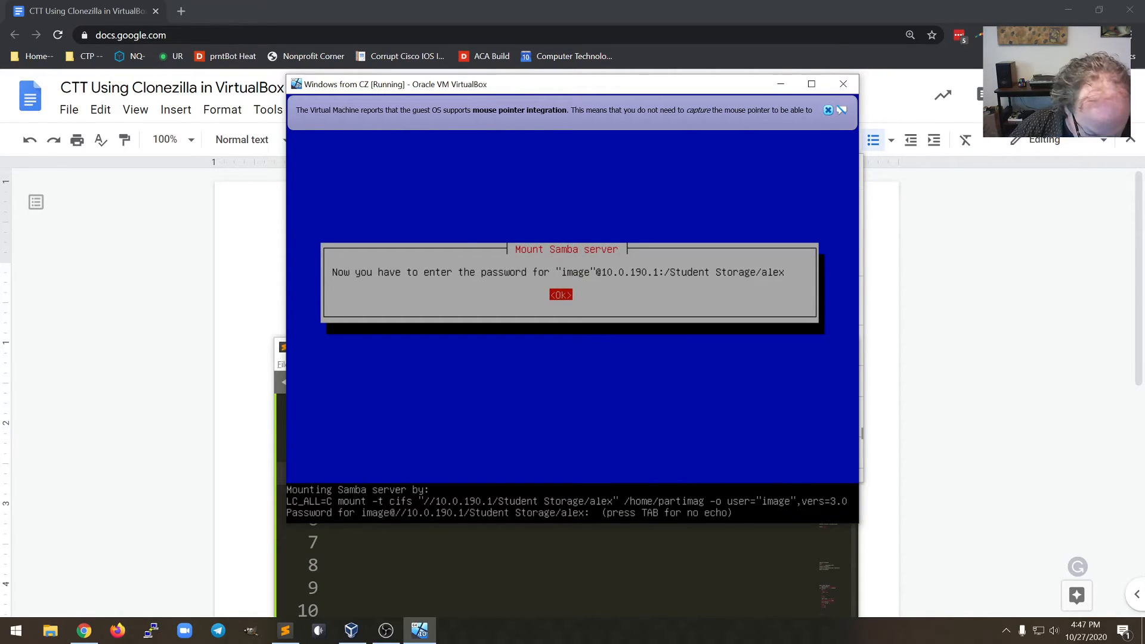
{"action": "type", "text": "****"}
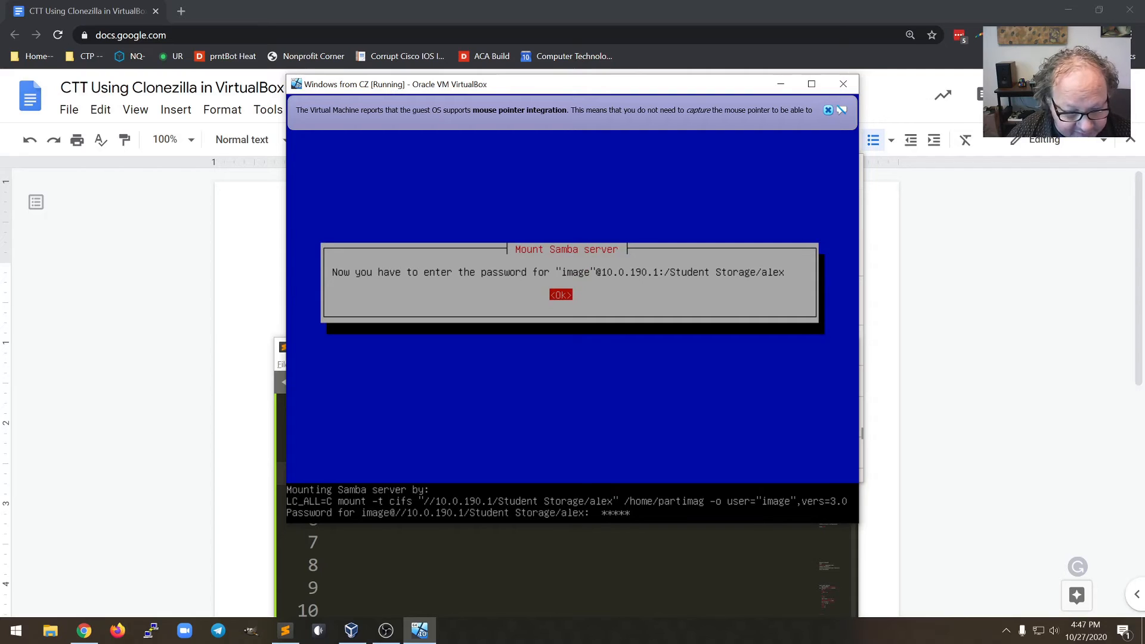
{"action": "key", "text": "Return"}
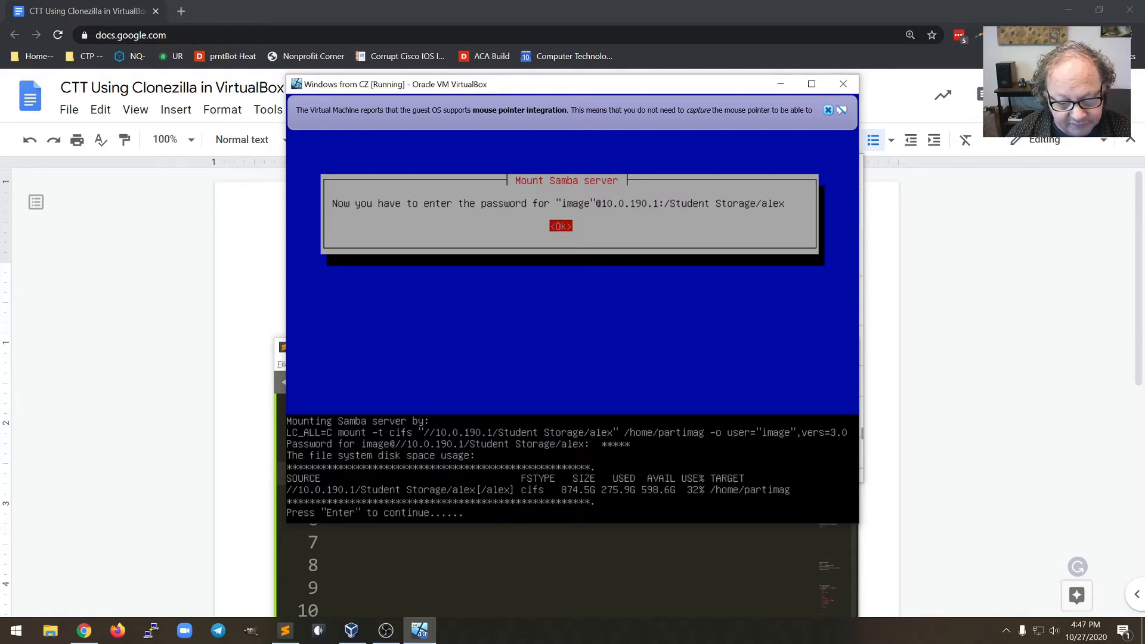
{"action": "key", "text": "Return"}
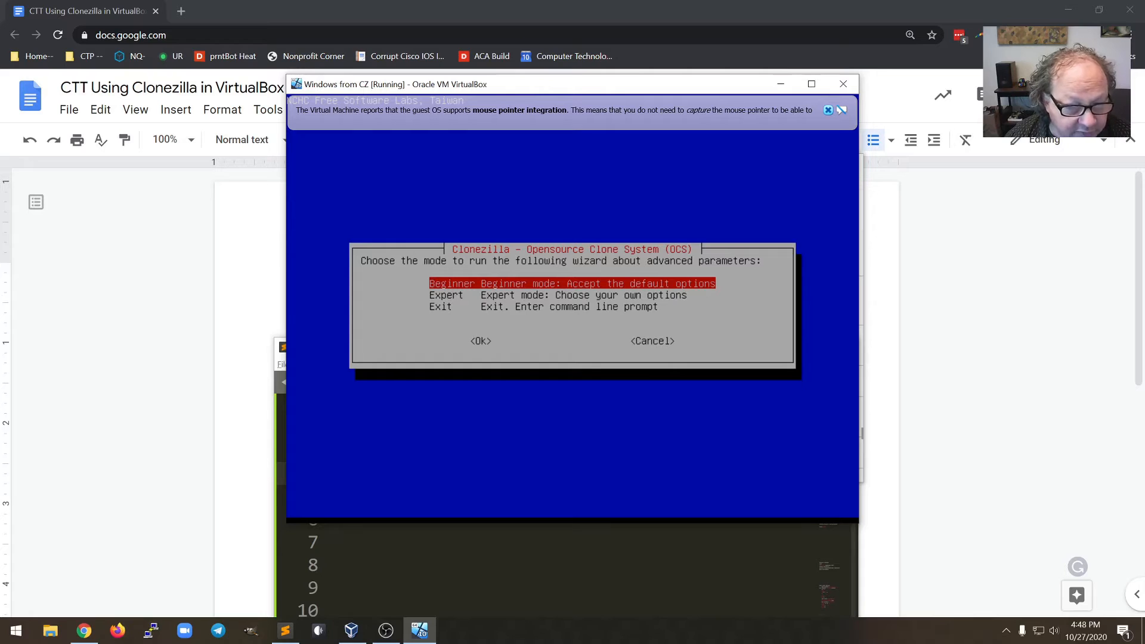
Choose Beginner mode and the restoredisk operation to restore an image to the local disk
{"action": "key", "text": "Return"}
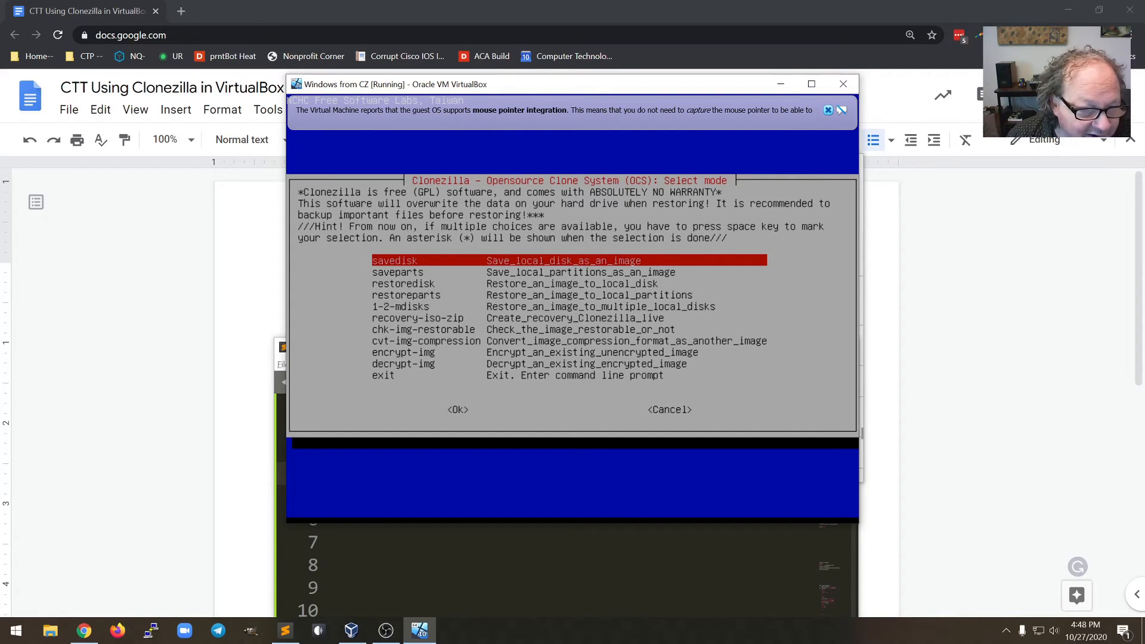
{"action": "key", "text": "Down"}
{"action": "key", "text": "Down"}
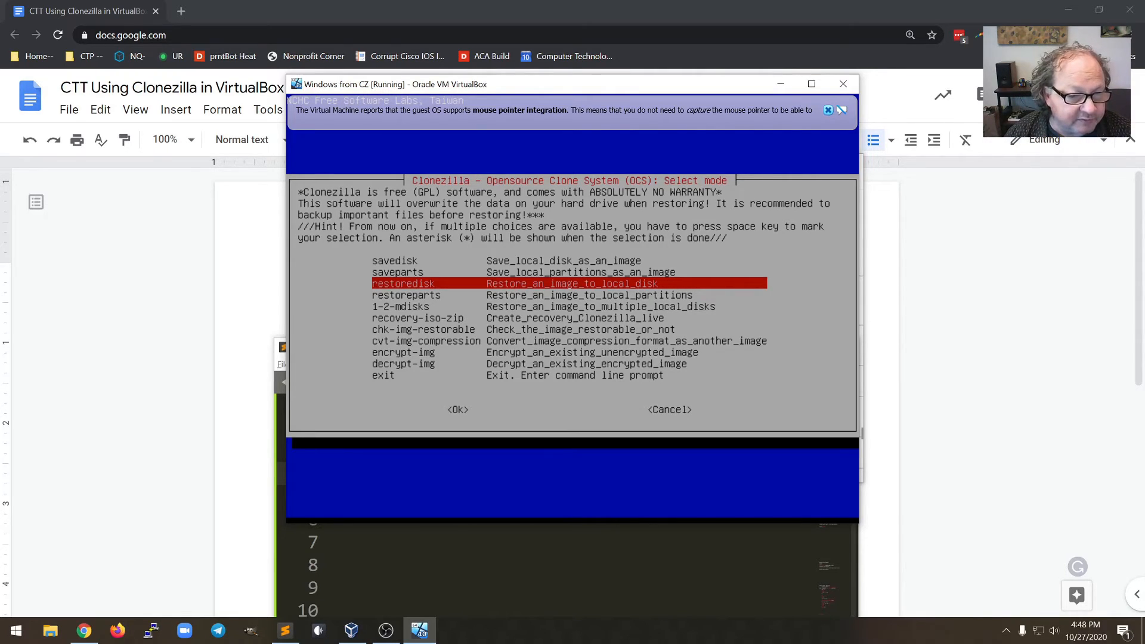
{"action": "key", "text": "Return"}
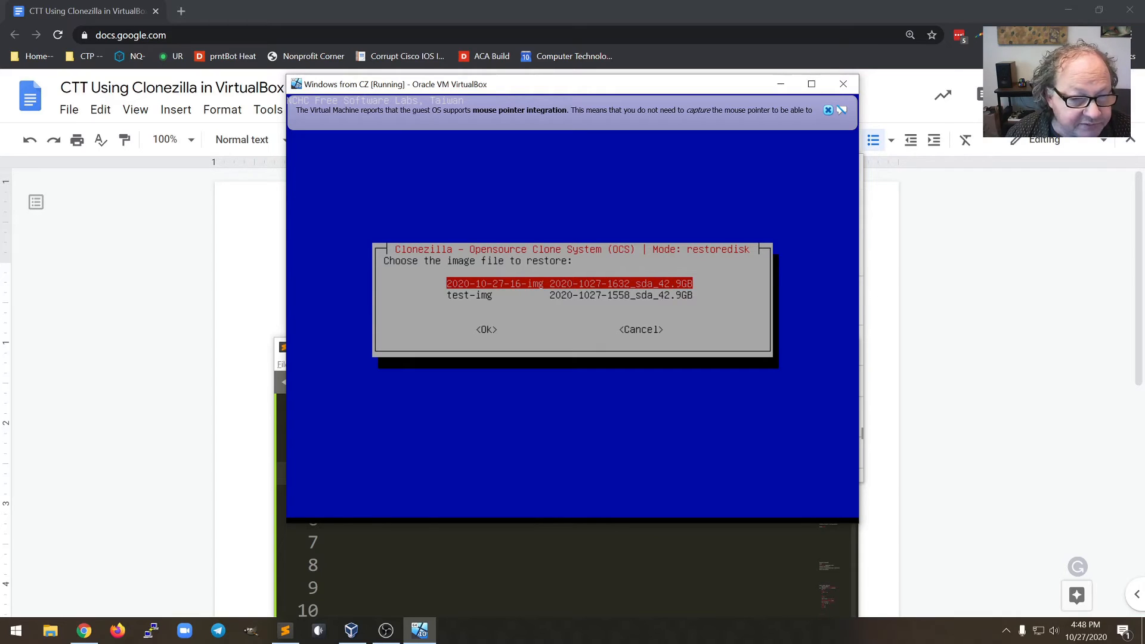
{"action": "key", "text": "Return"}
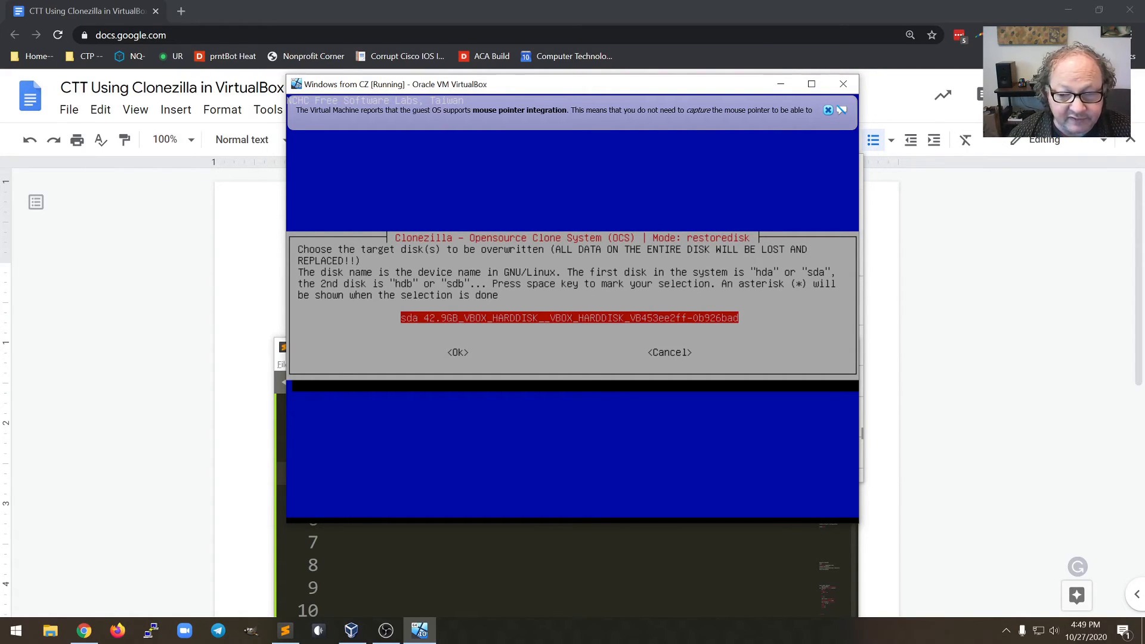
{"action": "key", "text": "Return"}
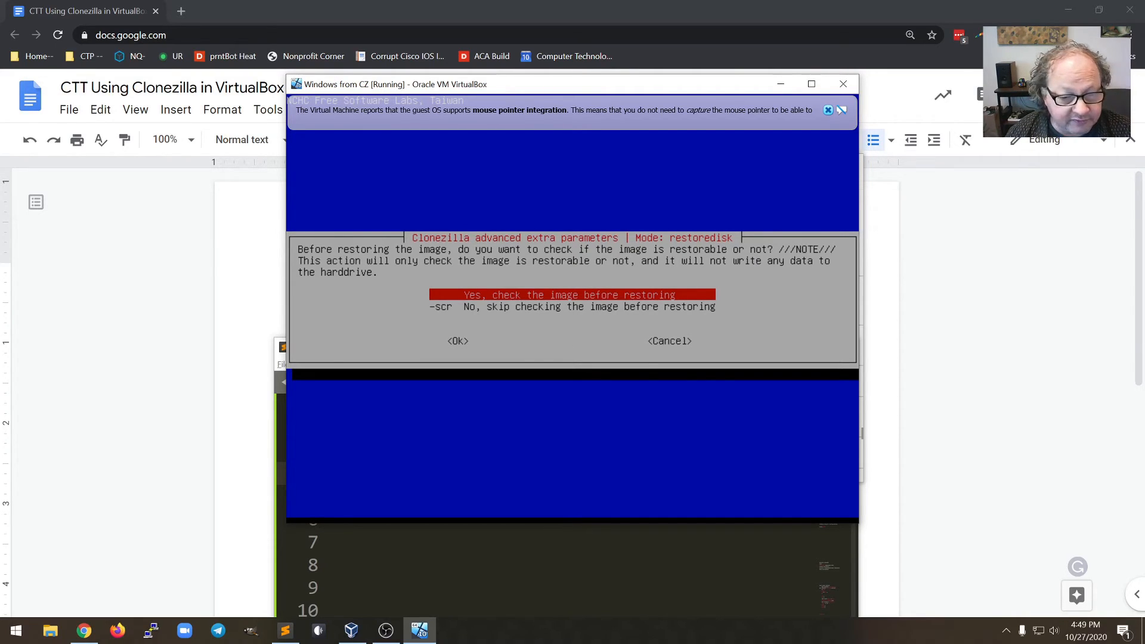
{"action": "key", "text": "Down"}
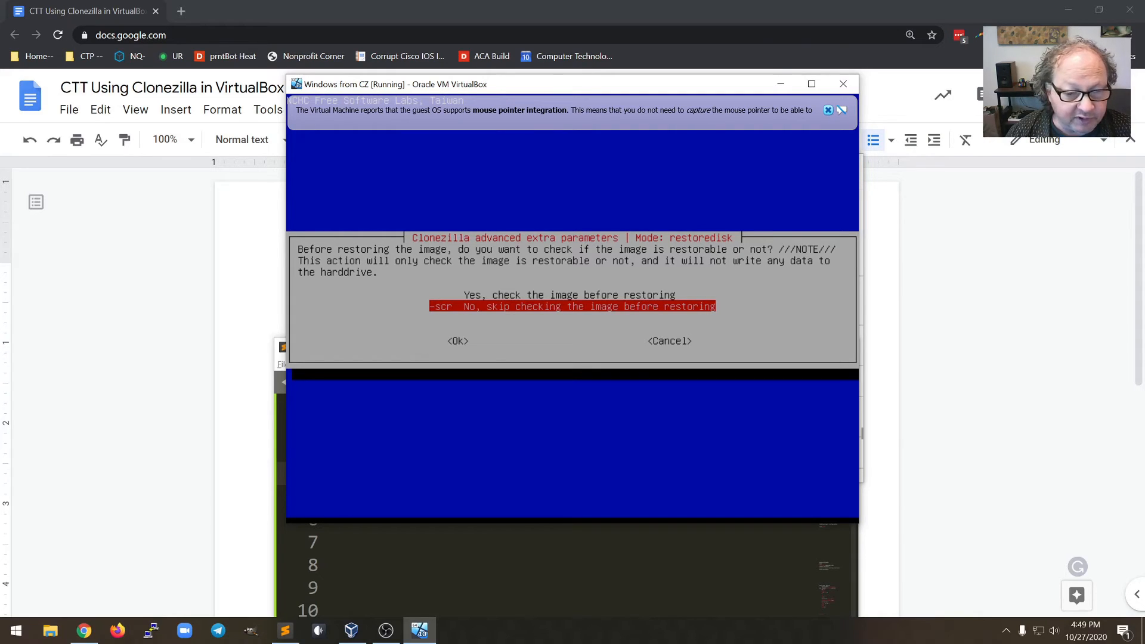
{"action": "key", "text": "Return"}
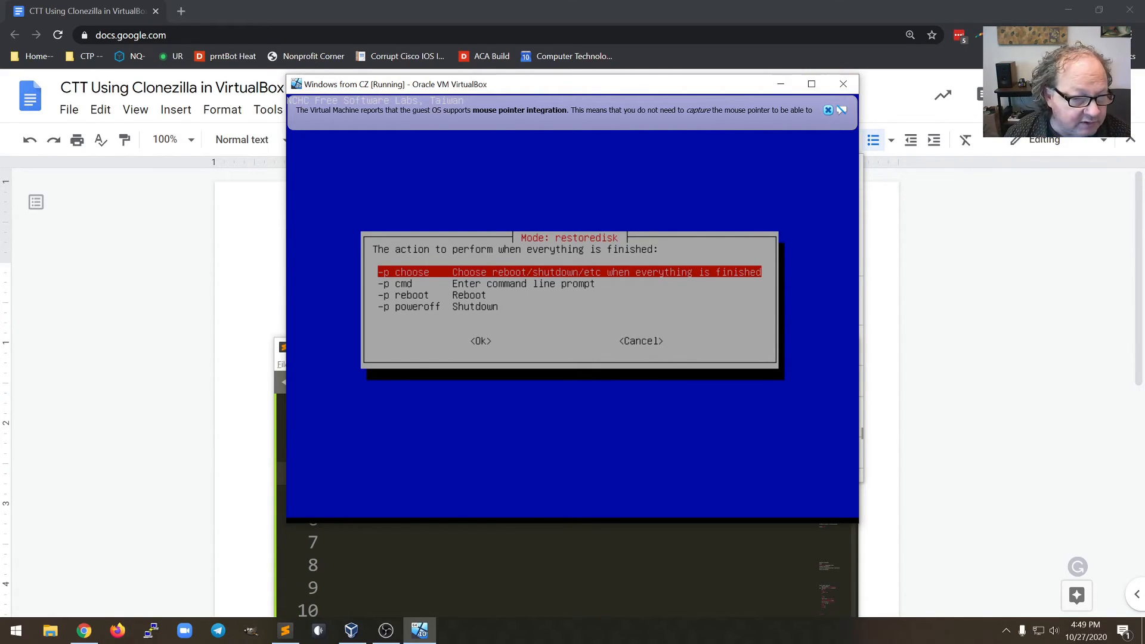
Choose to reboot when finished, then confirm overwriting sda twice so the restore starts
{"action": "key", "text": "Down"}
{"action": "key", "text": "Down"}
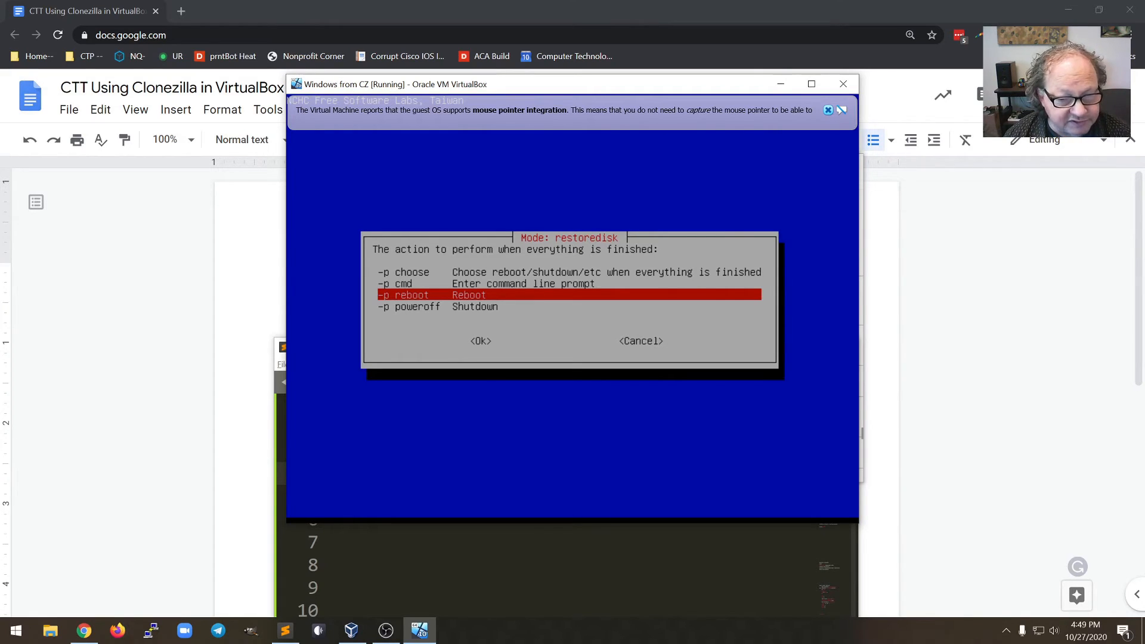
{"action": "key", "text": "Return"}
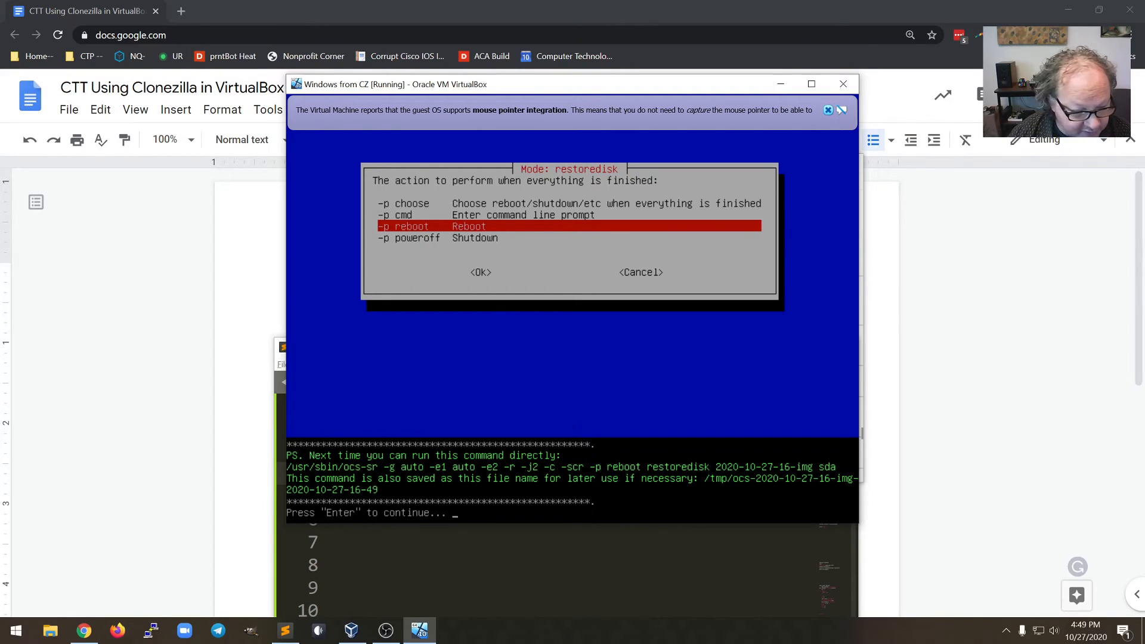
{"action": "key", "text": "Return"}
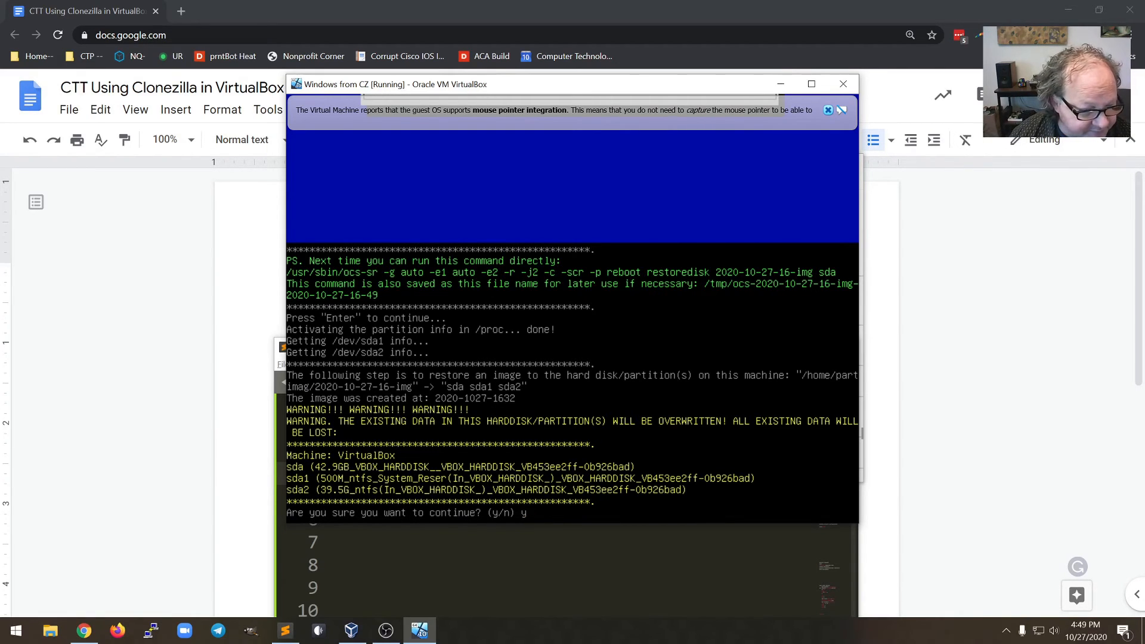
{"action": "key", "text": "Return"}
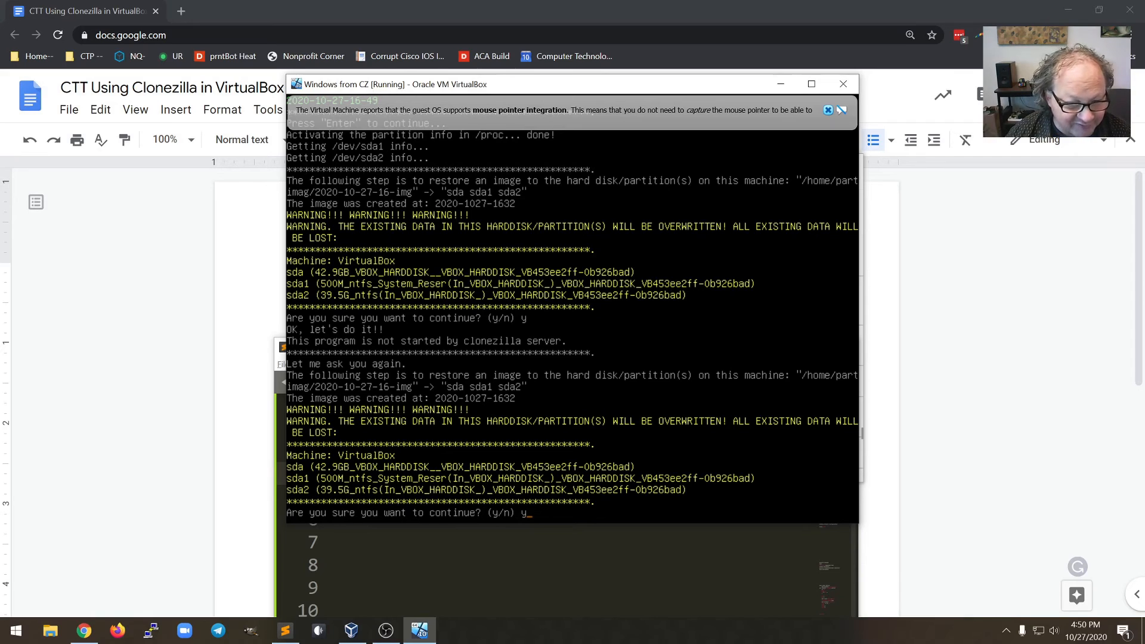
{"action": "key", "text": "Return"}
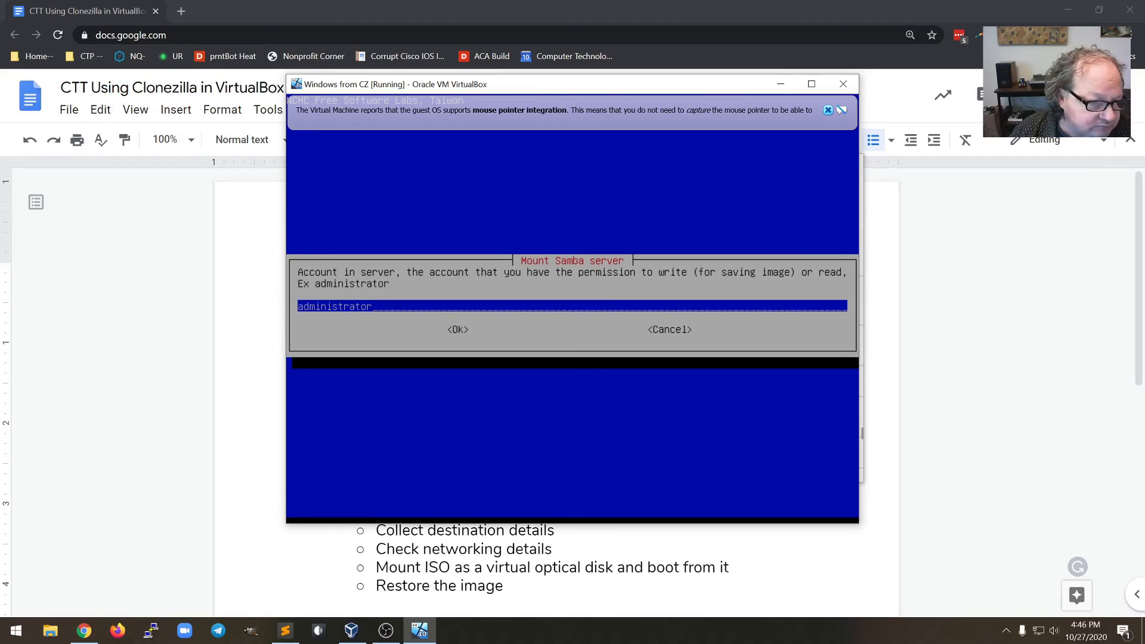
Enter the share username and set the image directory to the user's folder under /Student Storage
{"action": "type", "text": "alex"}
{"action": "key", "text": "Return"}
{"action": "left_click", "coordinate": [301, 632]}
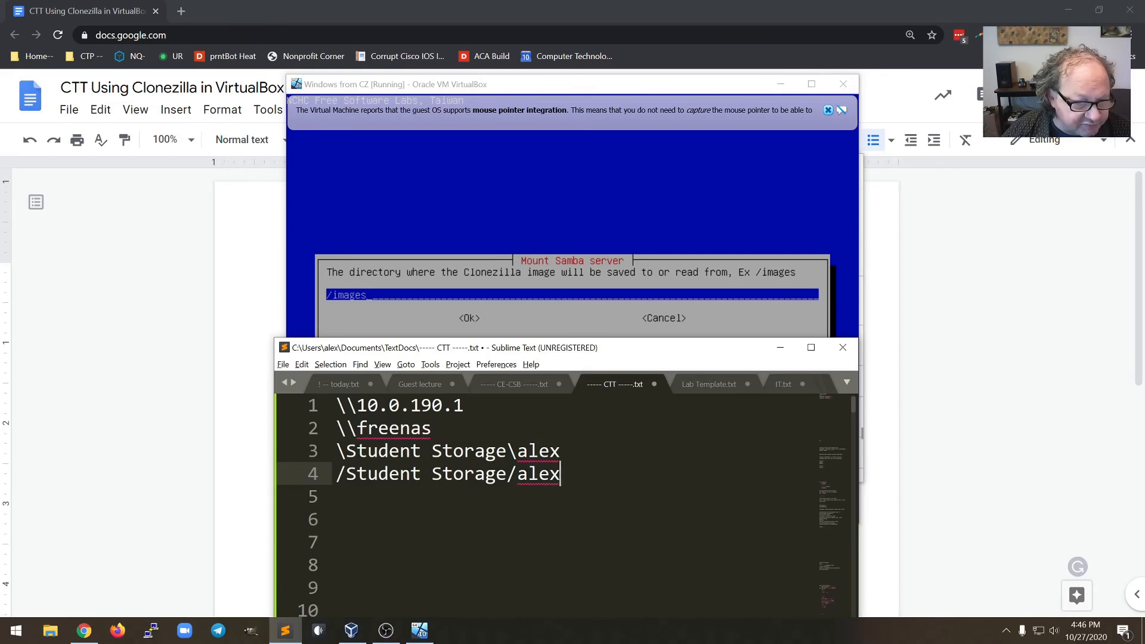
{"action": "left_click", "coordinate": [420, 631]}
{"action": "key", "text": "BackSpace"}
{"action": "key", "text": "BackSpace"}
{"action": "key", "text": "BackSpace"}
{"action": "key", "text": "BackSpace"}
{"action": "key", "text": "BackSpace"}
{"action": "key", "text": "BackSpace"}
{"action": "key", "text": "BackSpace"}
{"action": "type", "text": "/Student Storage/alex"}
{"action": "key", "text": "Return"}
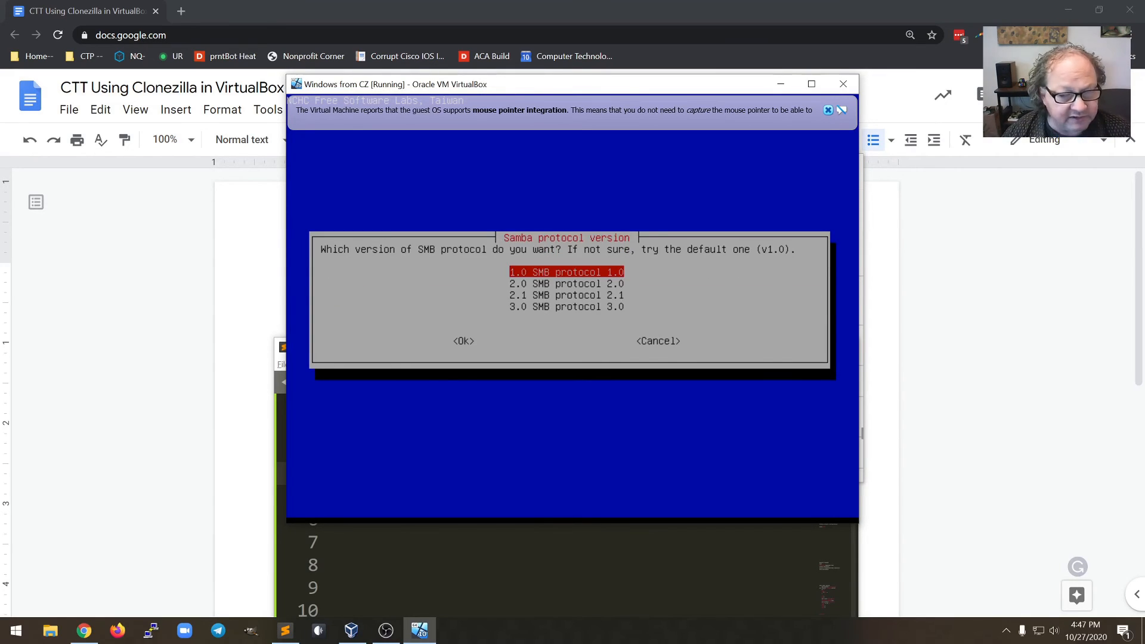
Choose SMB protocol 3.0 and accept the default security mode
{"action": "key", "text": "Down"}
{"action": "key", "text": "Down"}
{"action": "key", "text": "Down"}
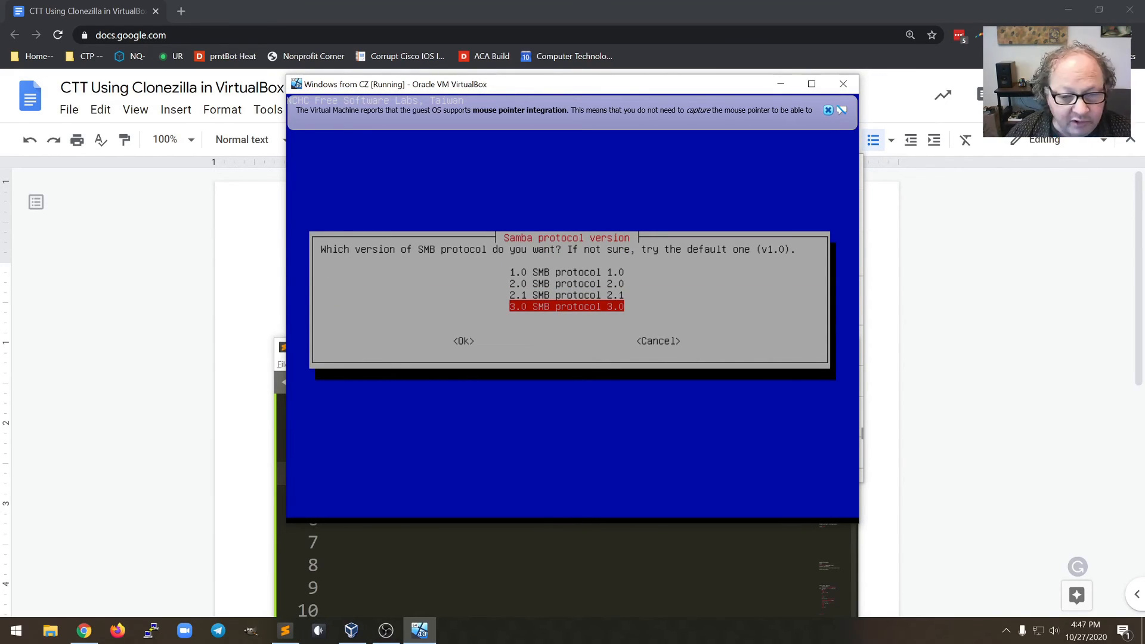
{"action": "key", "text": "Return"}
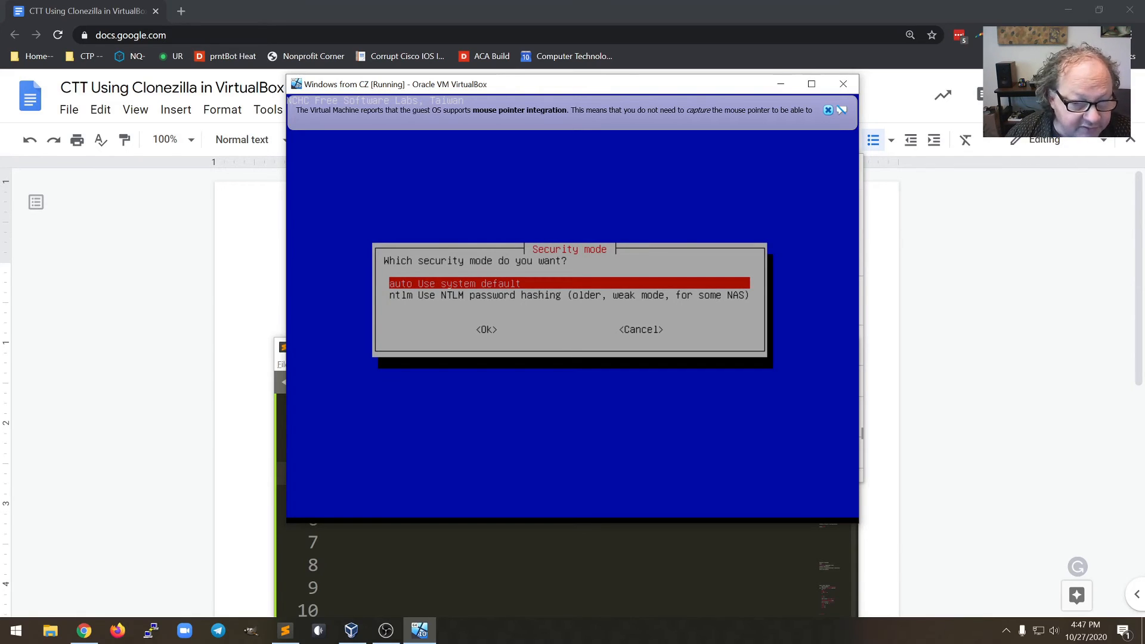
{"action": "key", "text": "Return"}
{"action": "key", "text": "Return"}
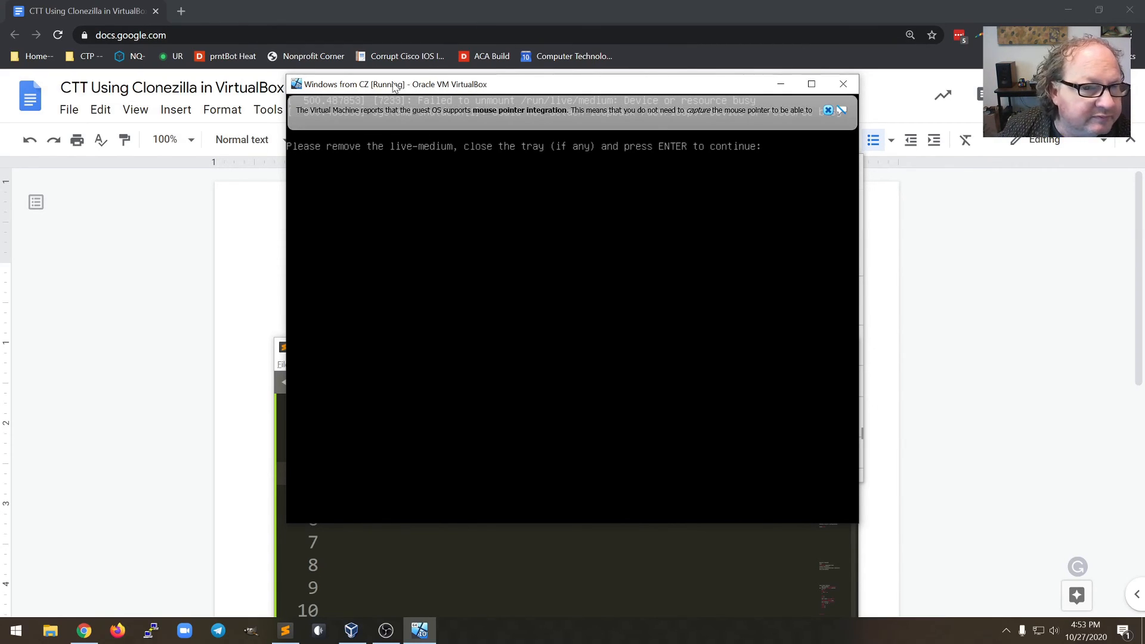
Send the shutdown signal, then power off and close the Windows from CZ VM window
{"action": "left_click", "coordinate": [842, 110]}
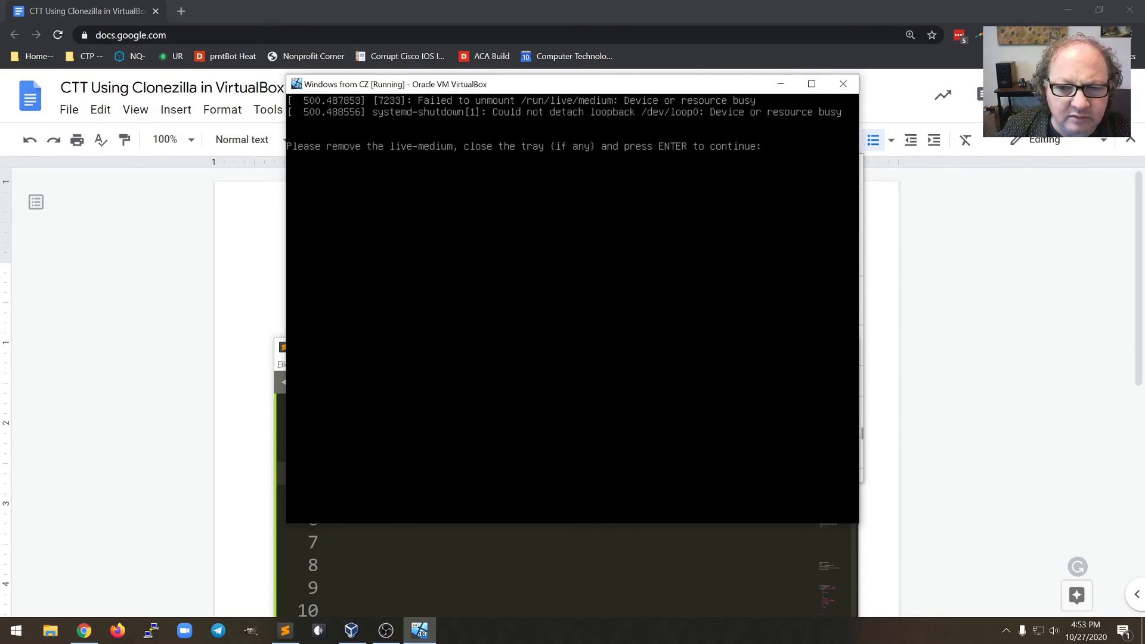
{"action": "left_click", "coordinate": [844, 84]}
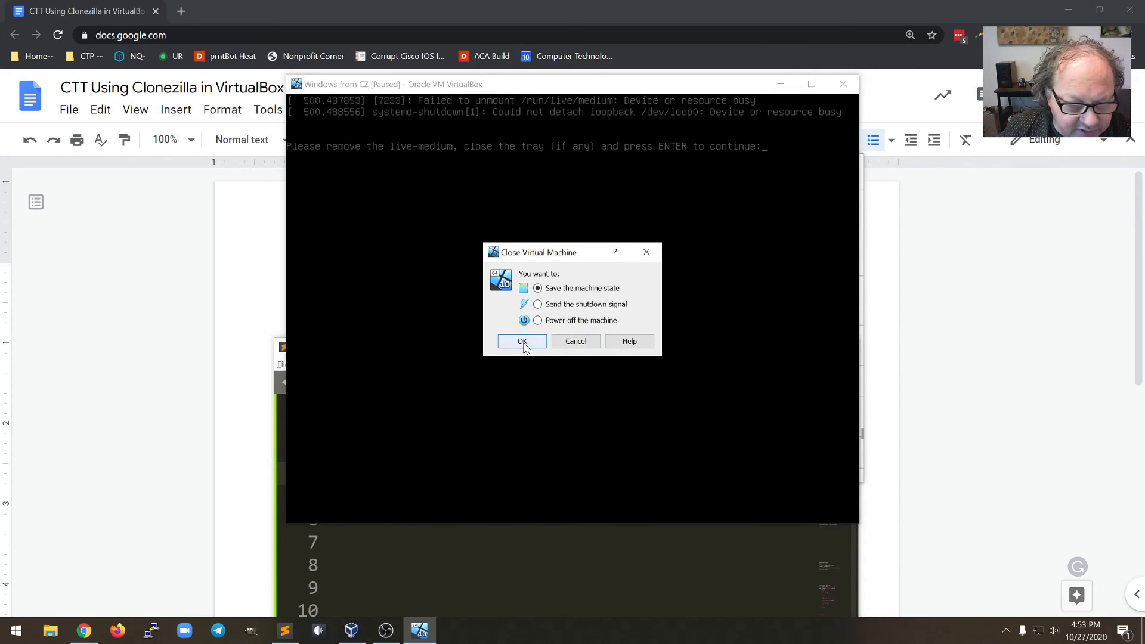
{"action": "left_click", "coordinate": [538, 321]}
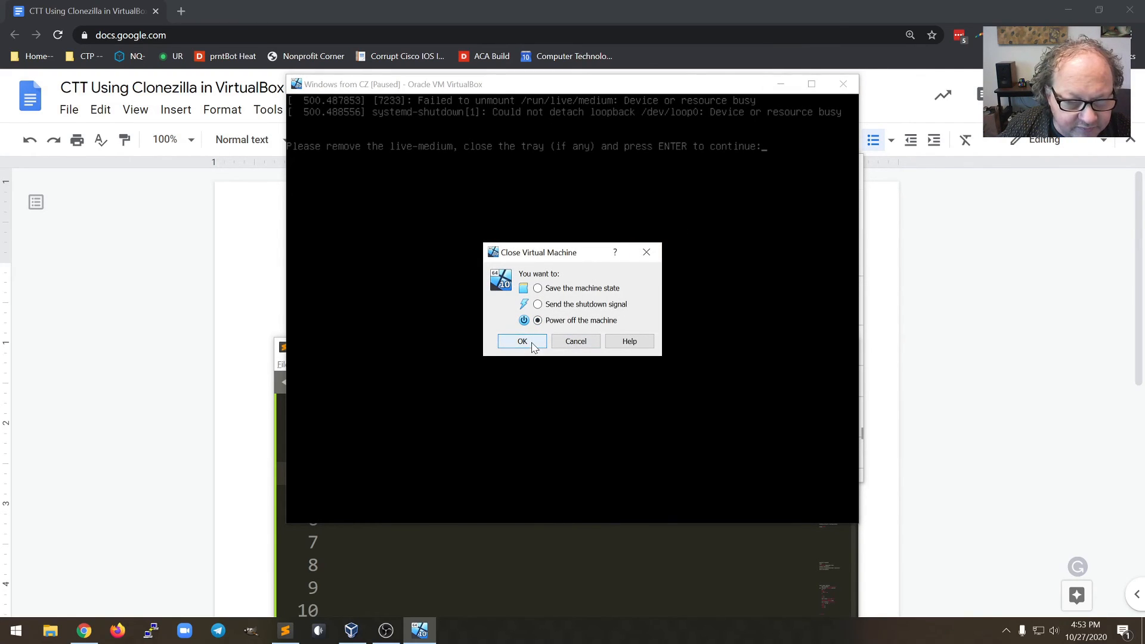
{"action": "left_click", "coordinate": [561, 304]}
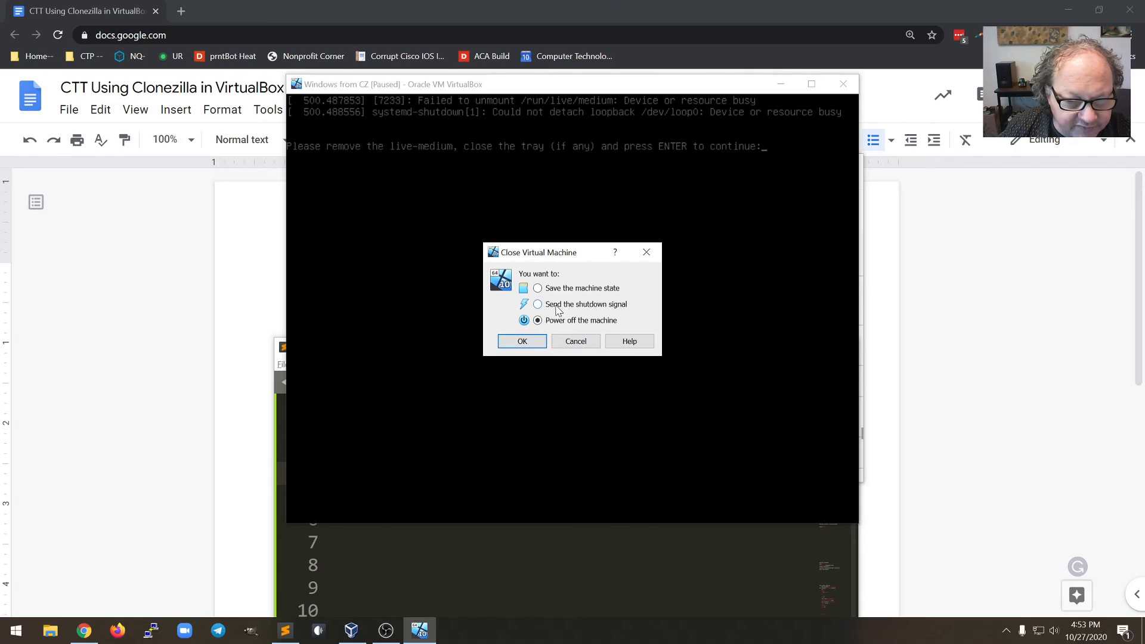
{"action": "left_click", "coordinate": [525, 341]}
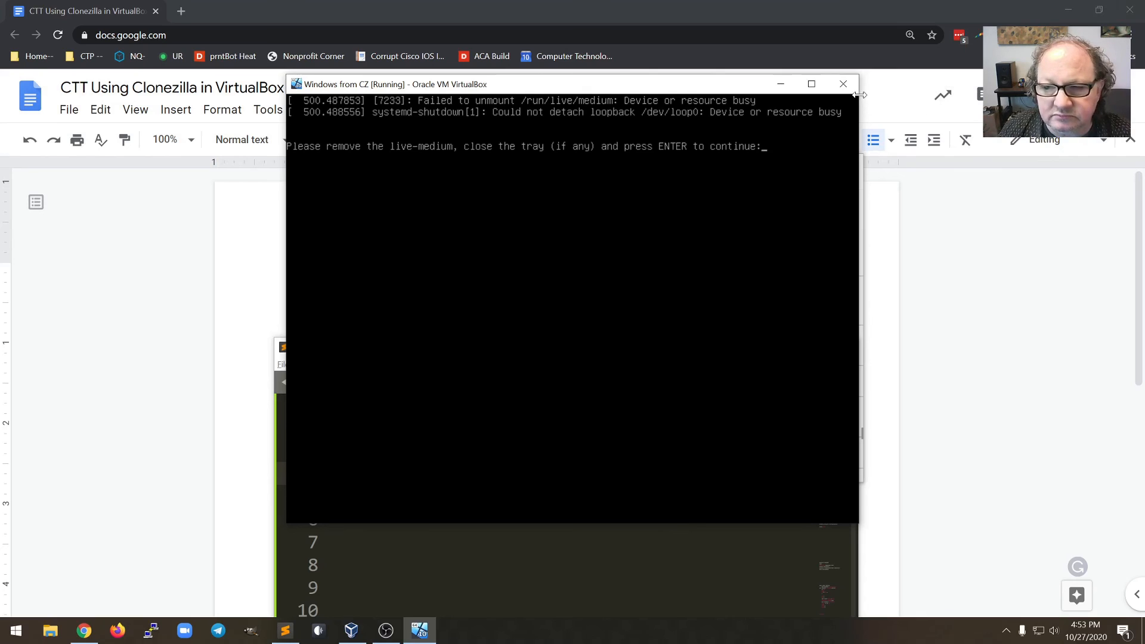
{"action": "left_click", "coordinate": [844, 84]}
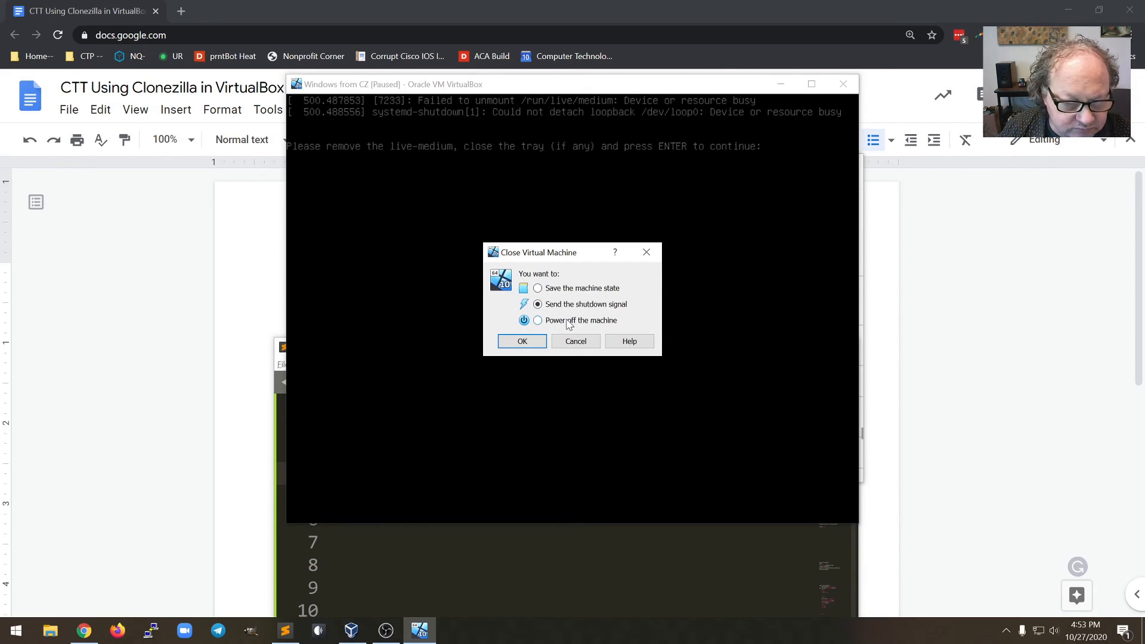
{"action": "left_click", "coordinate": [522, 342]}
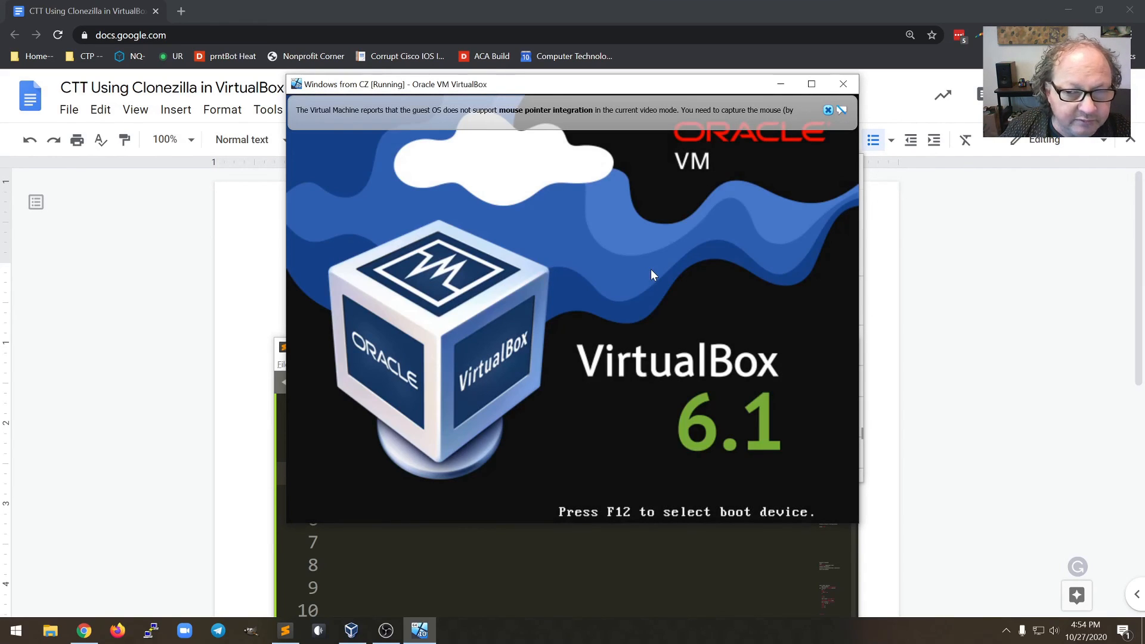
{"action": "left_click", "coordinate": [856, 89]}
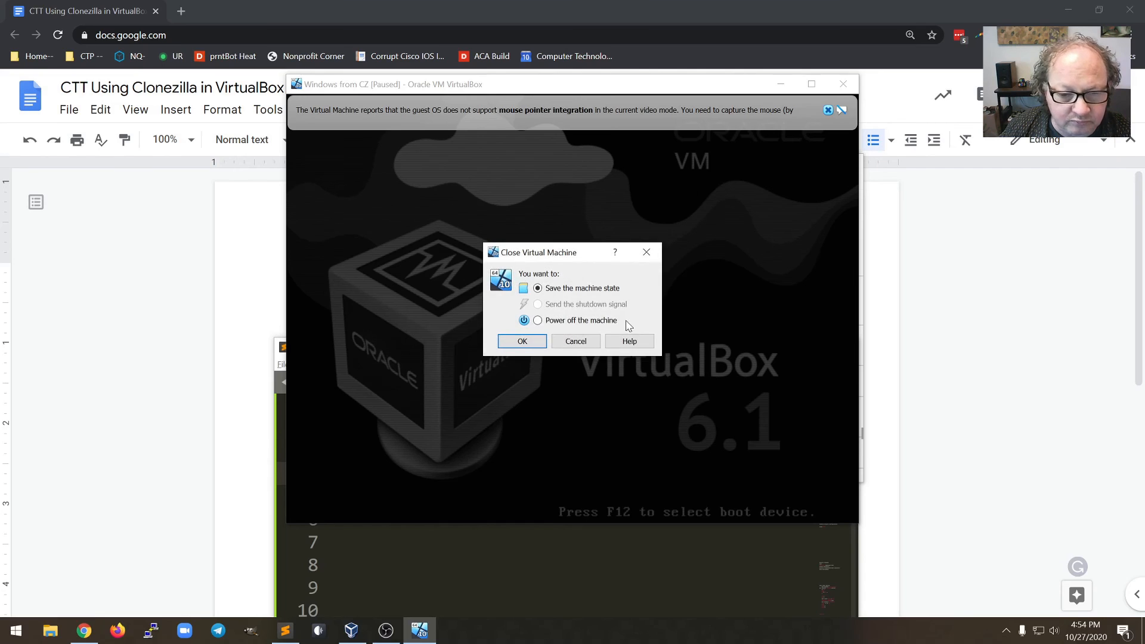
{"action": "left_click", "coordinate": [542, 339]}
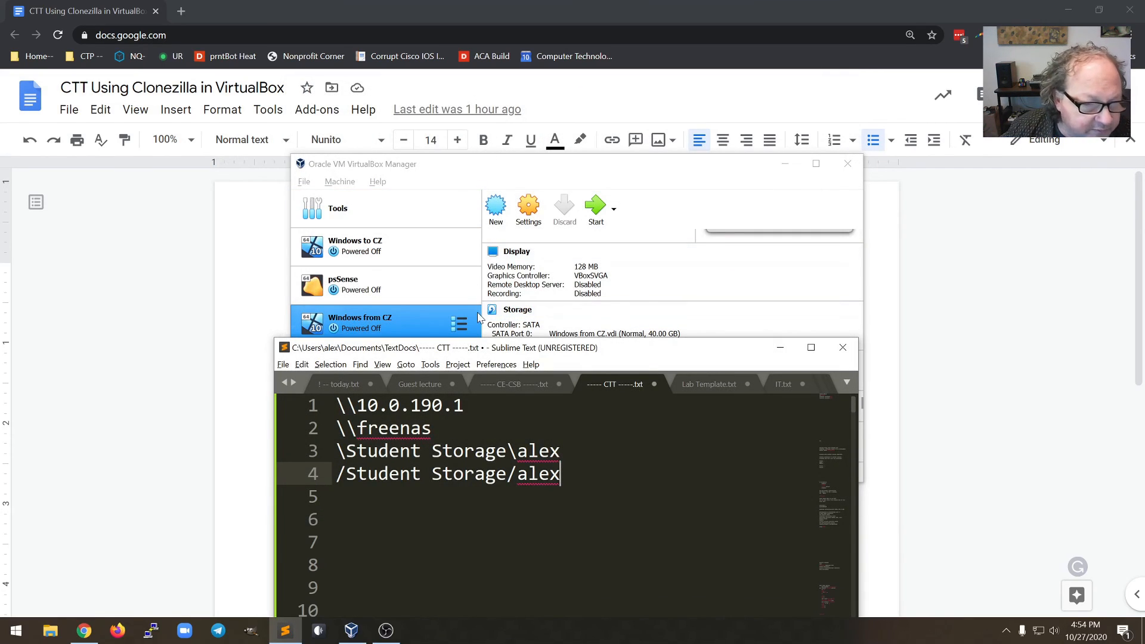
Start Windows from CZ from the Manager, switch to Scale mode, and dismiss the auto-capture notice
{"action": "left_click", "coordinate": [392, 321]}
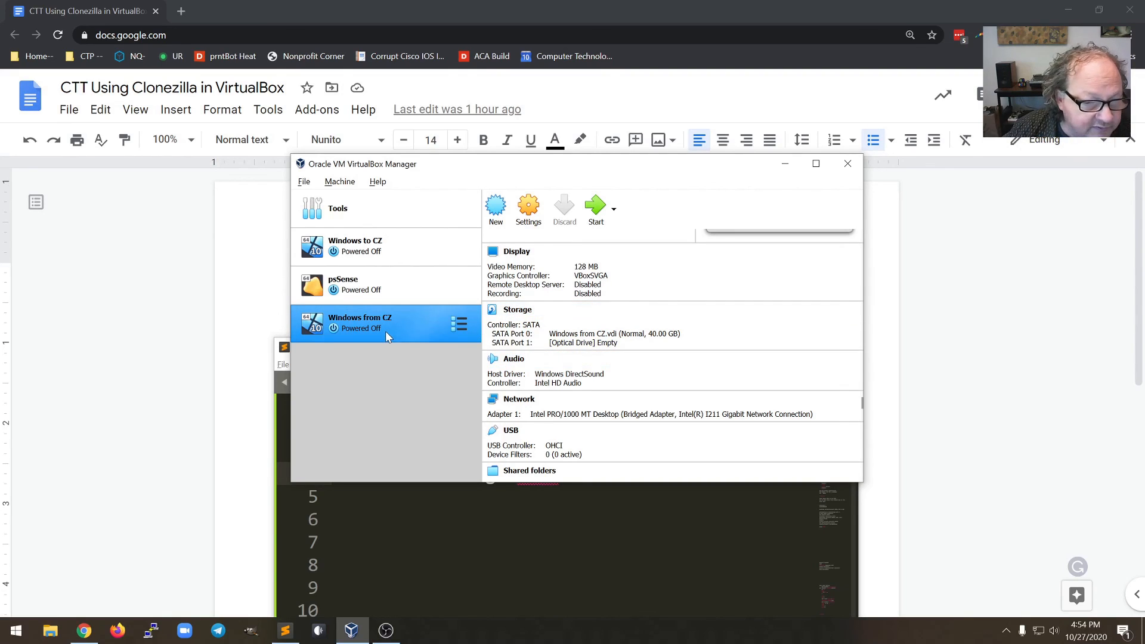
{"action": "left_click", "coordinate": [597, 209]}
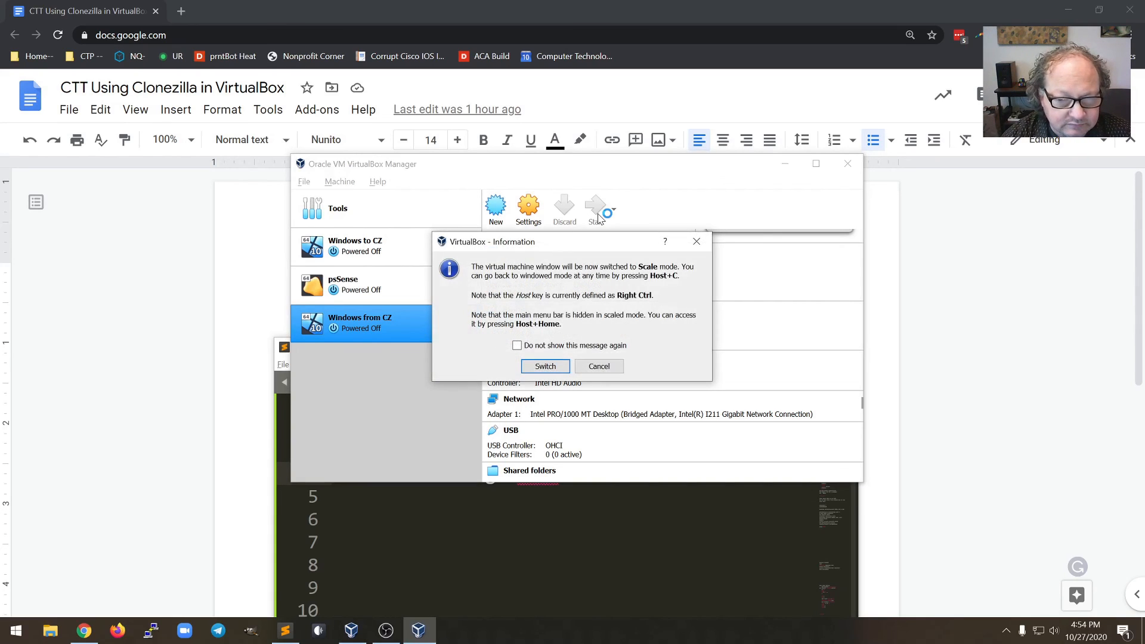
{"action": "left_click", "coordinate": [551, 365]}
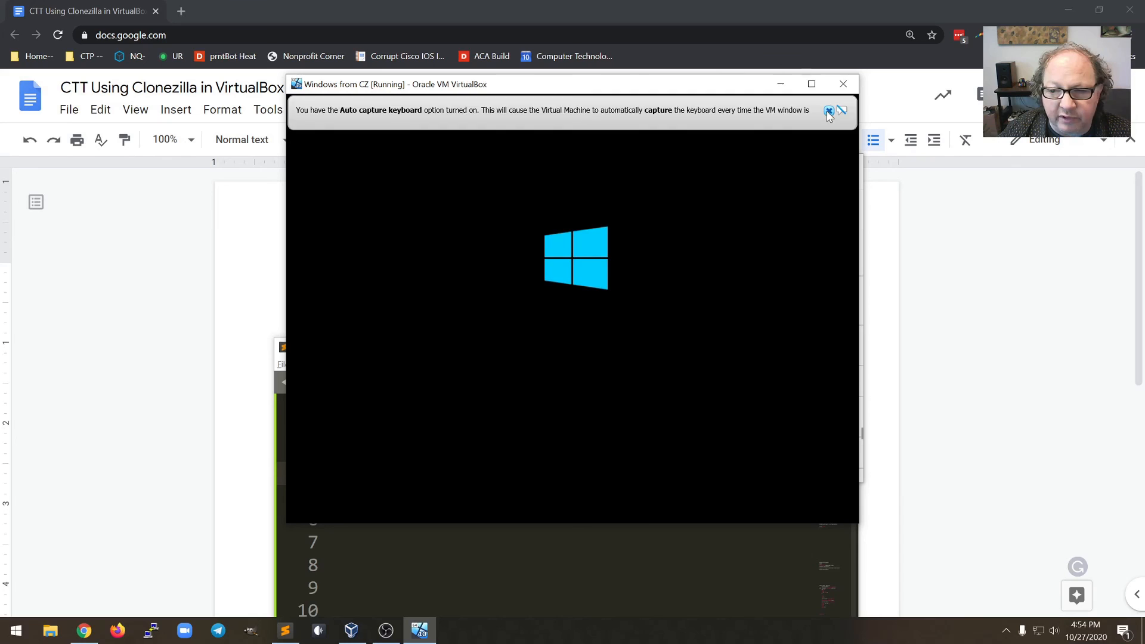
{"action": "left_click", "coordinate": [829, 111]}
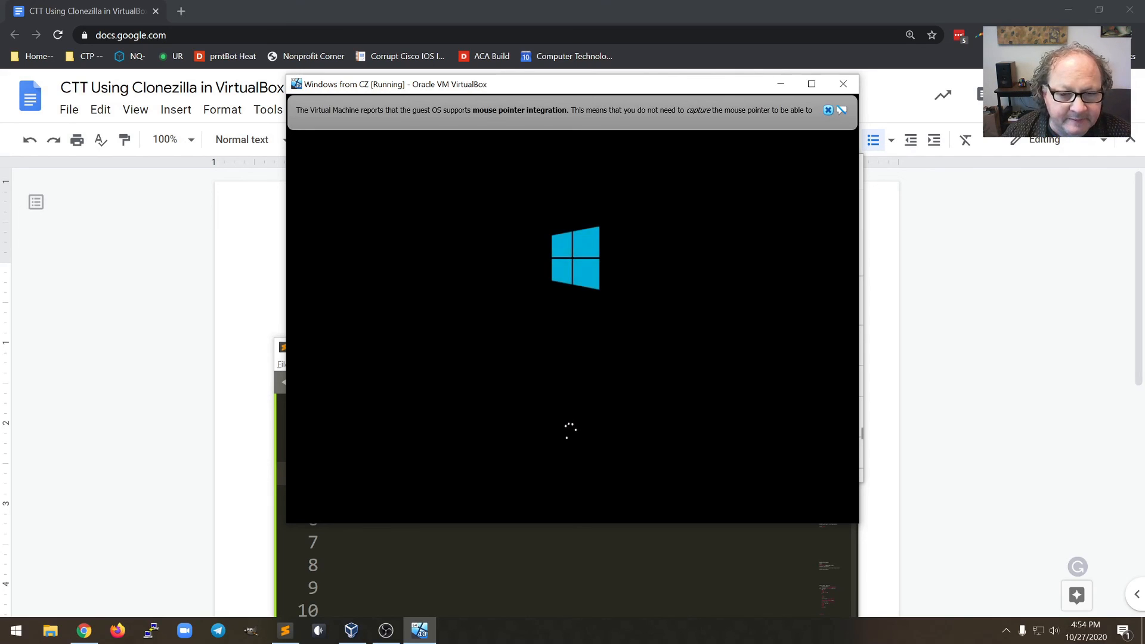
Sign in to the restored Windows with the account password, correcting a mistyped entry
{"action": "left_click", "coordinate": [829, 107]}
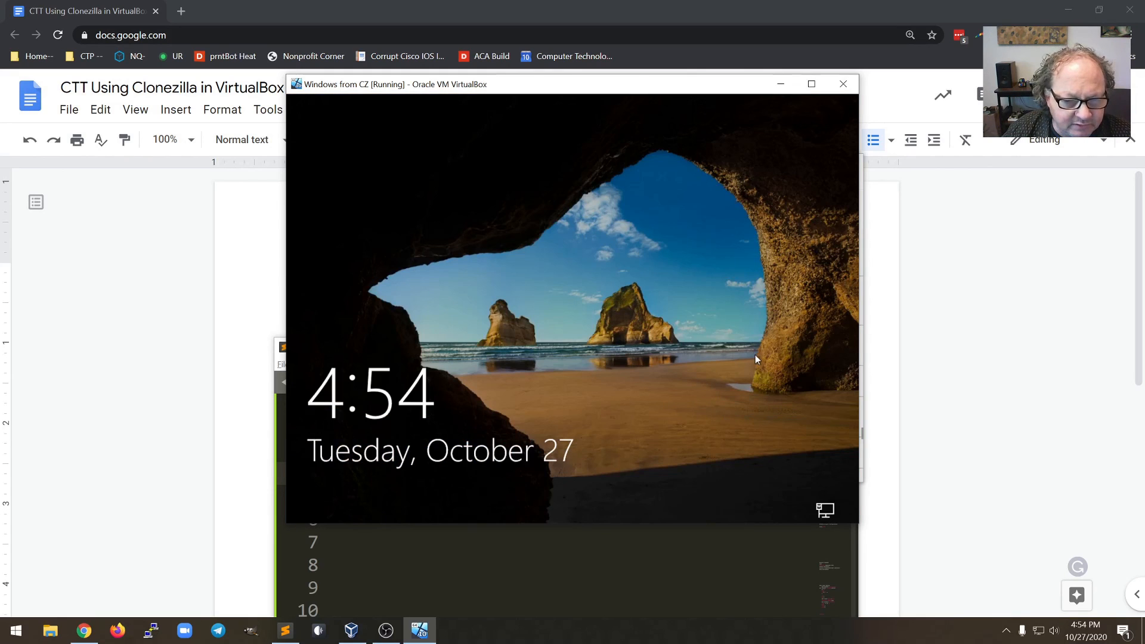
{"action": "left_click", "coordinate": [740, 354]}
{"action": "type", "text": "*****"}
{"action": "key", "text": "BackSpace"}
{"action": "key", "text": "BackSpace"}
{"action": "key", "text": "BackSpace"}
{"action": "key", "text": "BackSpace"}
{"action": "key", "text": "BackSpace"}
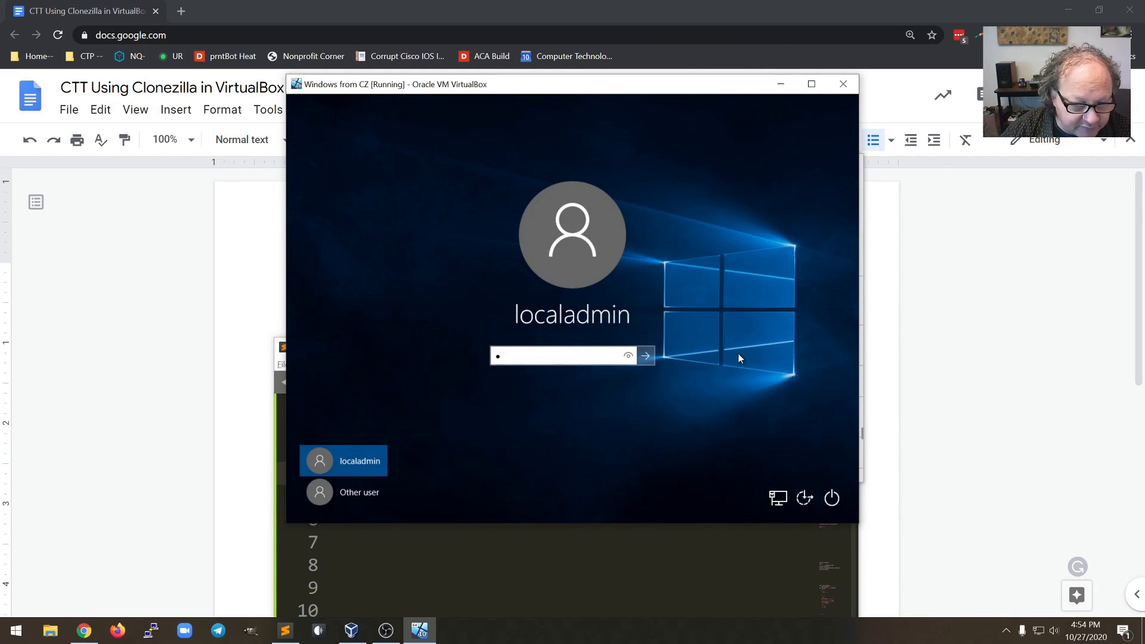
{"action": "type", "text": "*****"}
{"action": "key", "text": "Return"}
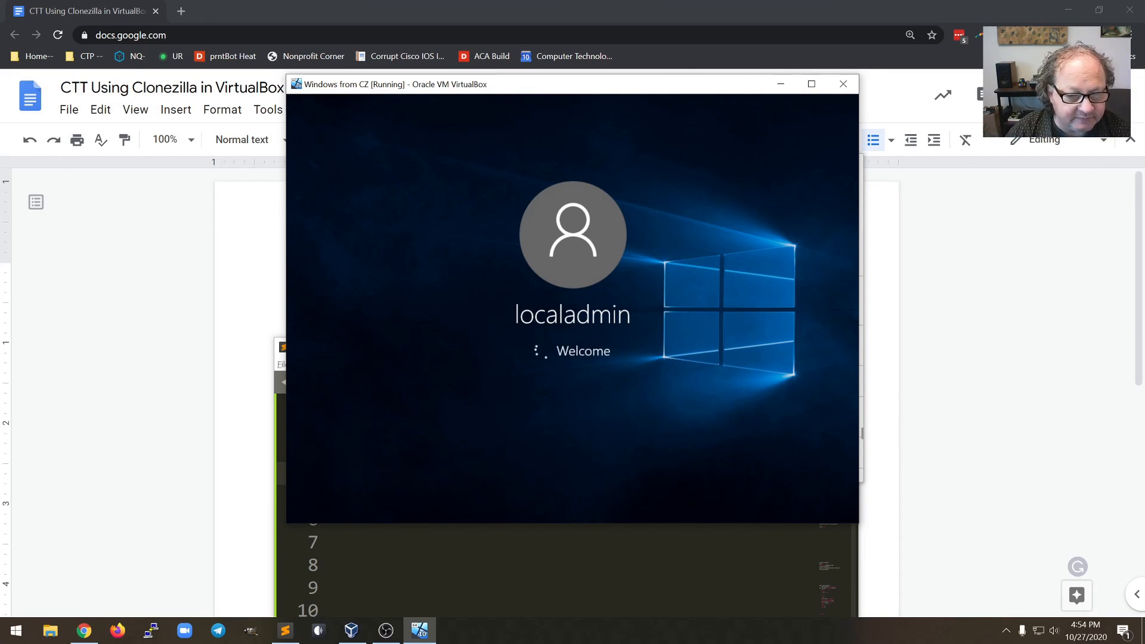